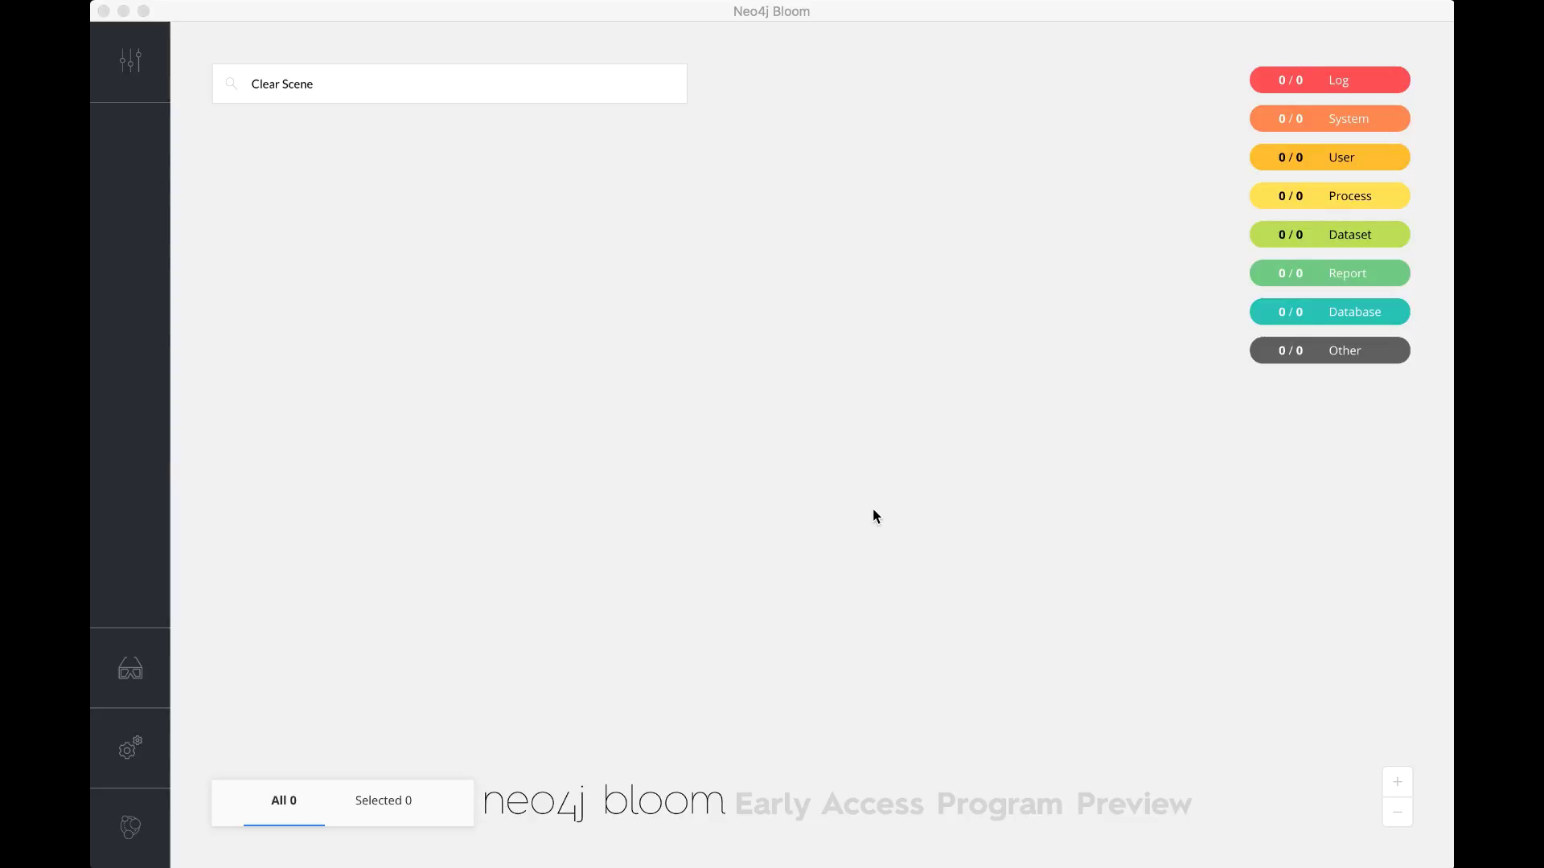
Retitle 'Fraud detection database Perspective 1' to 'Fraud detection database Perspective - NEW'.
left_click(131, 61)
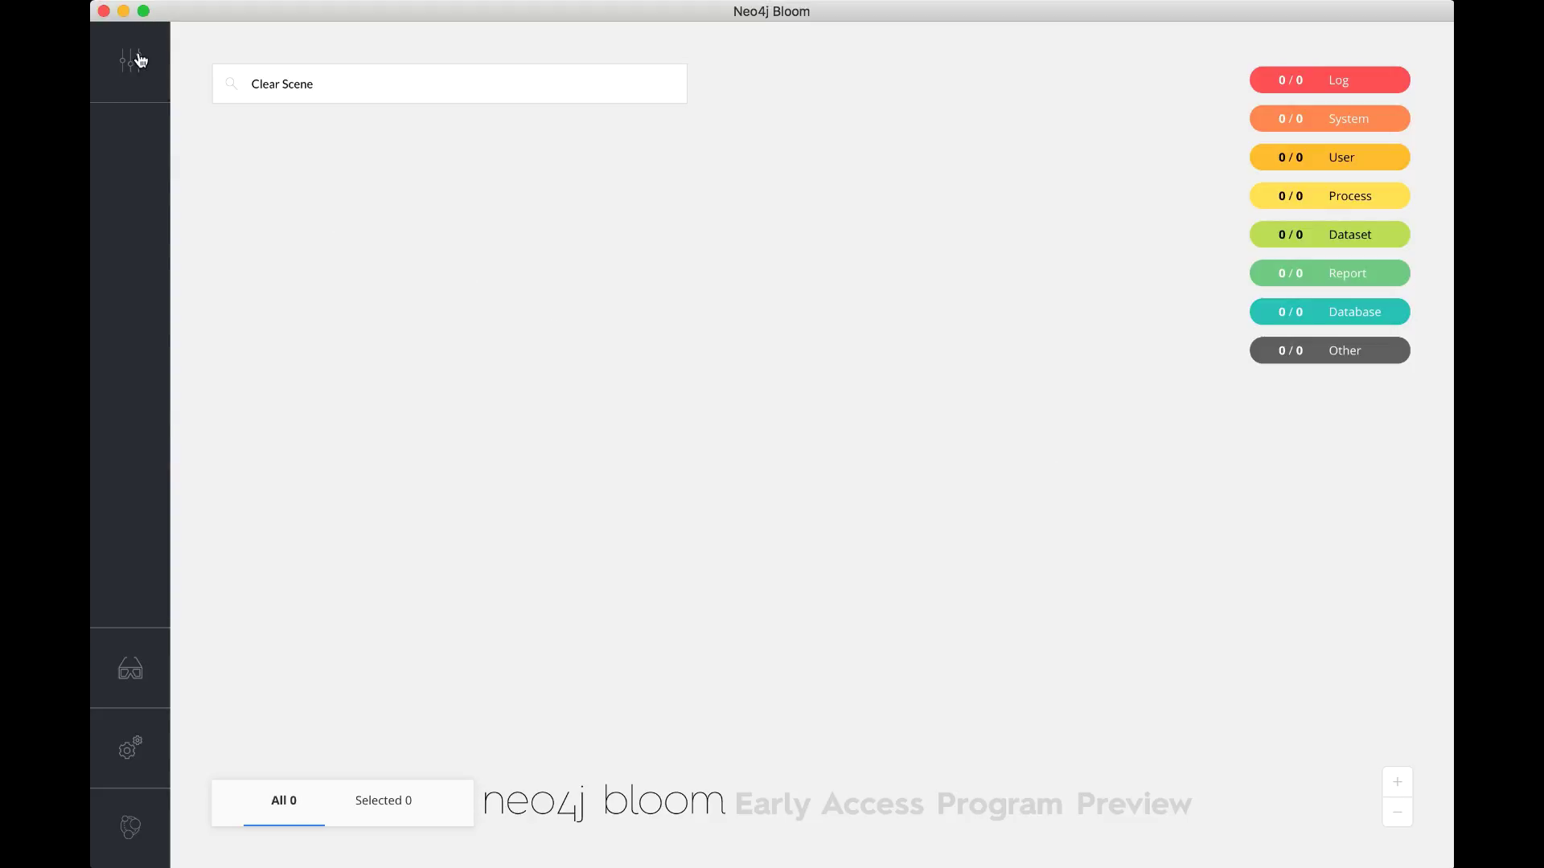
left_click(133, 62)
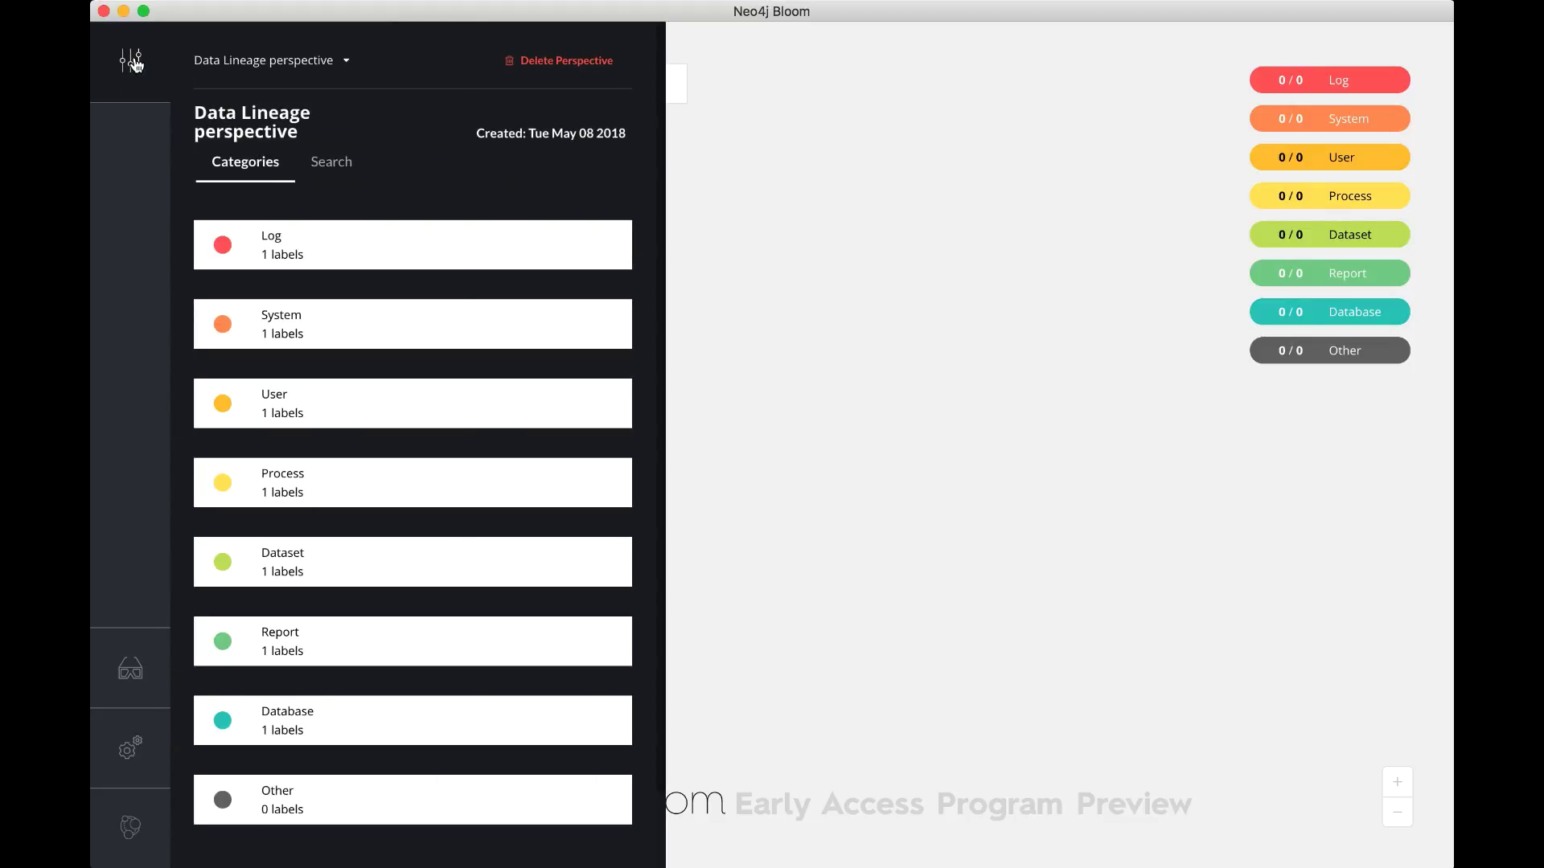
left_click(249, 61)
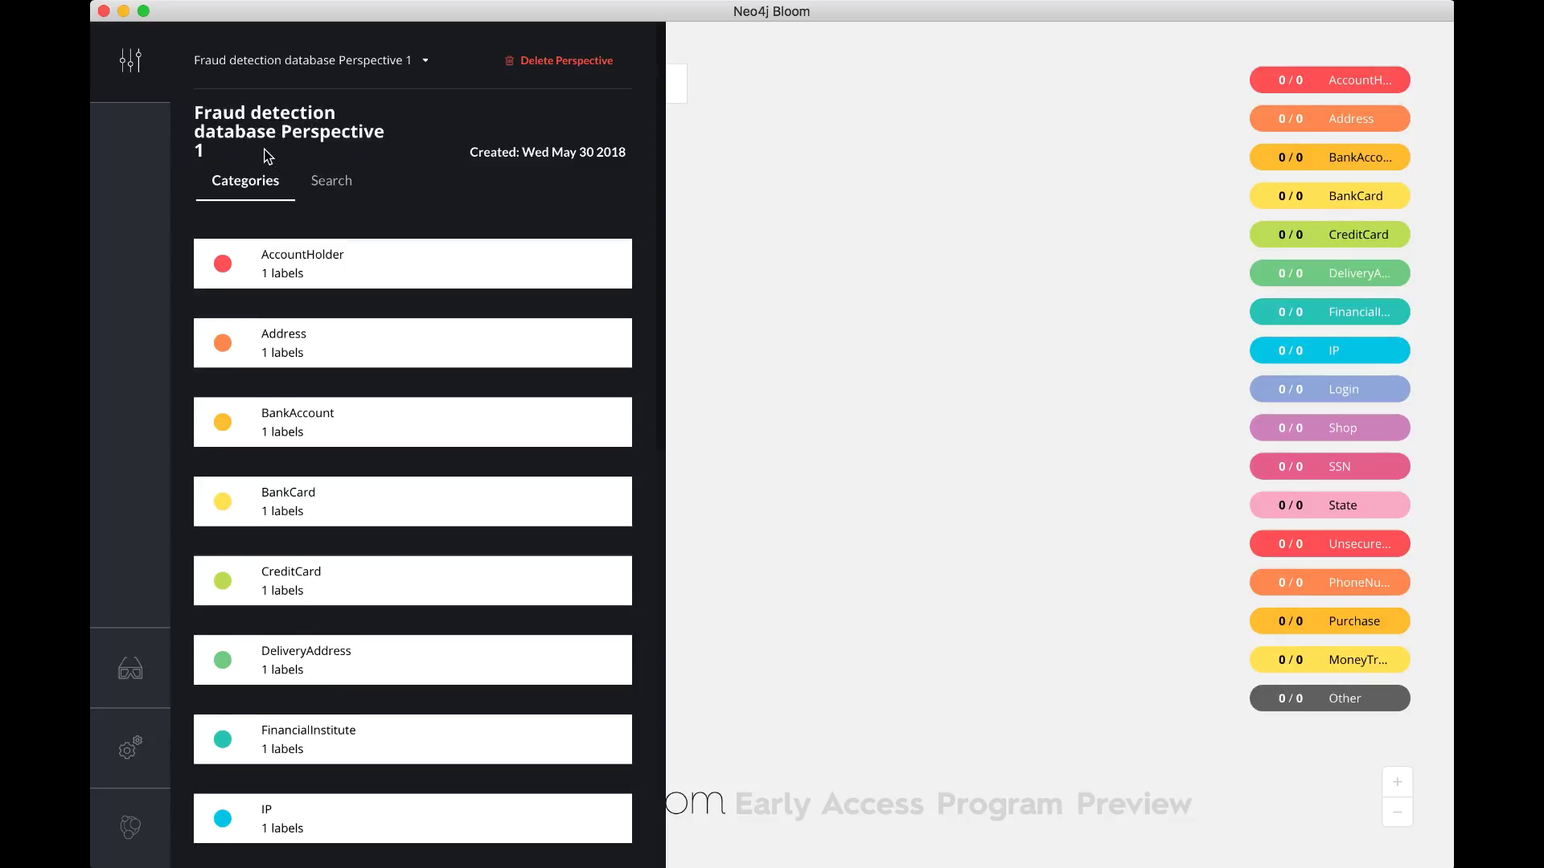
scroll(265, 155, "down", 1)
left_click(371, 119)
key("BackSpace")
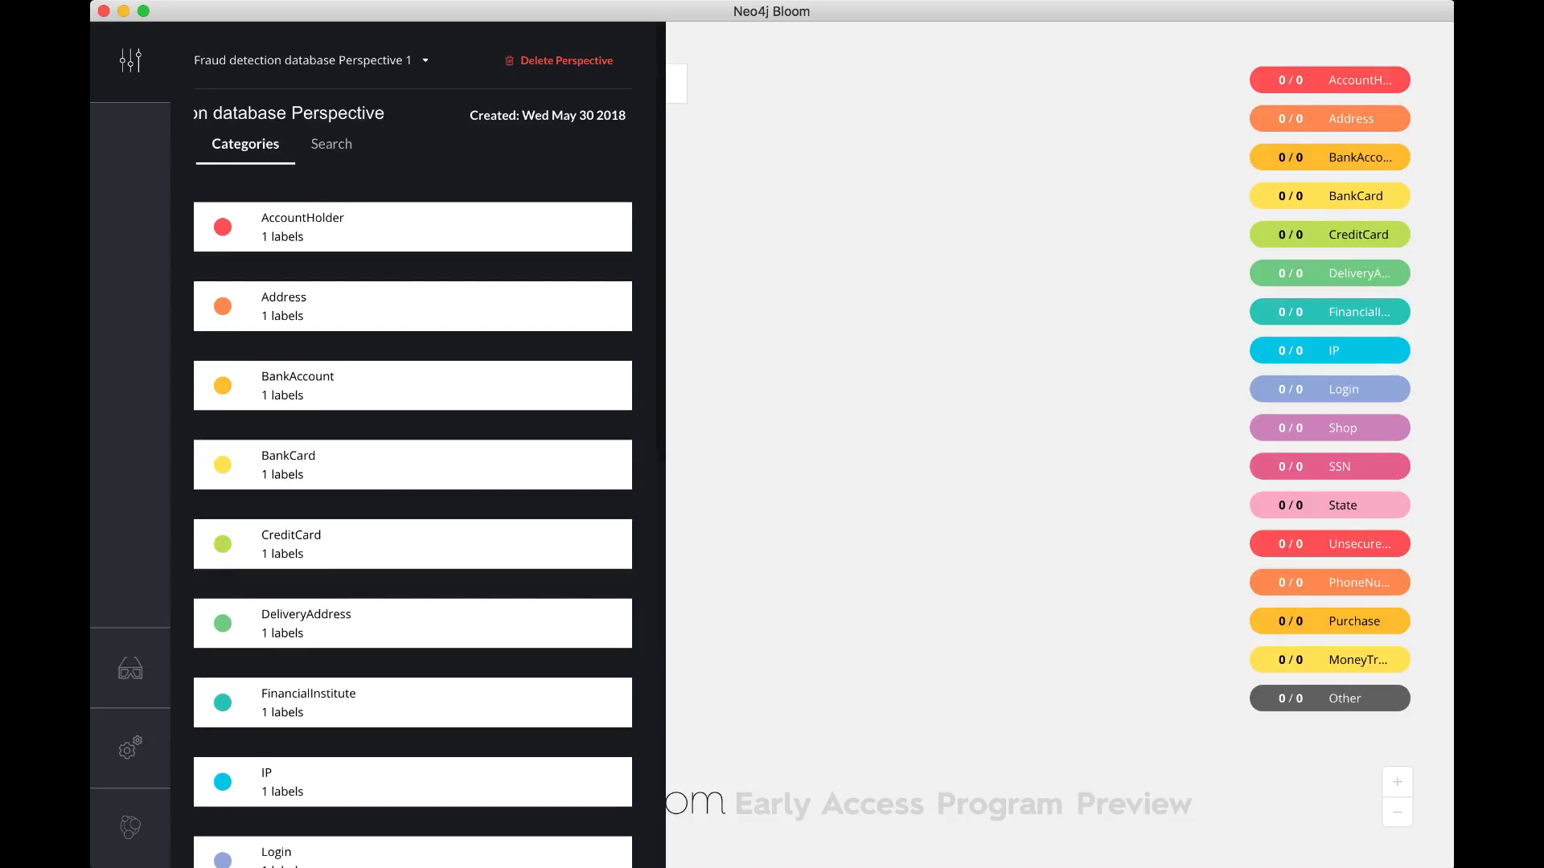
type("- NEW")
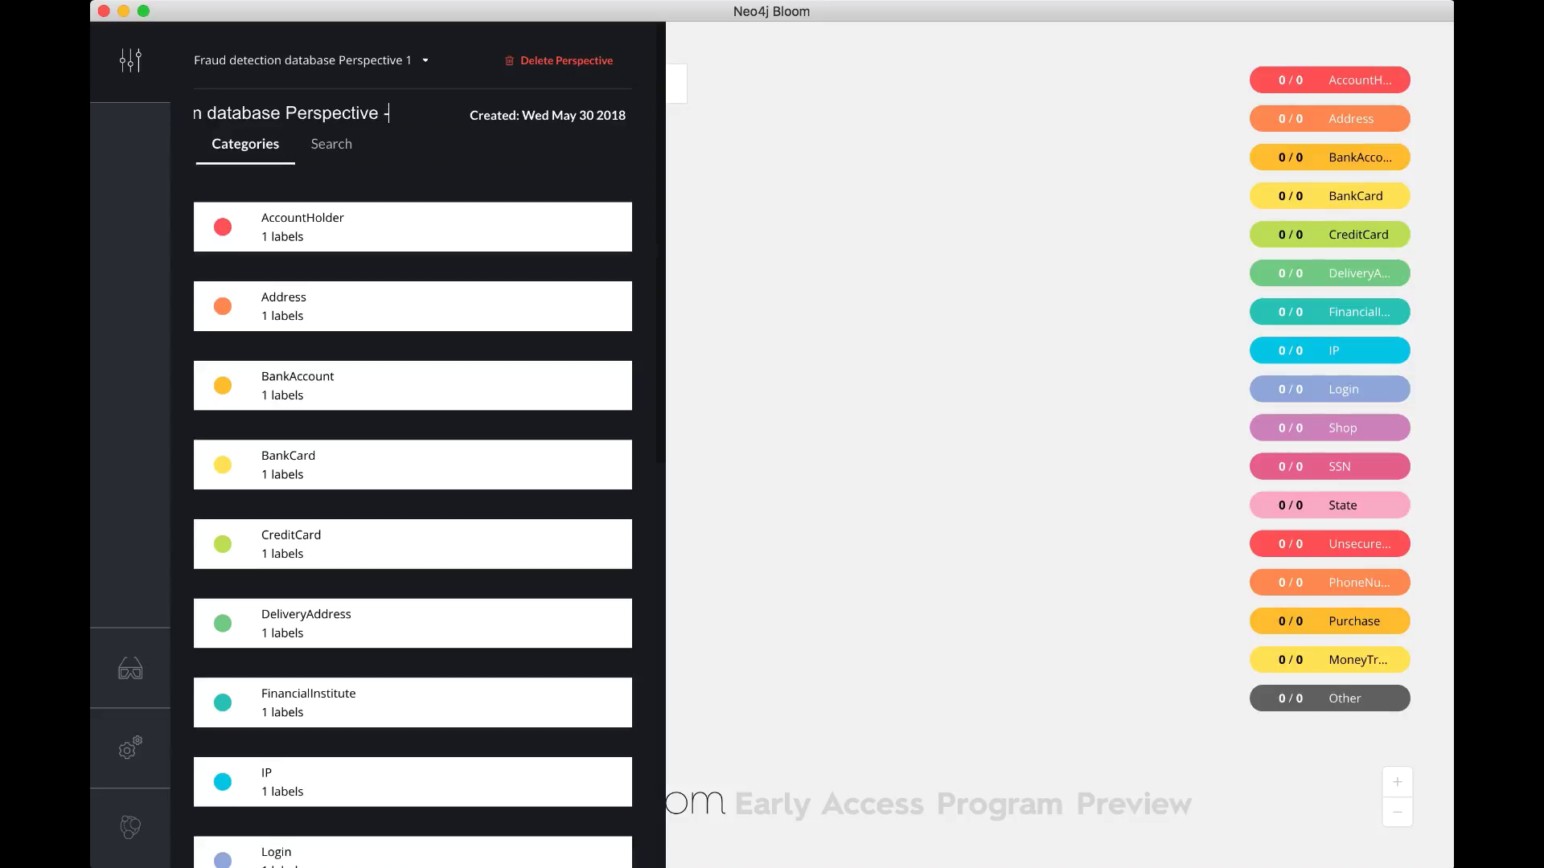
key("Return")
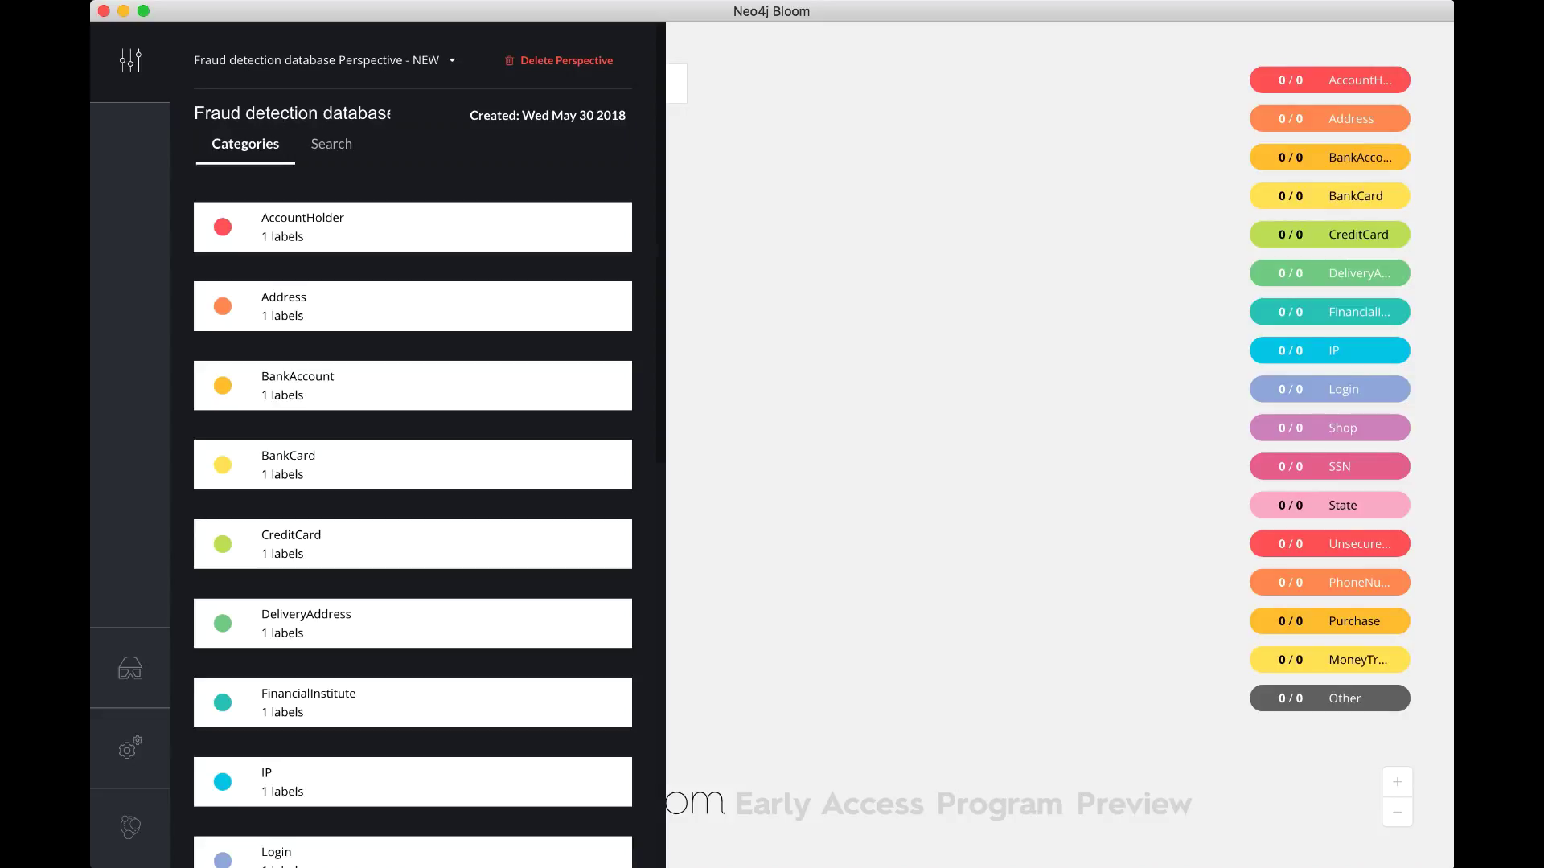
scroll(386, 379, "down", 10)
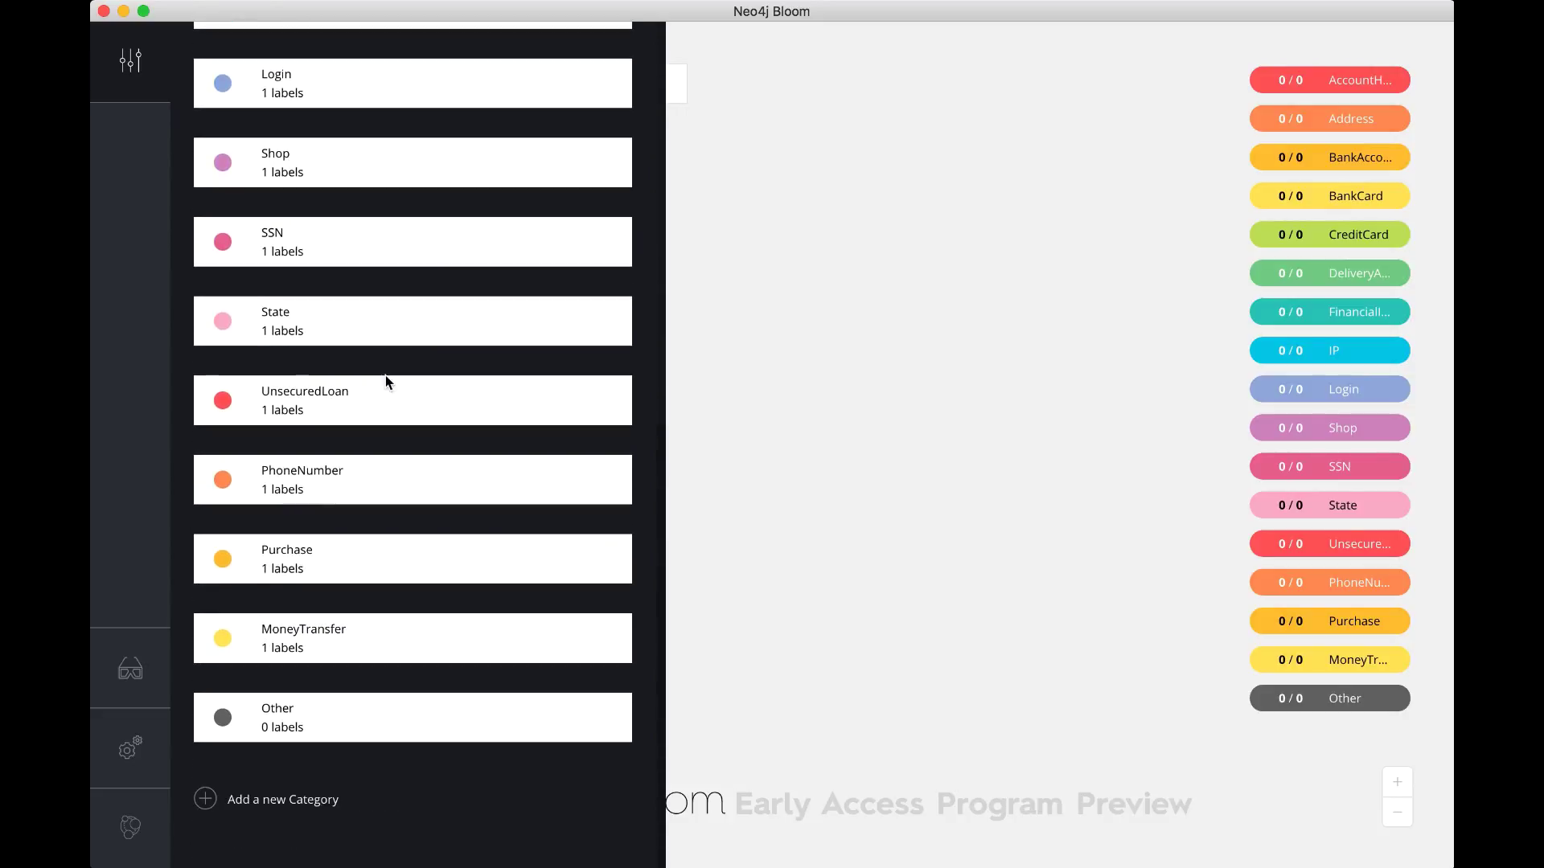
scroll(388, 383, "up", 4)
scroll(389, 383, "up", 6)
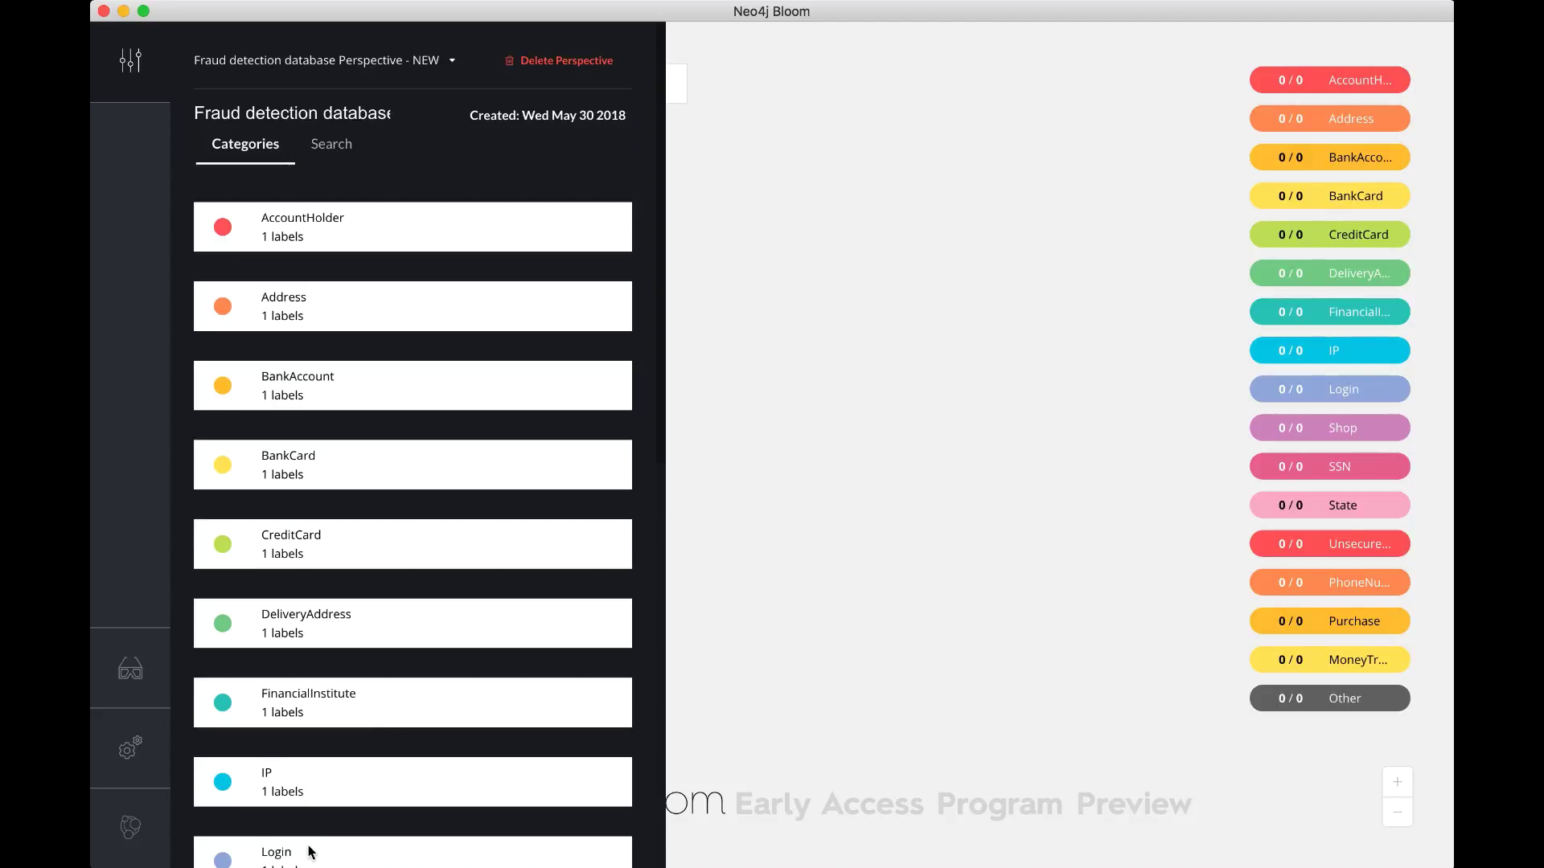
Replace 'Clear Scene' with an AccountHolder graph-pattern search, loading all 5018 AccountHolder nodes.
left_click(133, 69)
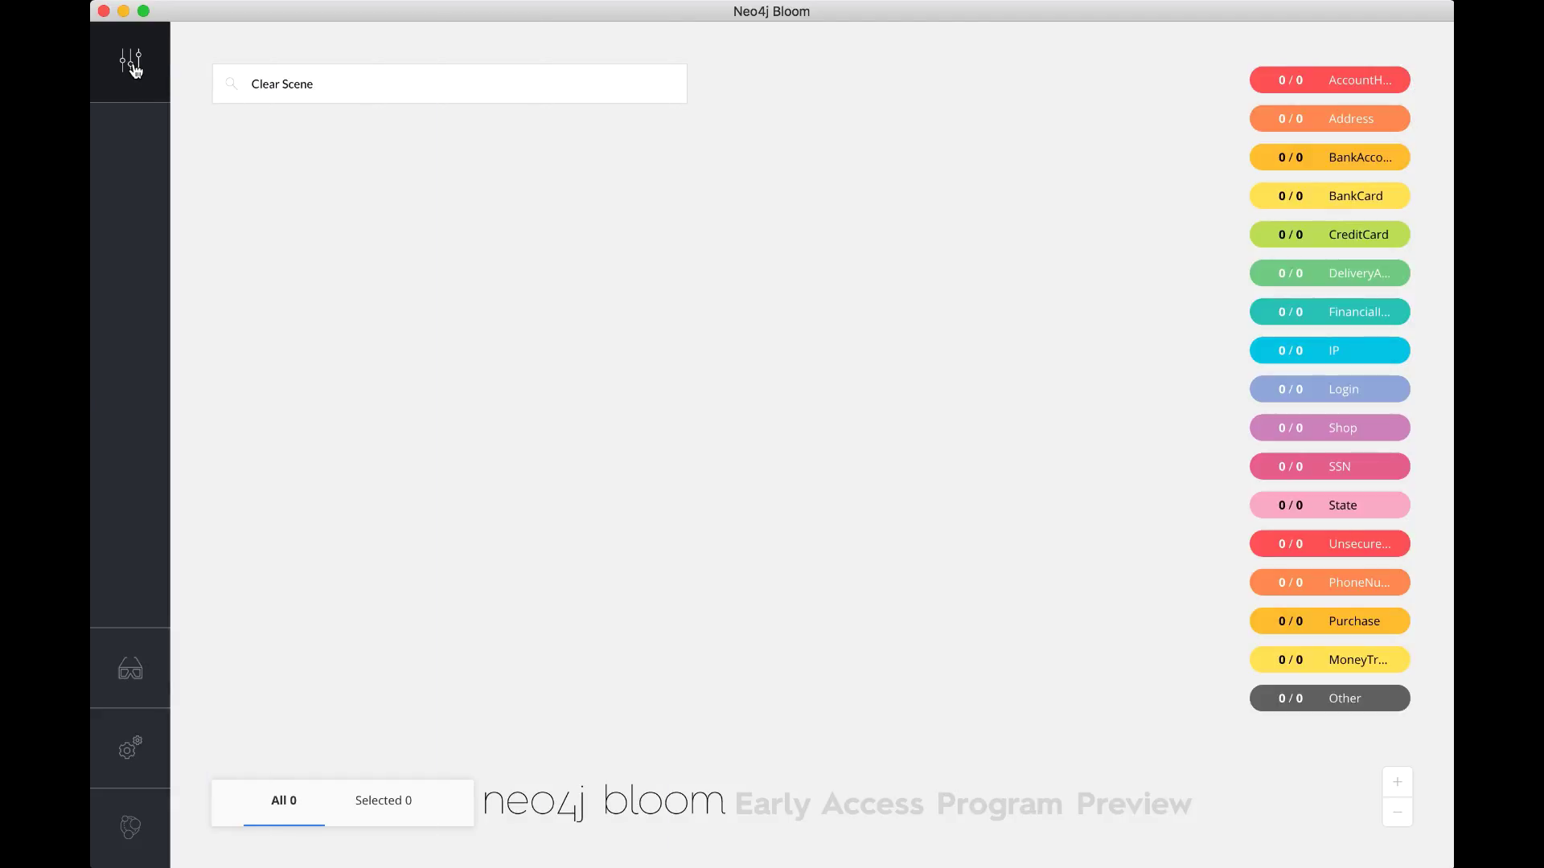
double_click(299, 83)
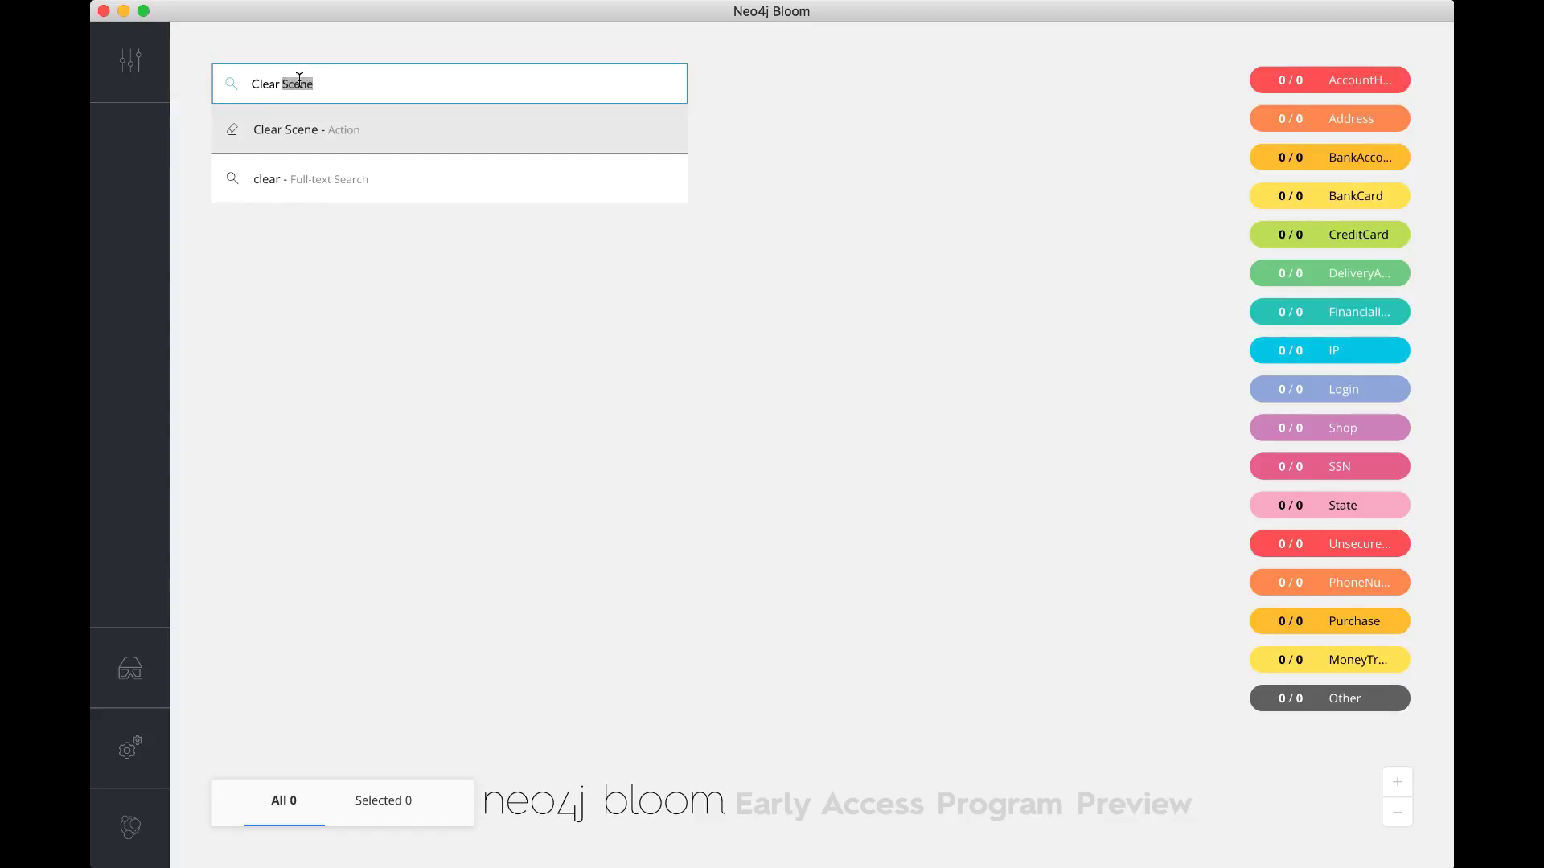
triple_click(299, 84)
type("AccountHolder")
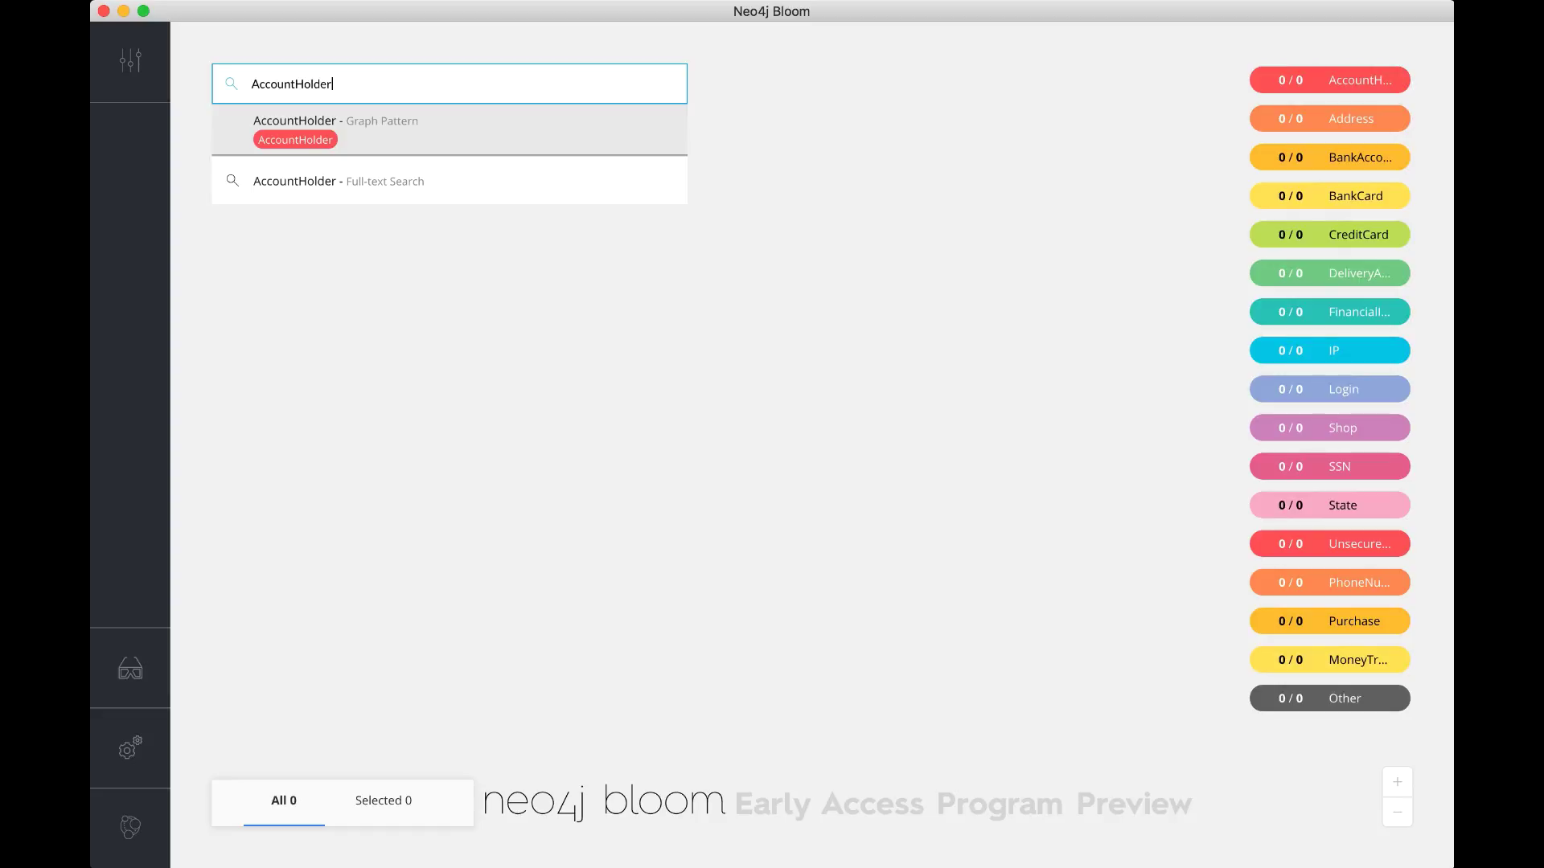
key("Return")
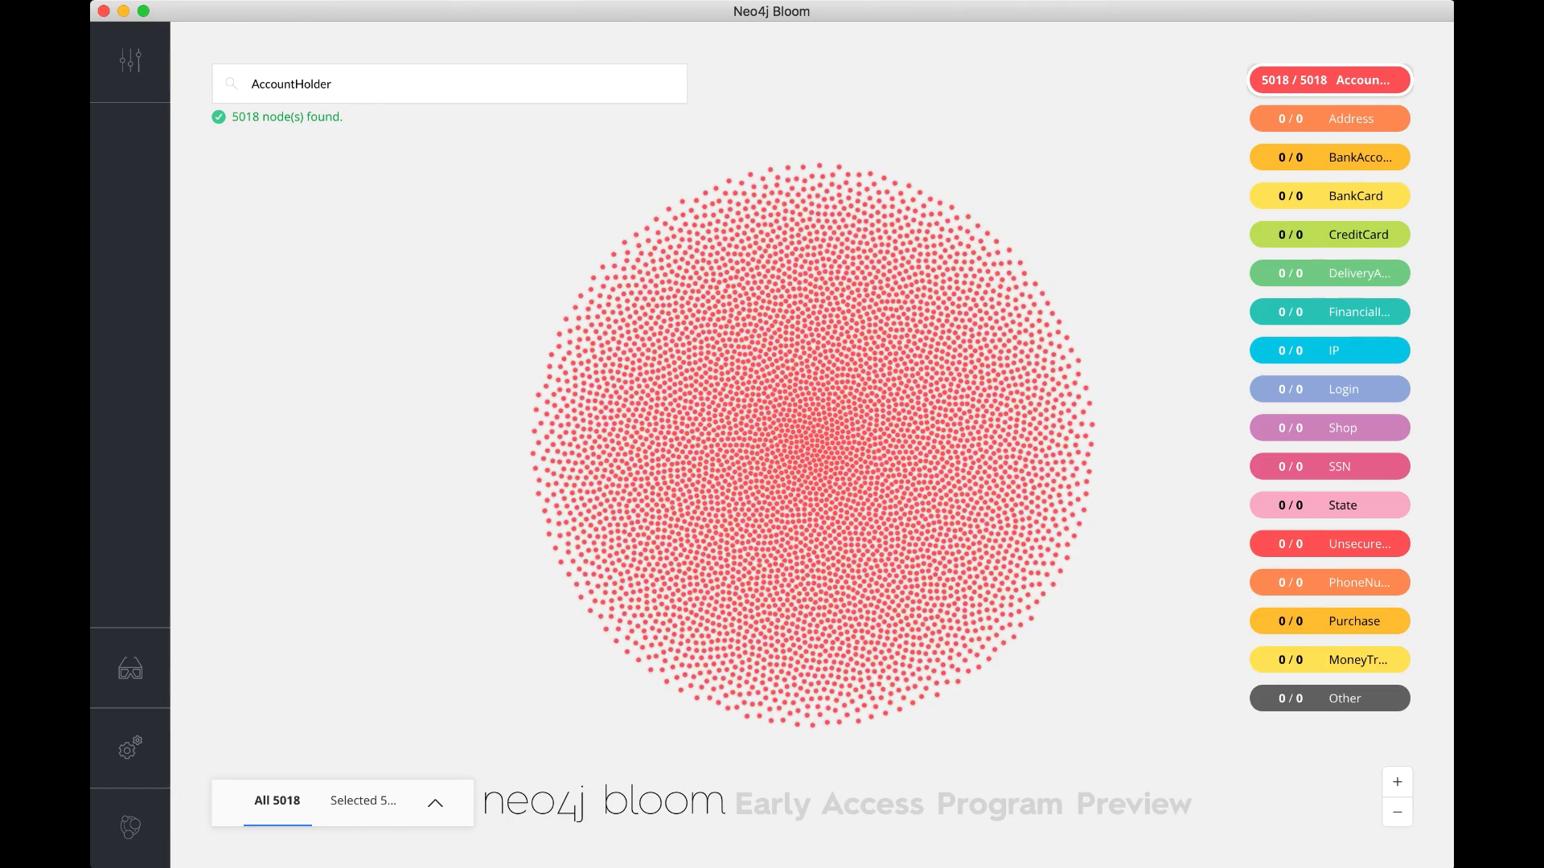
Toggle the AccountHolder legend pill so all AccountHolder nodes end up deselected.
scroll(828, 456, "up", 5)
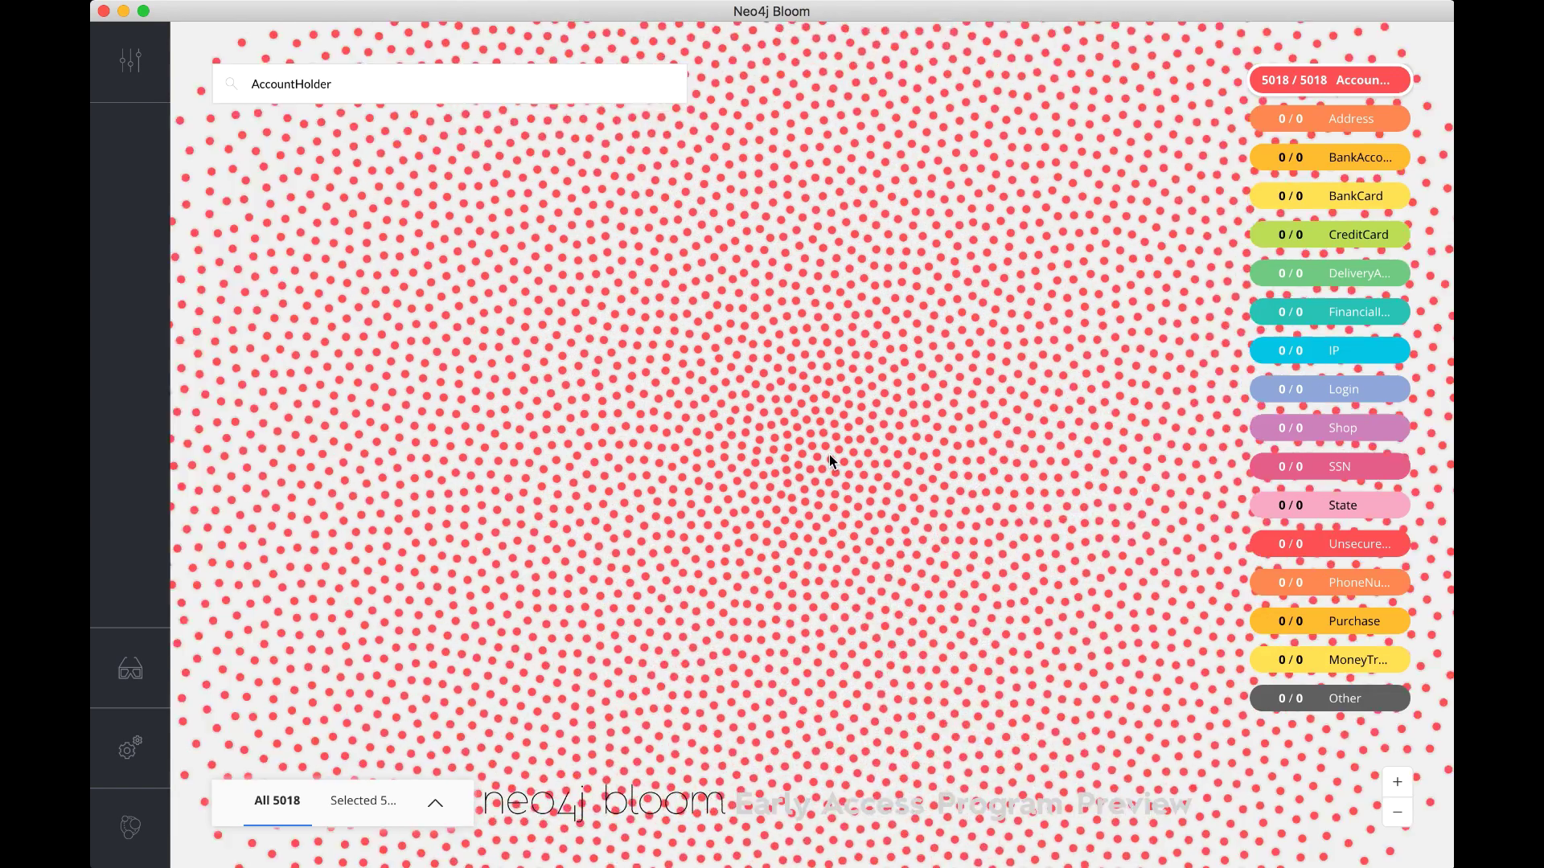
scroll(828, 455, "down", 6)
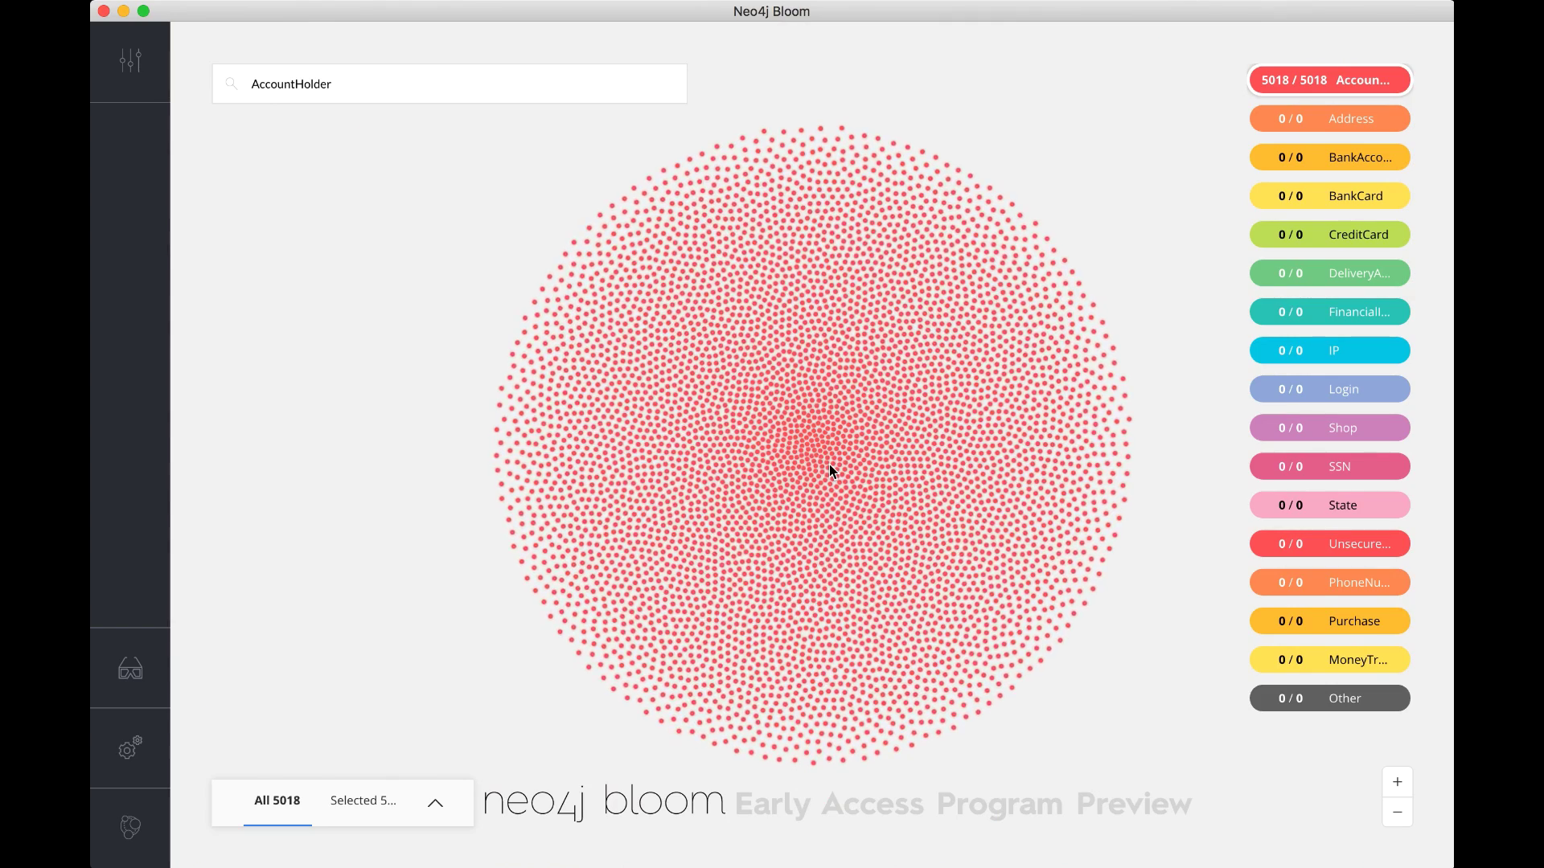
left_click(1301, 79)
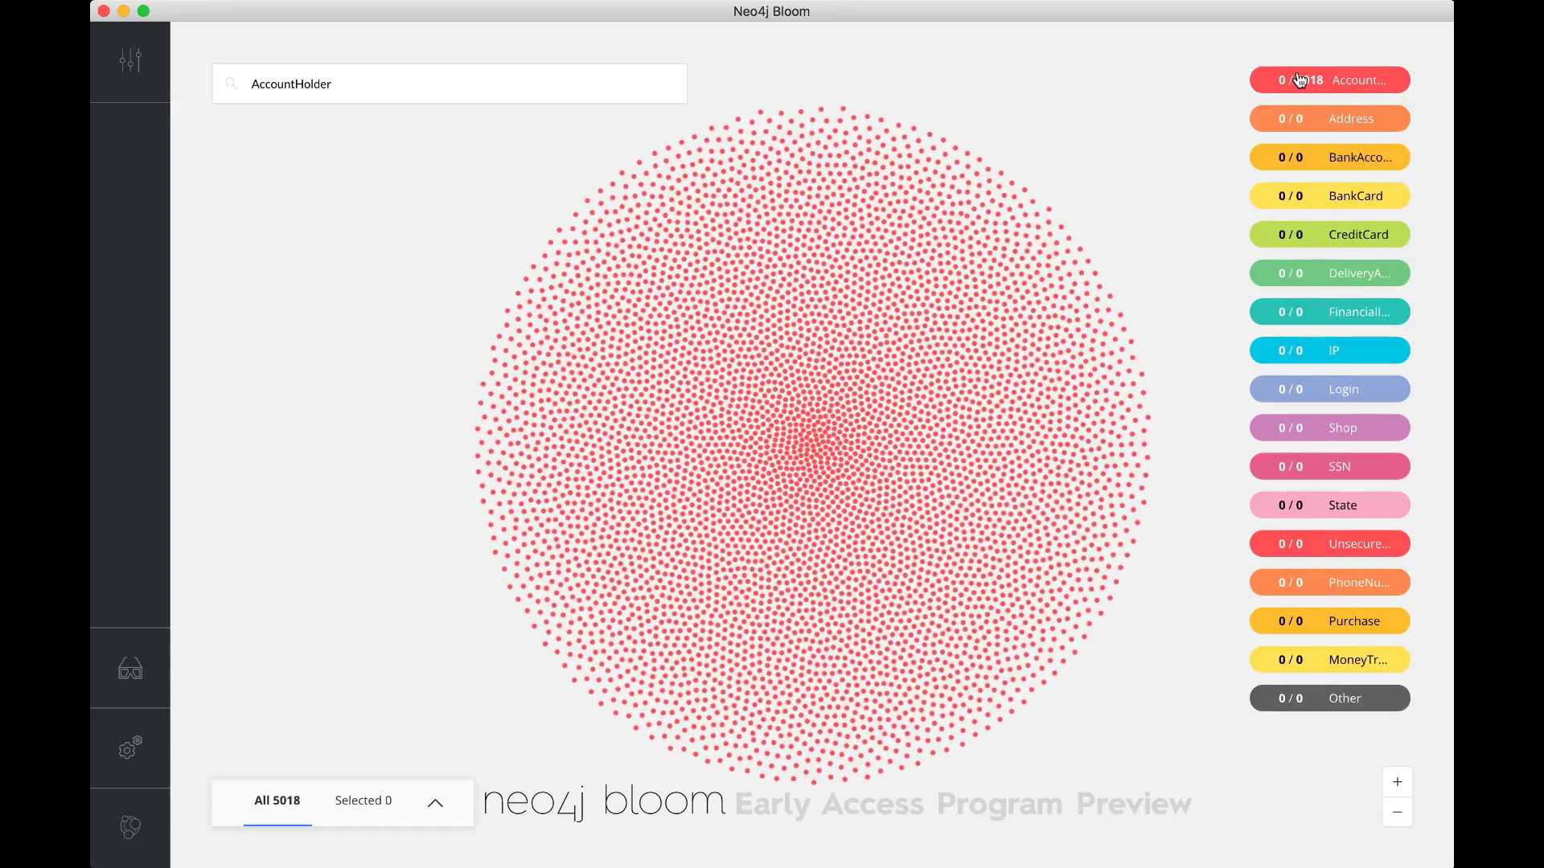
left_click(1300, 79)
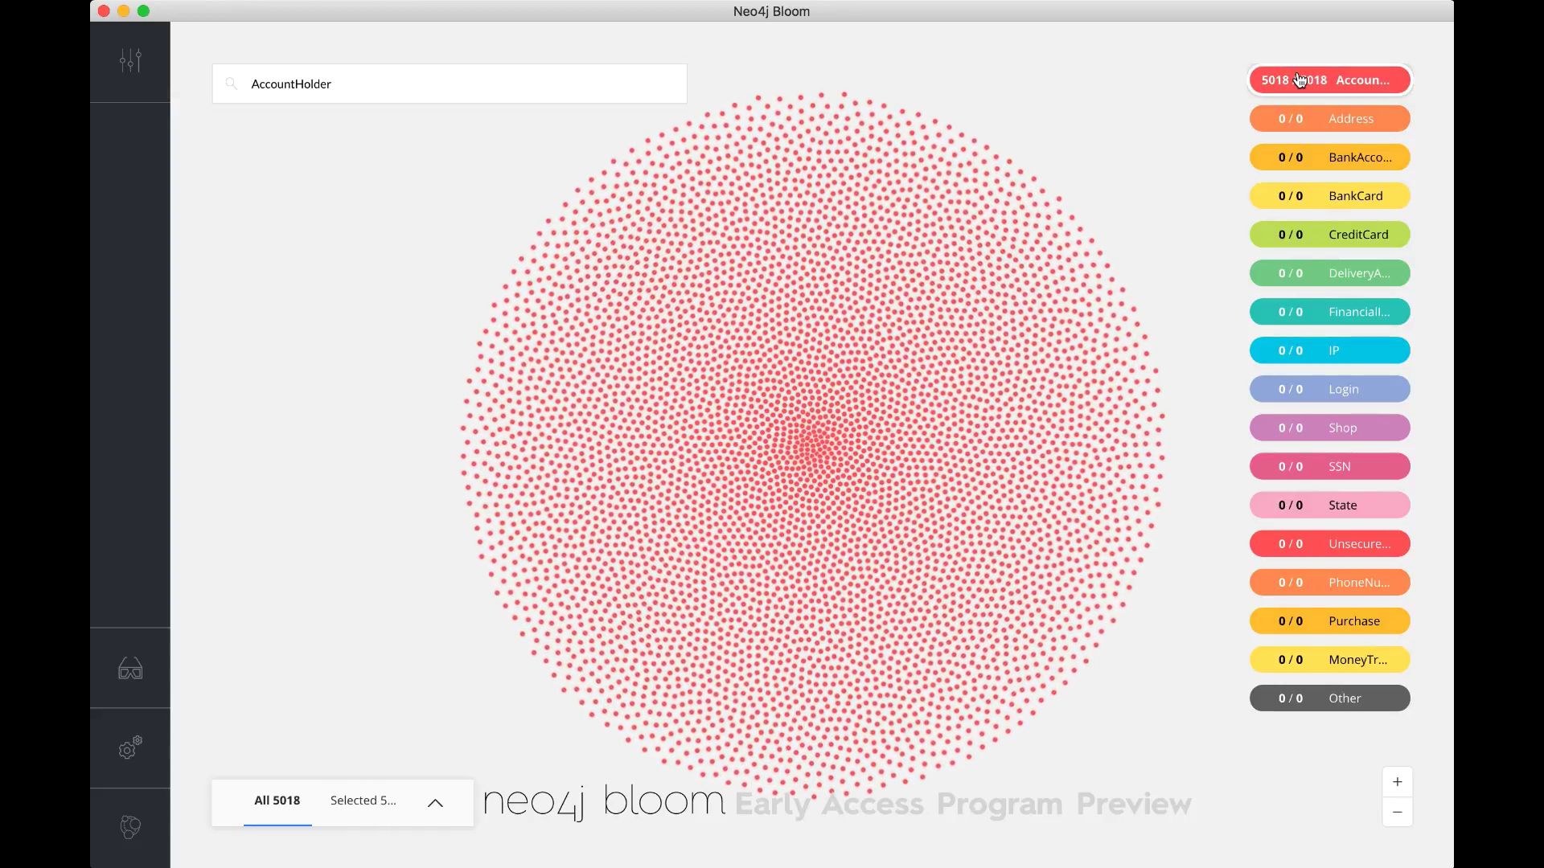
left_click(1300, 78)
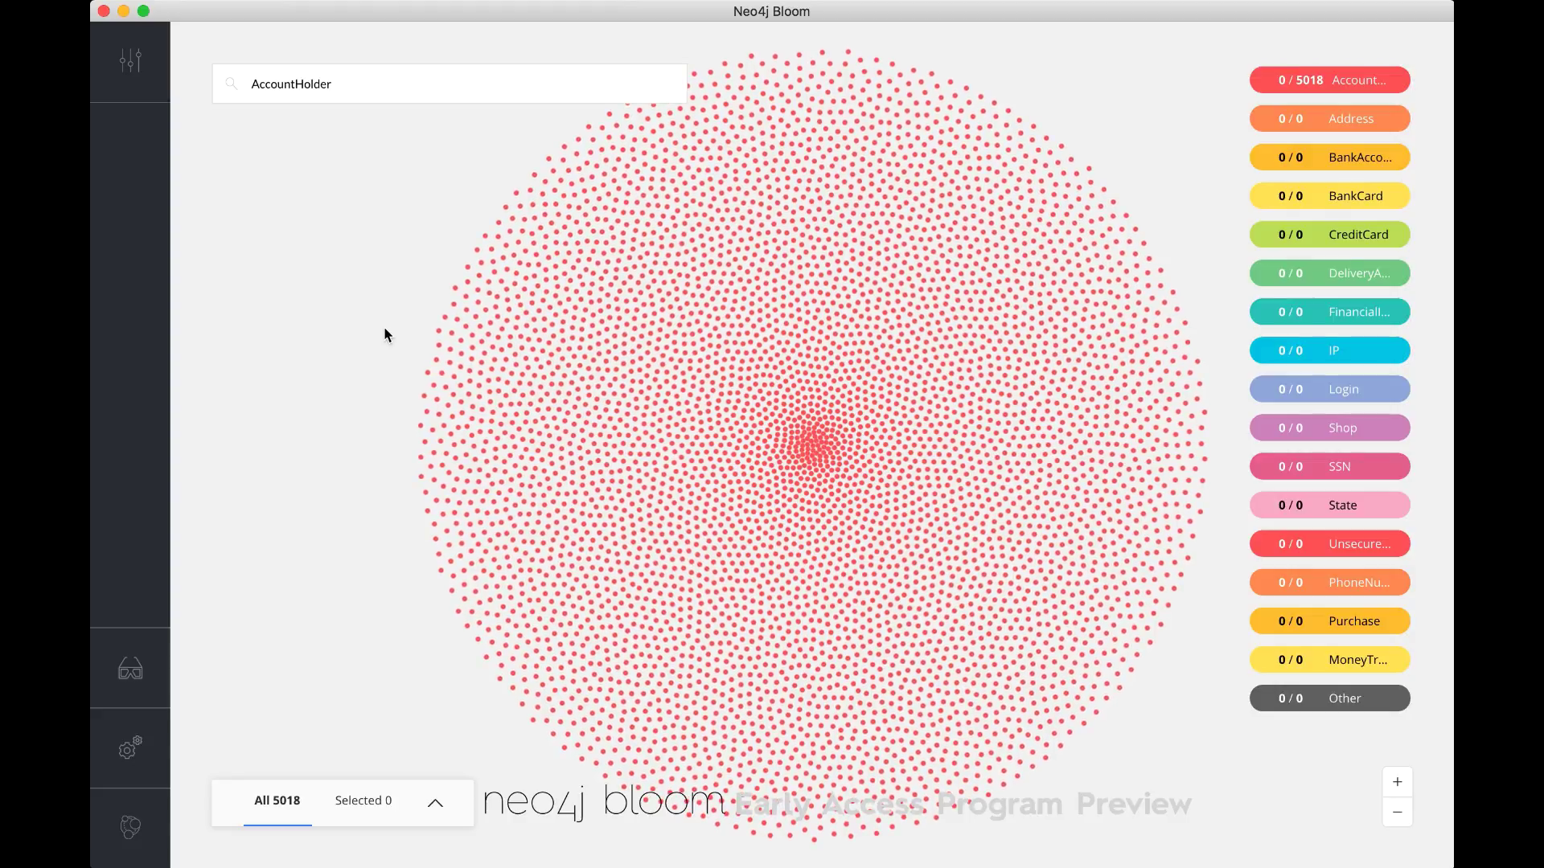
Marquee-select a patch of 179 AccountHolder nodes and dismiss all other nodes.
left_click(384, 331)
left_click_drag(385, 330, 543, 490)
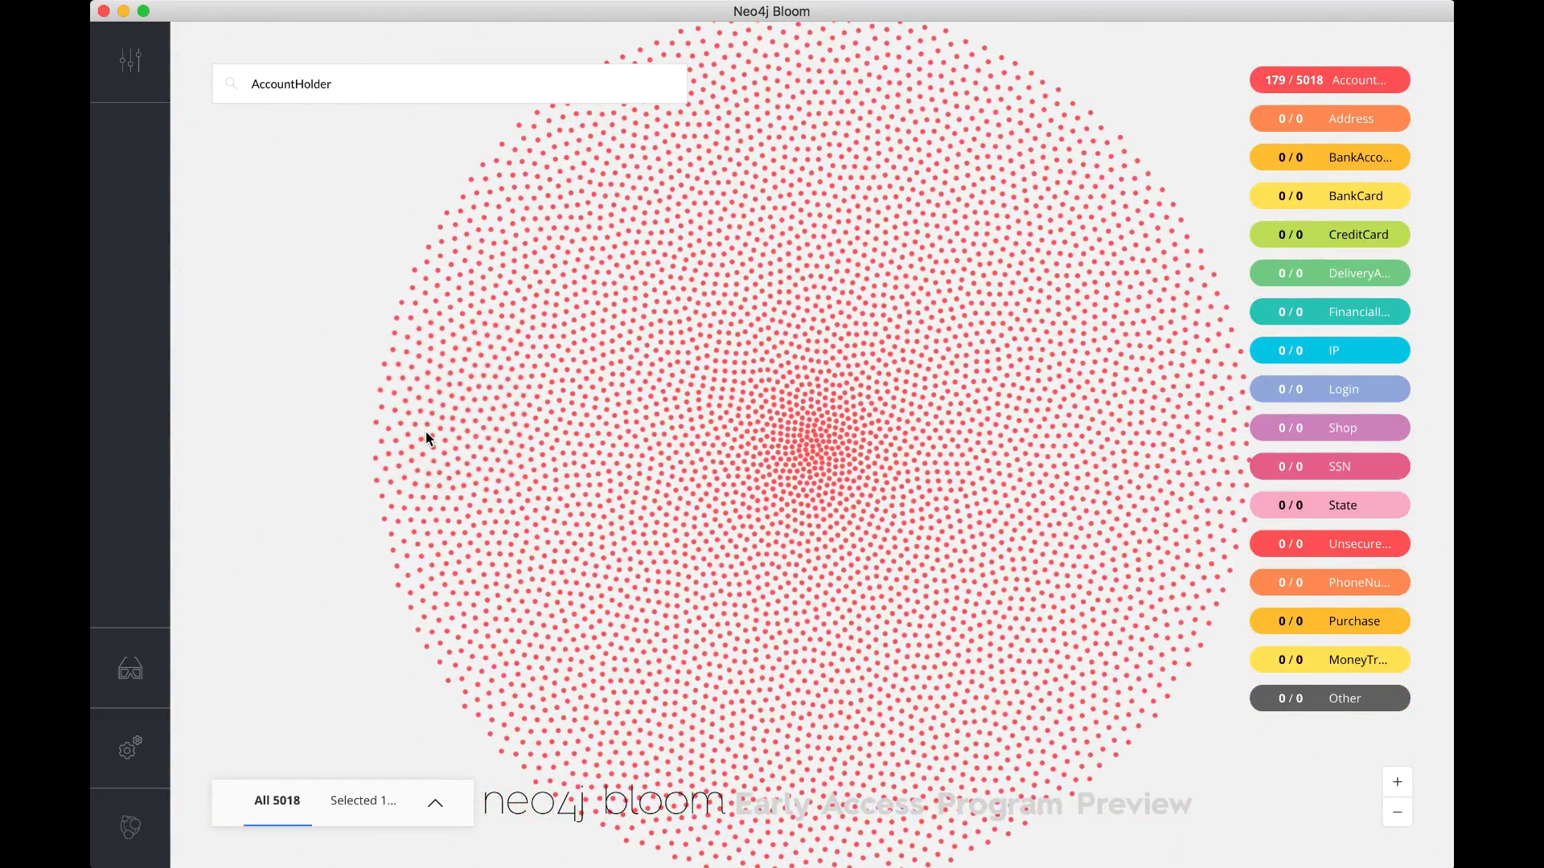
key("super+shift+BackSpace")
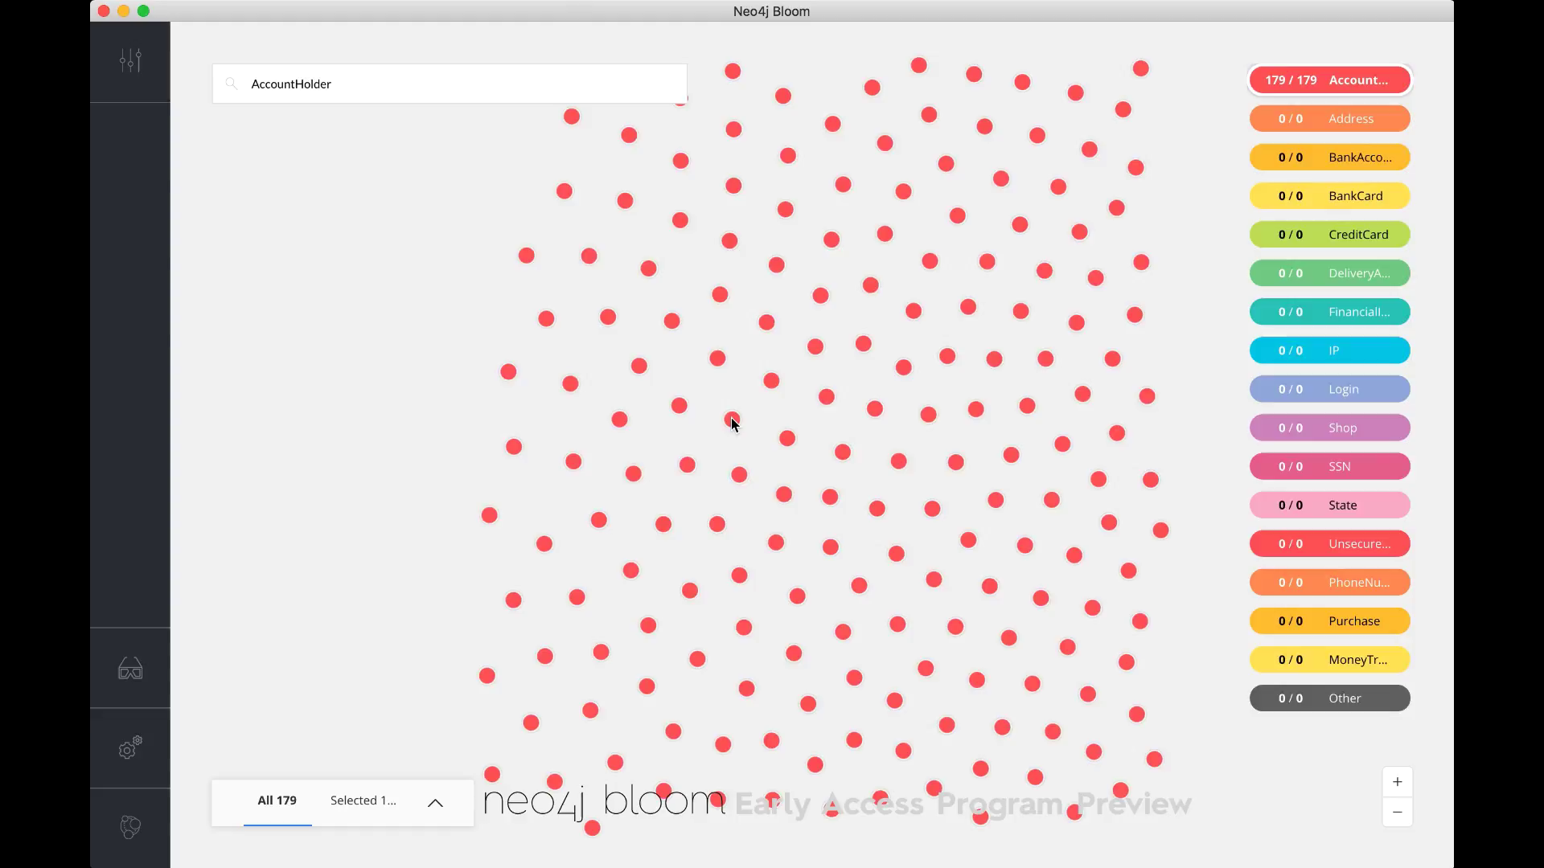
right_click(733, 423)
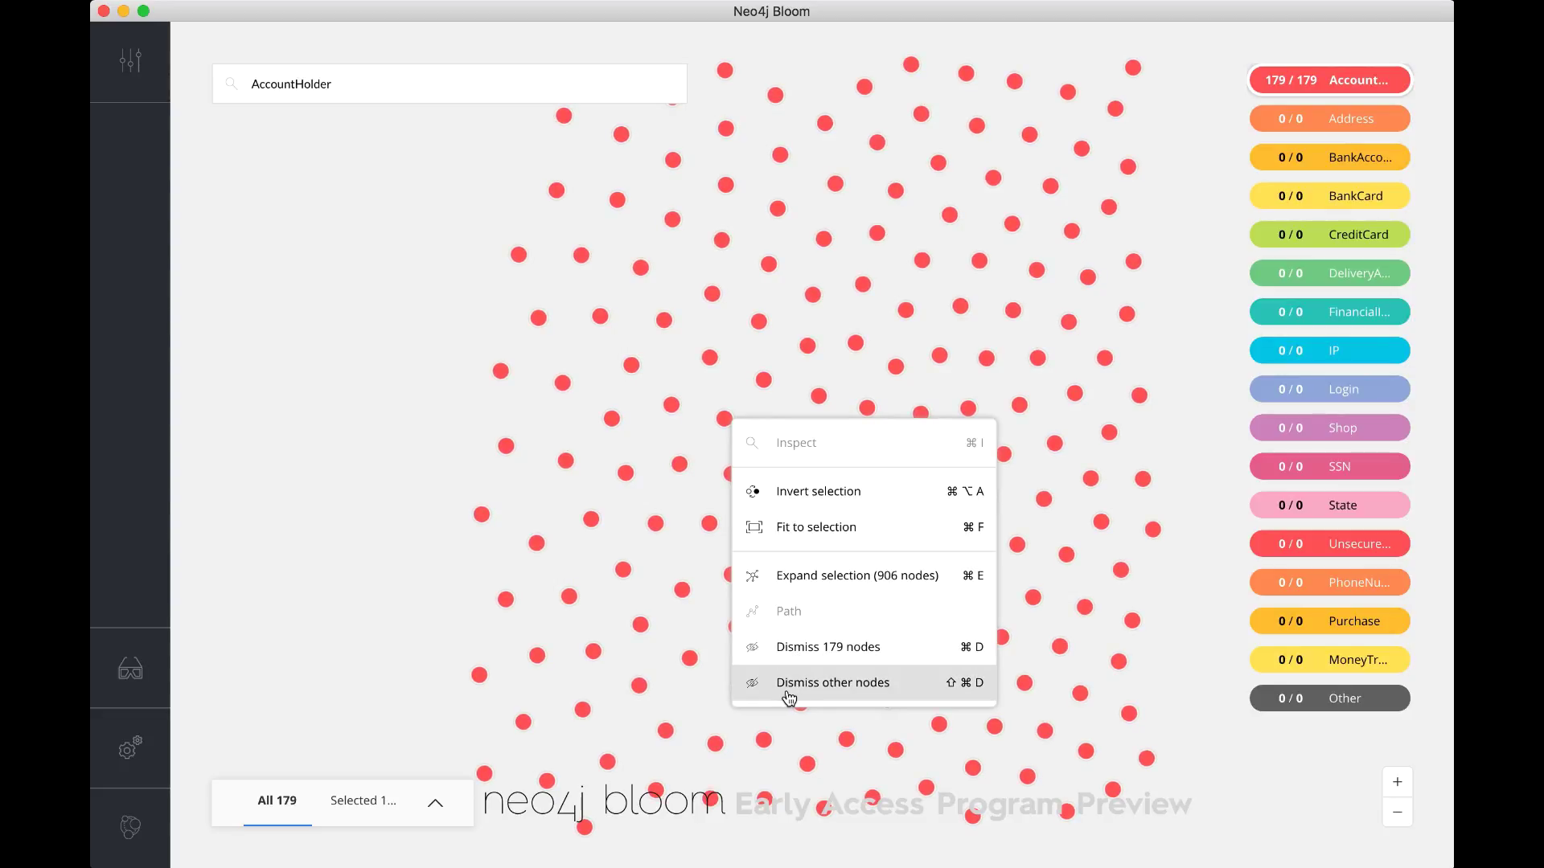
Clear the selection and pick the three AccountHolder nodes to expand.
left_click(421, 541)
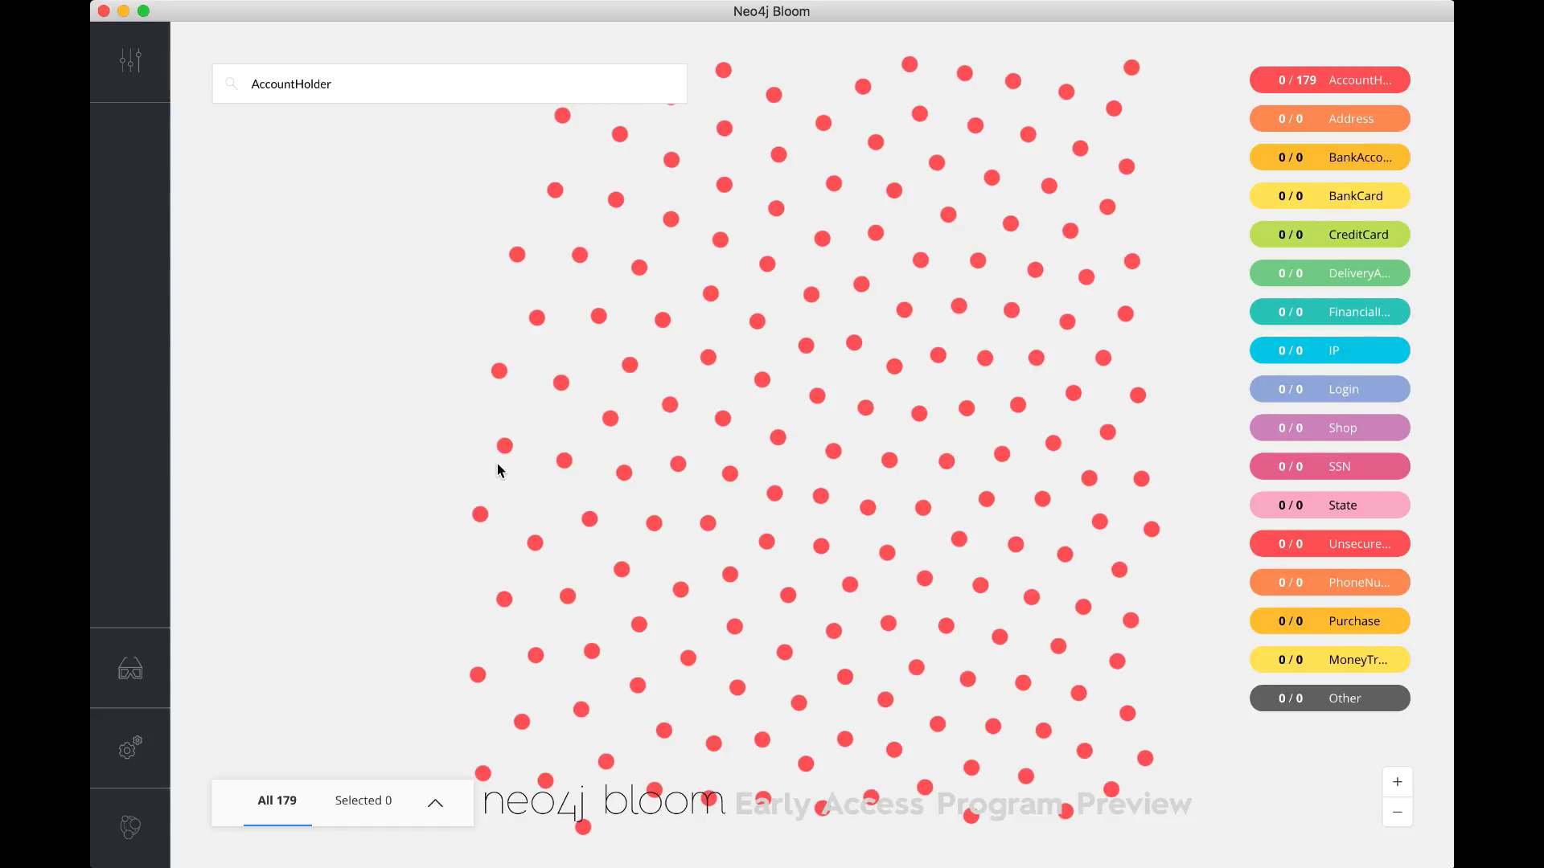
left_click(1298, 82)
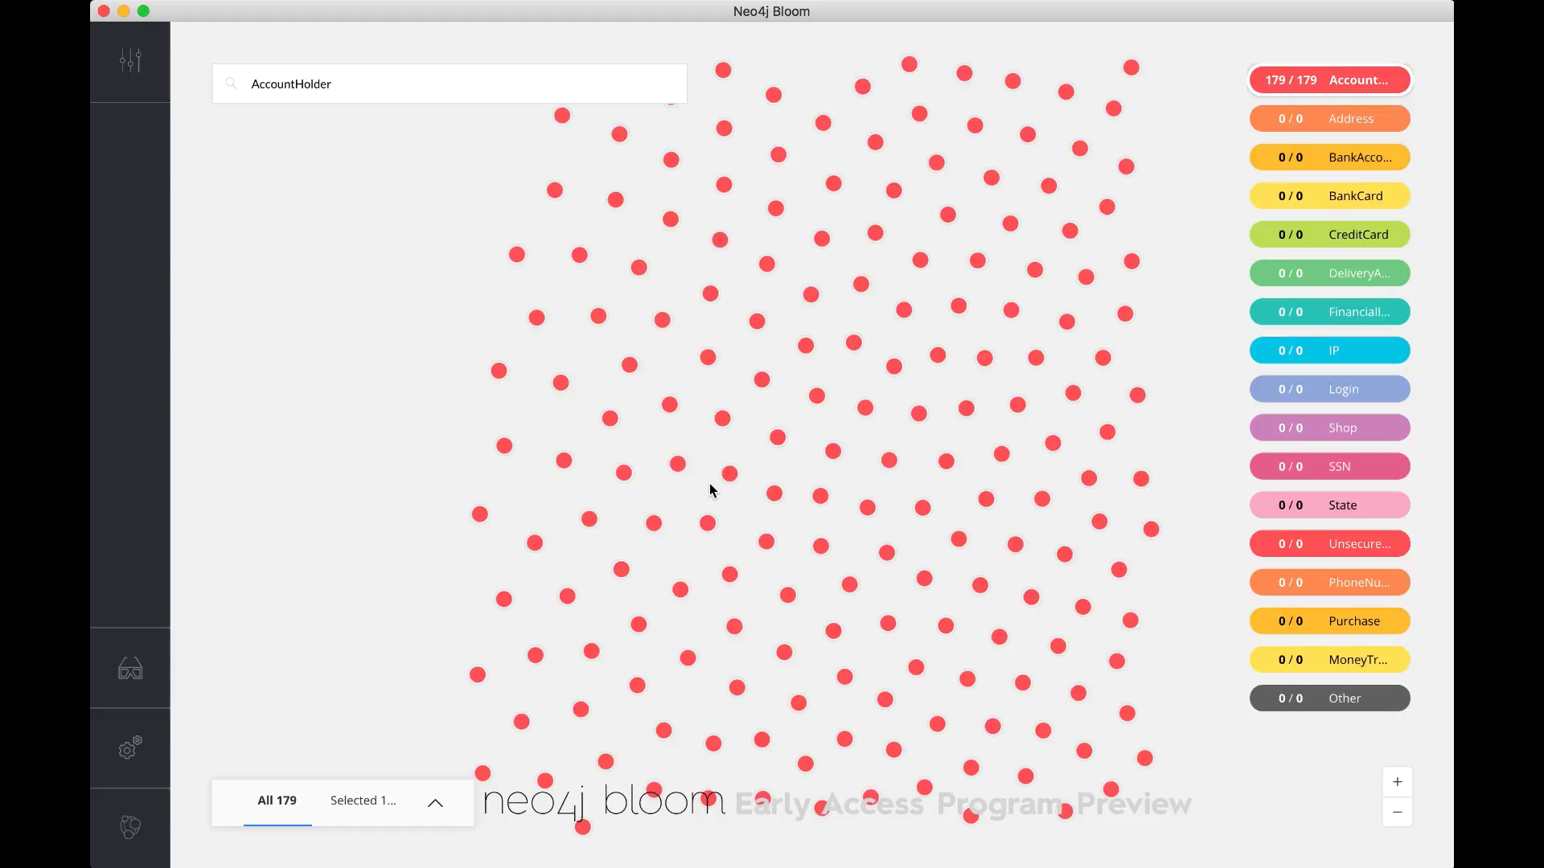
left_click(391, 455)
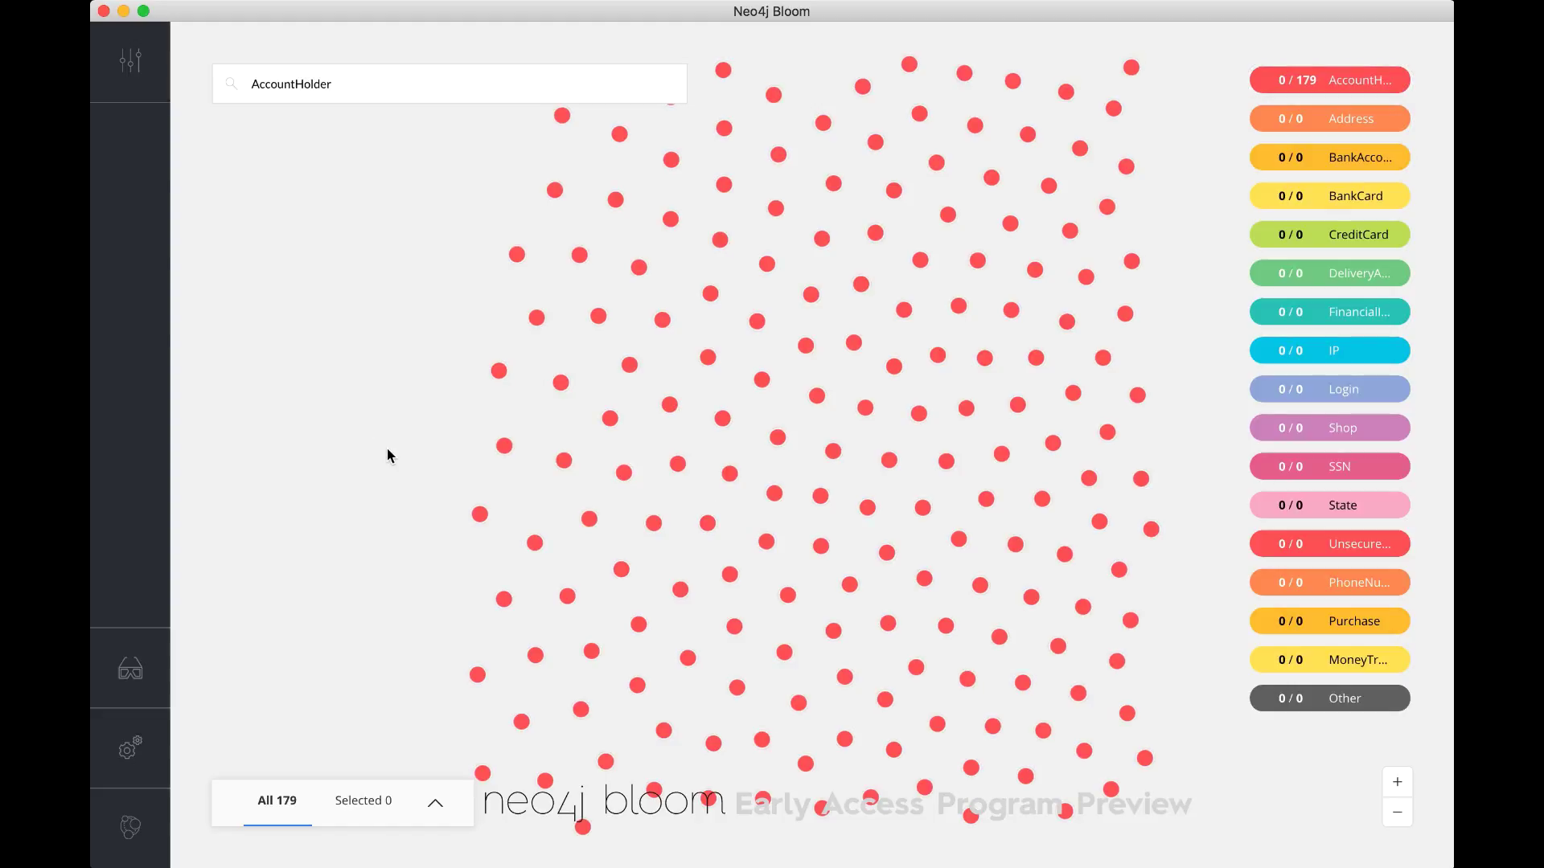
left_click(816, 396)
scroll(772, 437, "up", 10)
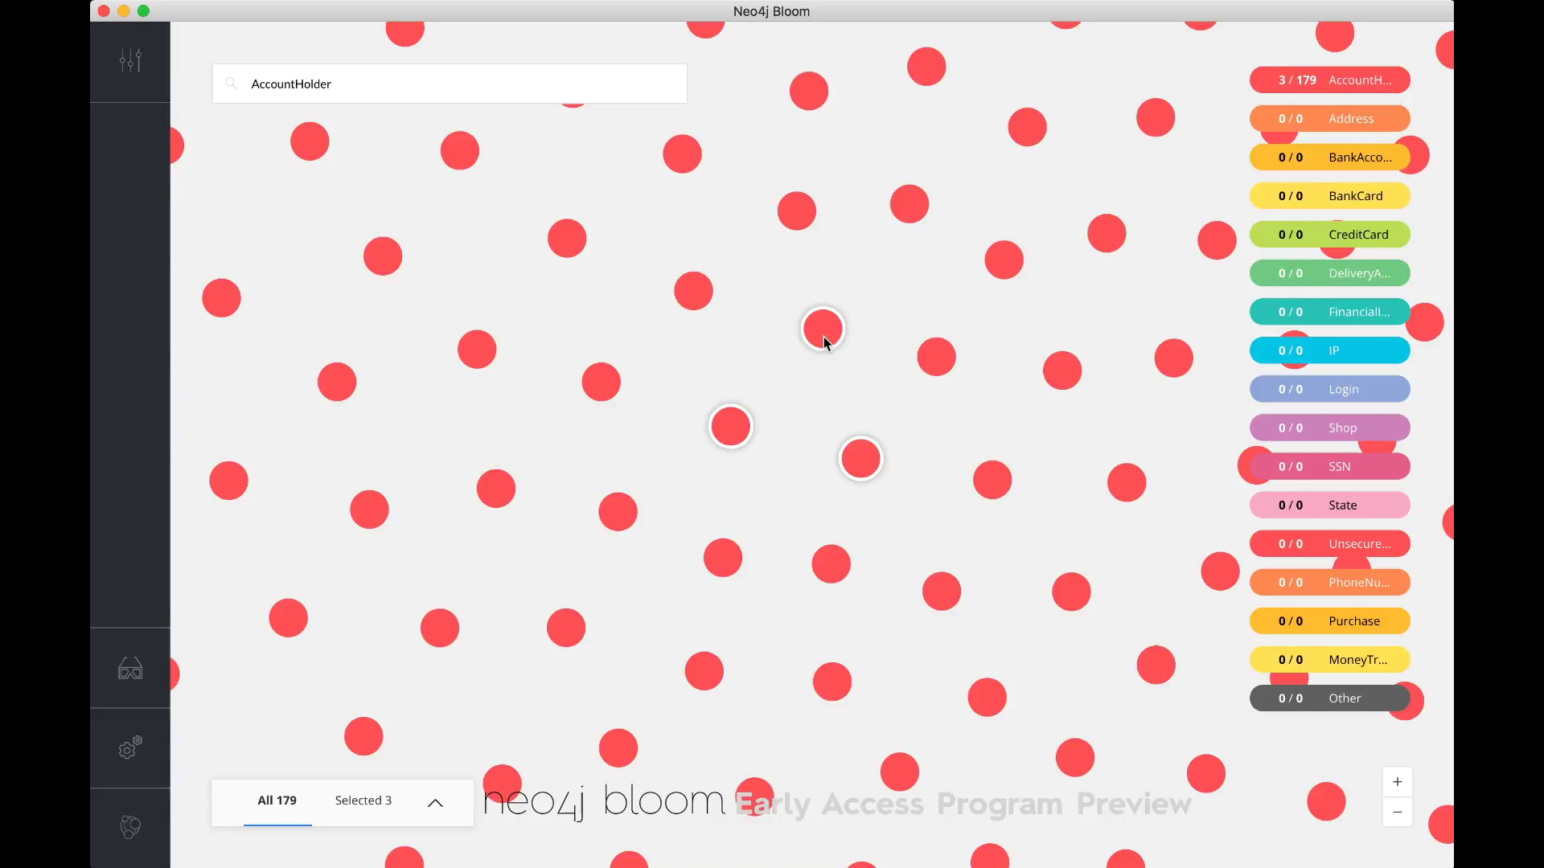
Expand the three holders three times, reaching 204 bank accounts, and dismiss the remaining holders.
key("super+e")
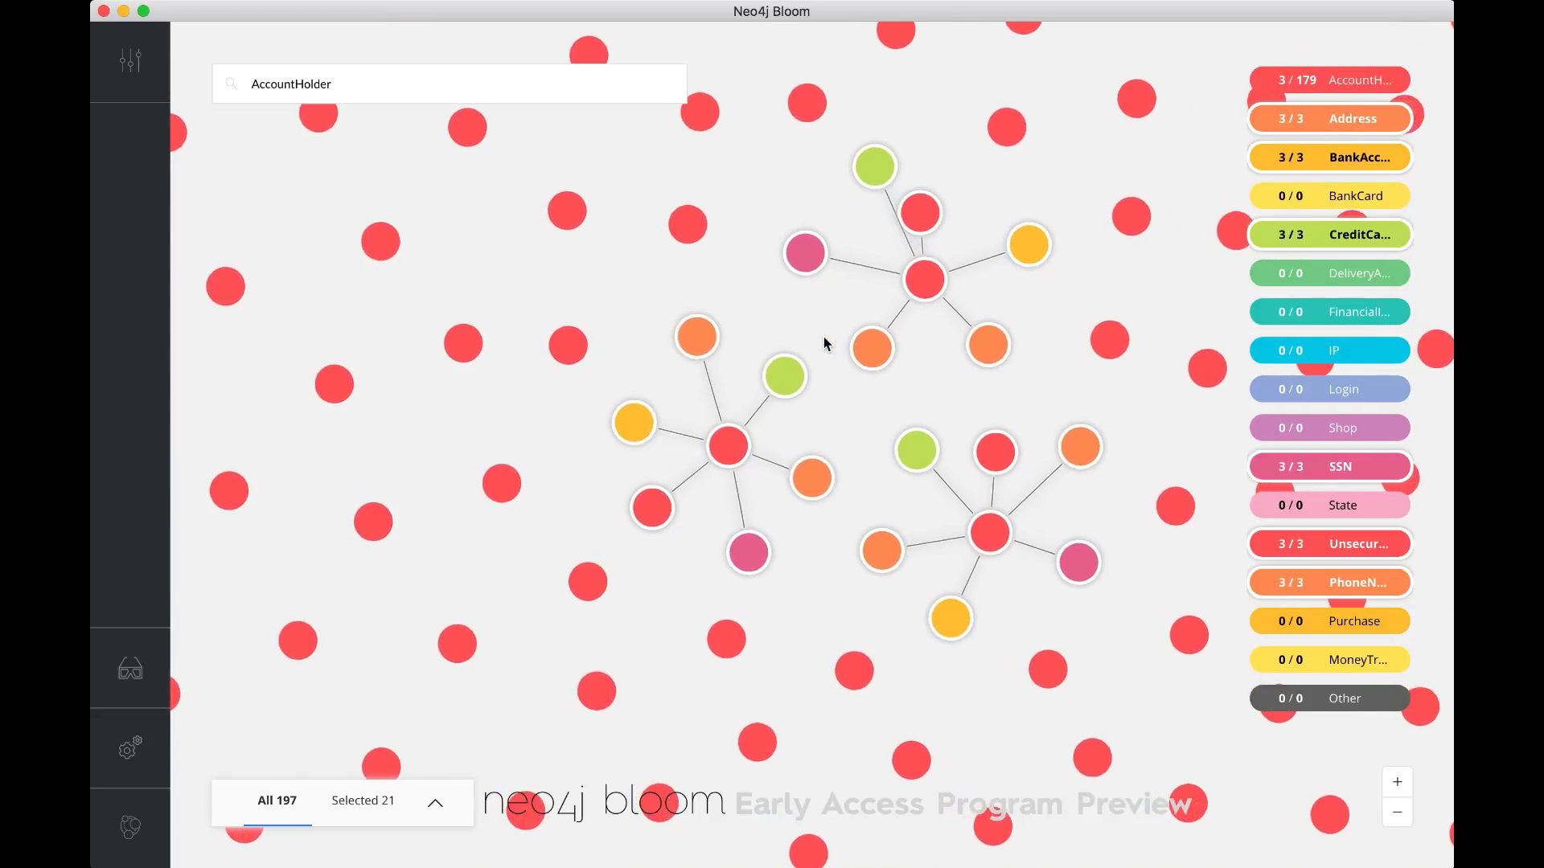
key("super+e")
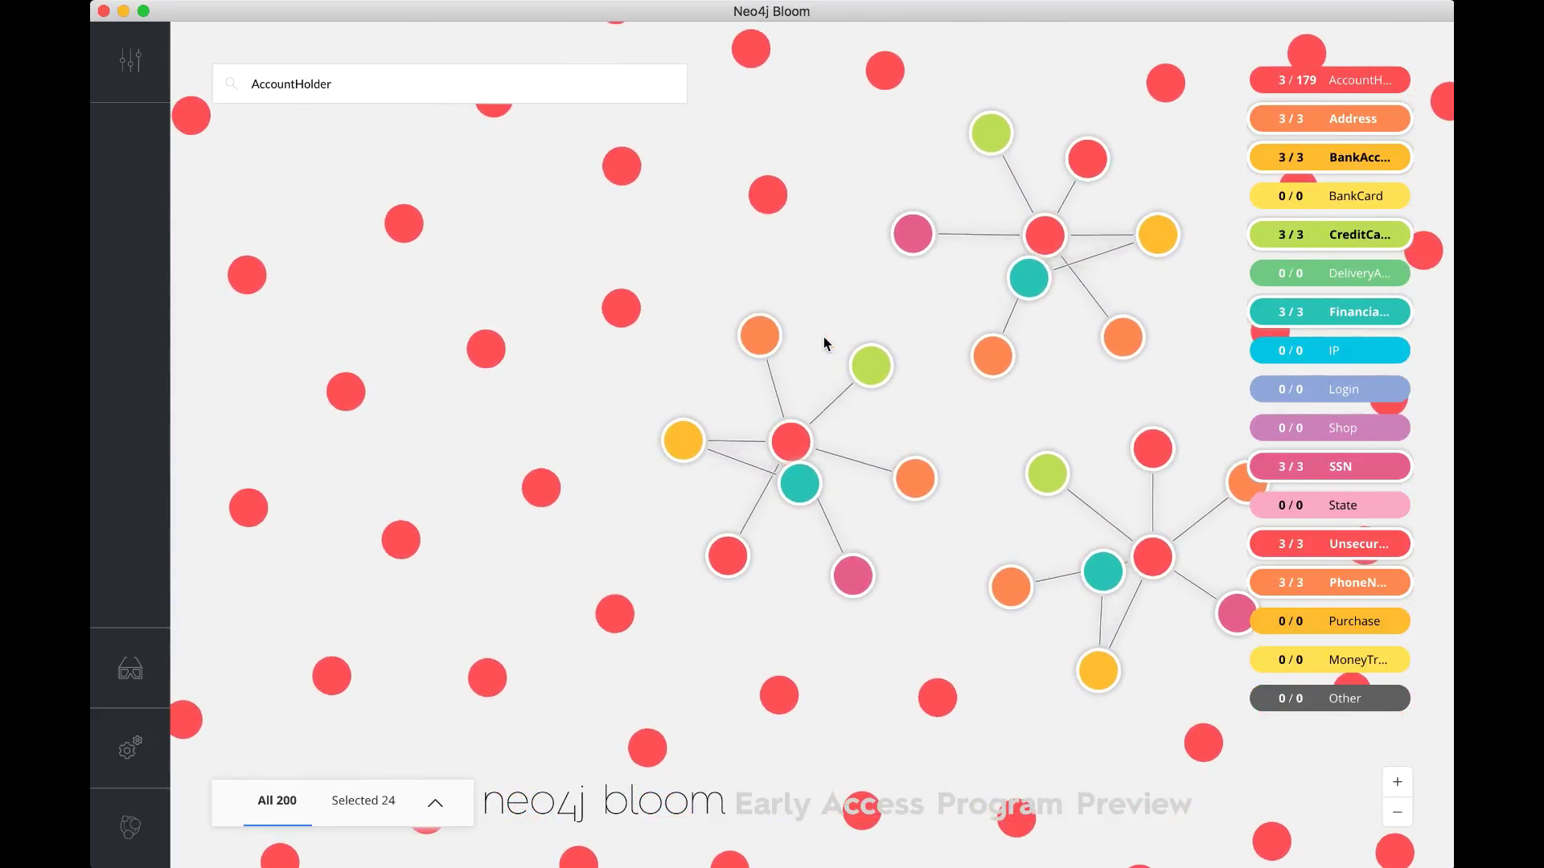
key("super+e")
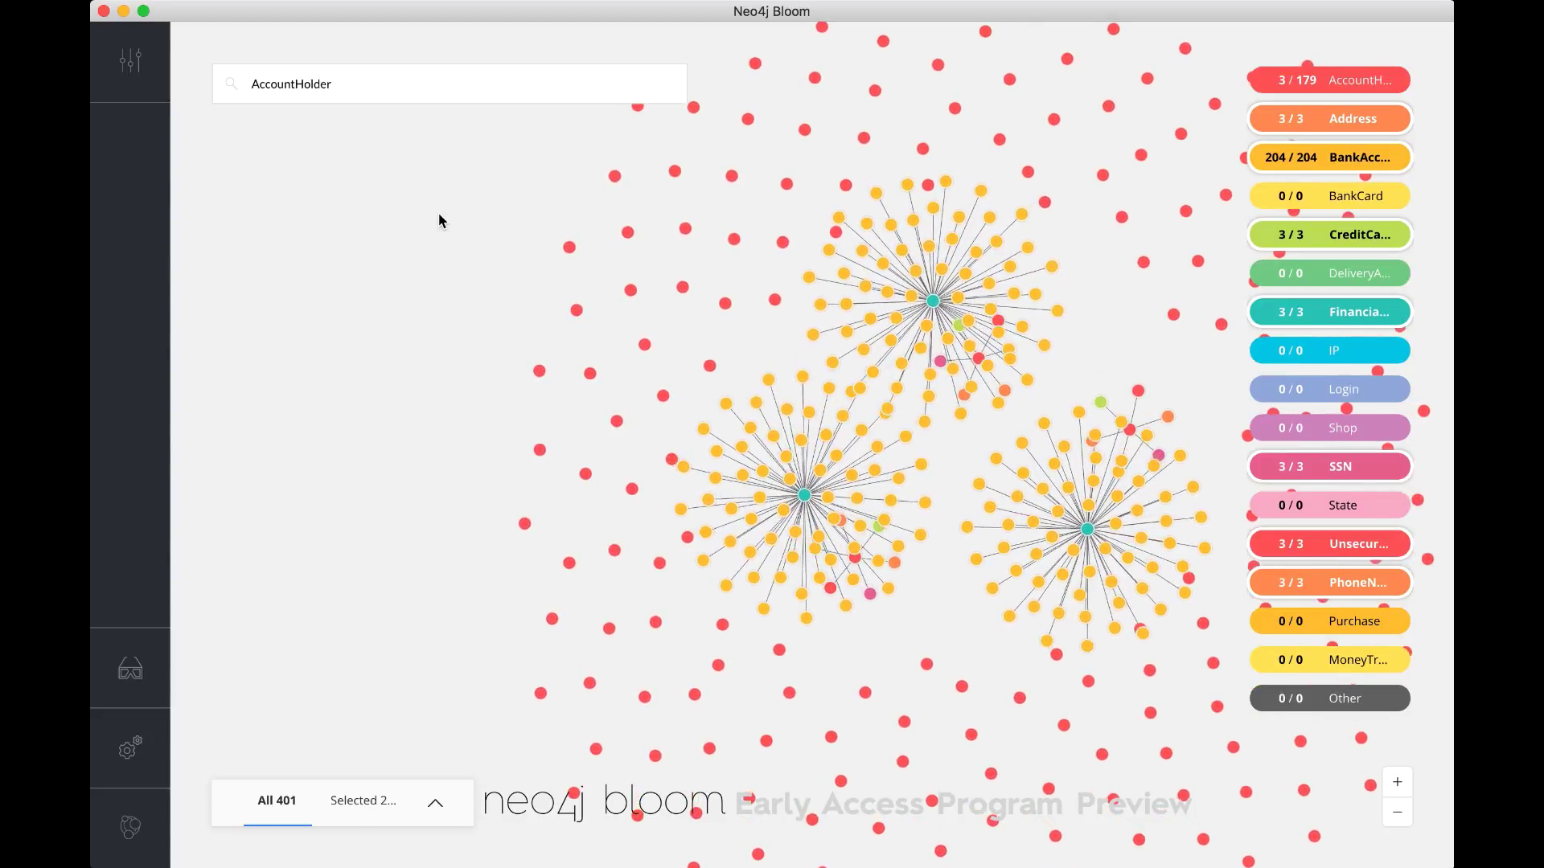
key("super+shift+BackSpace")
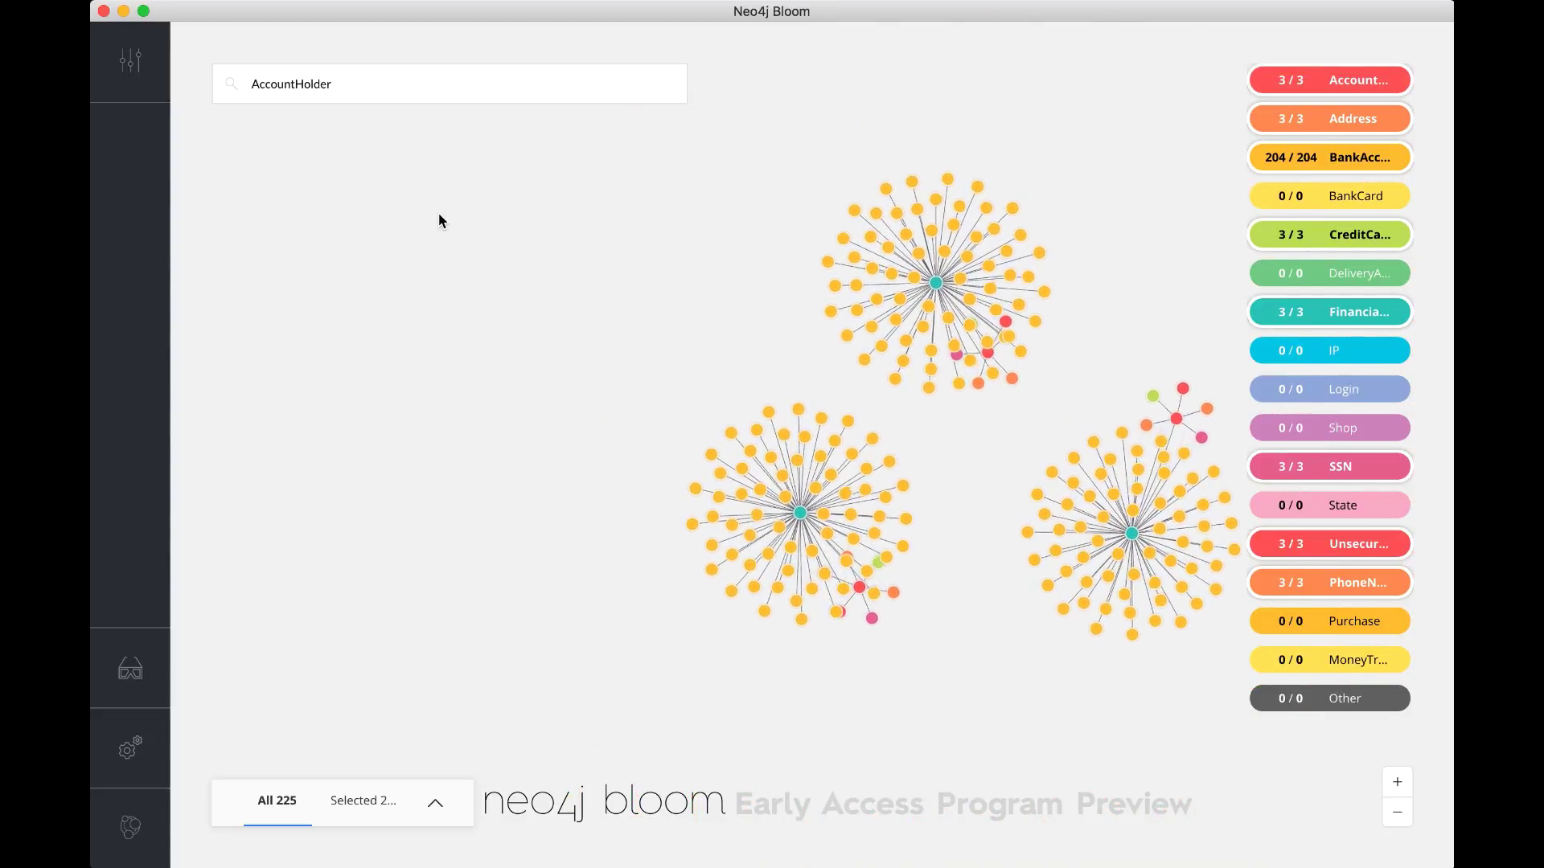
Zoom and pan onto the small outlying cluster, then select its account holder node.
left_click(457, 239)
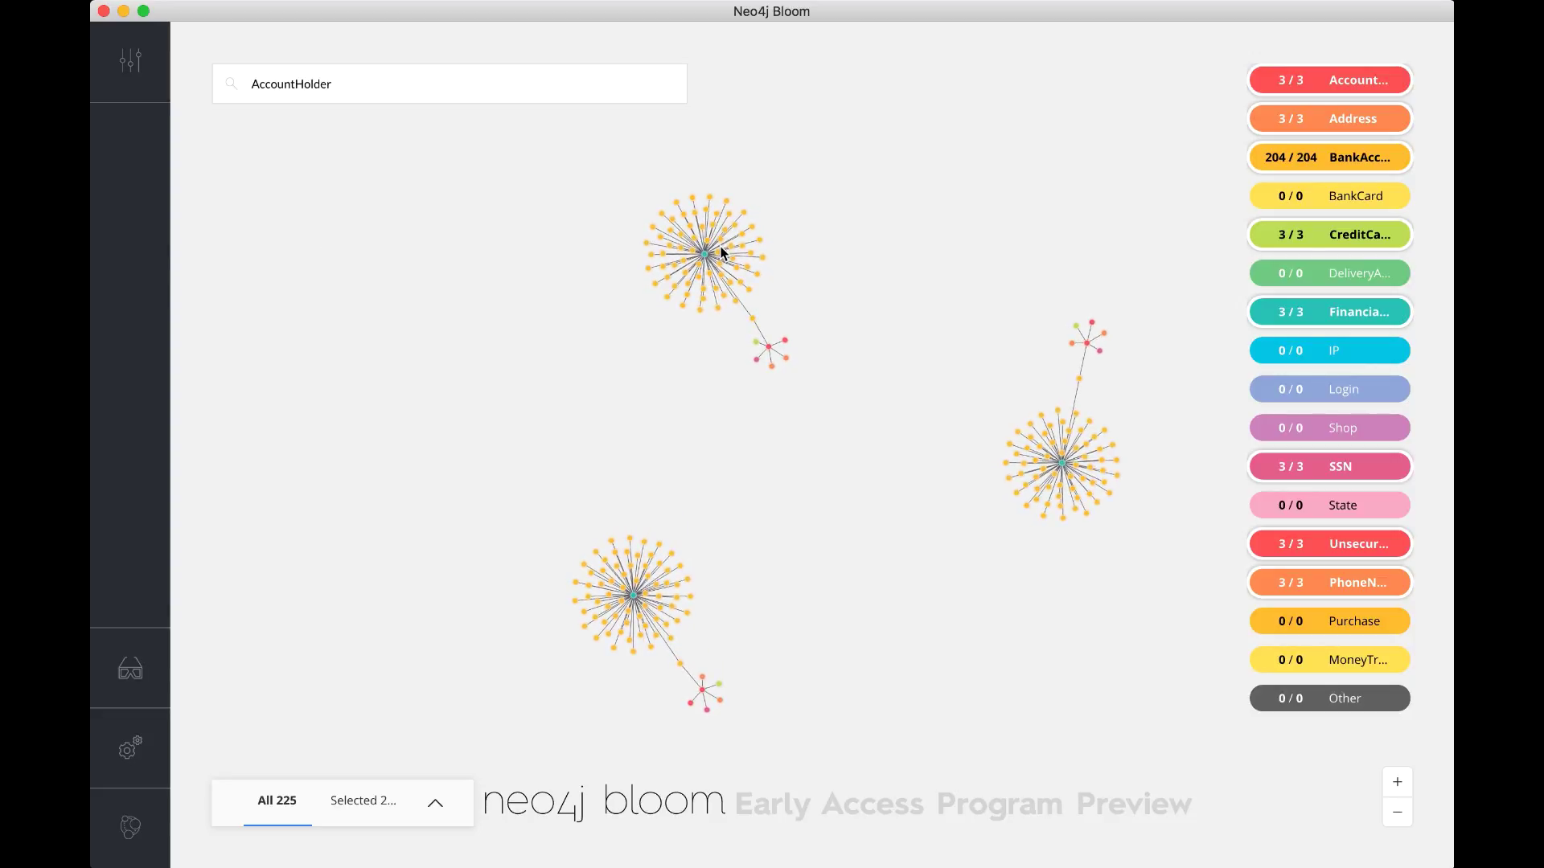
left_click(640, 482)
scroll(777, 349, "up", 3)
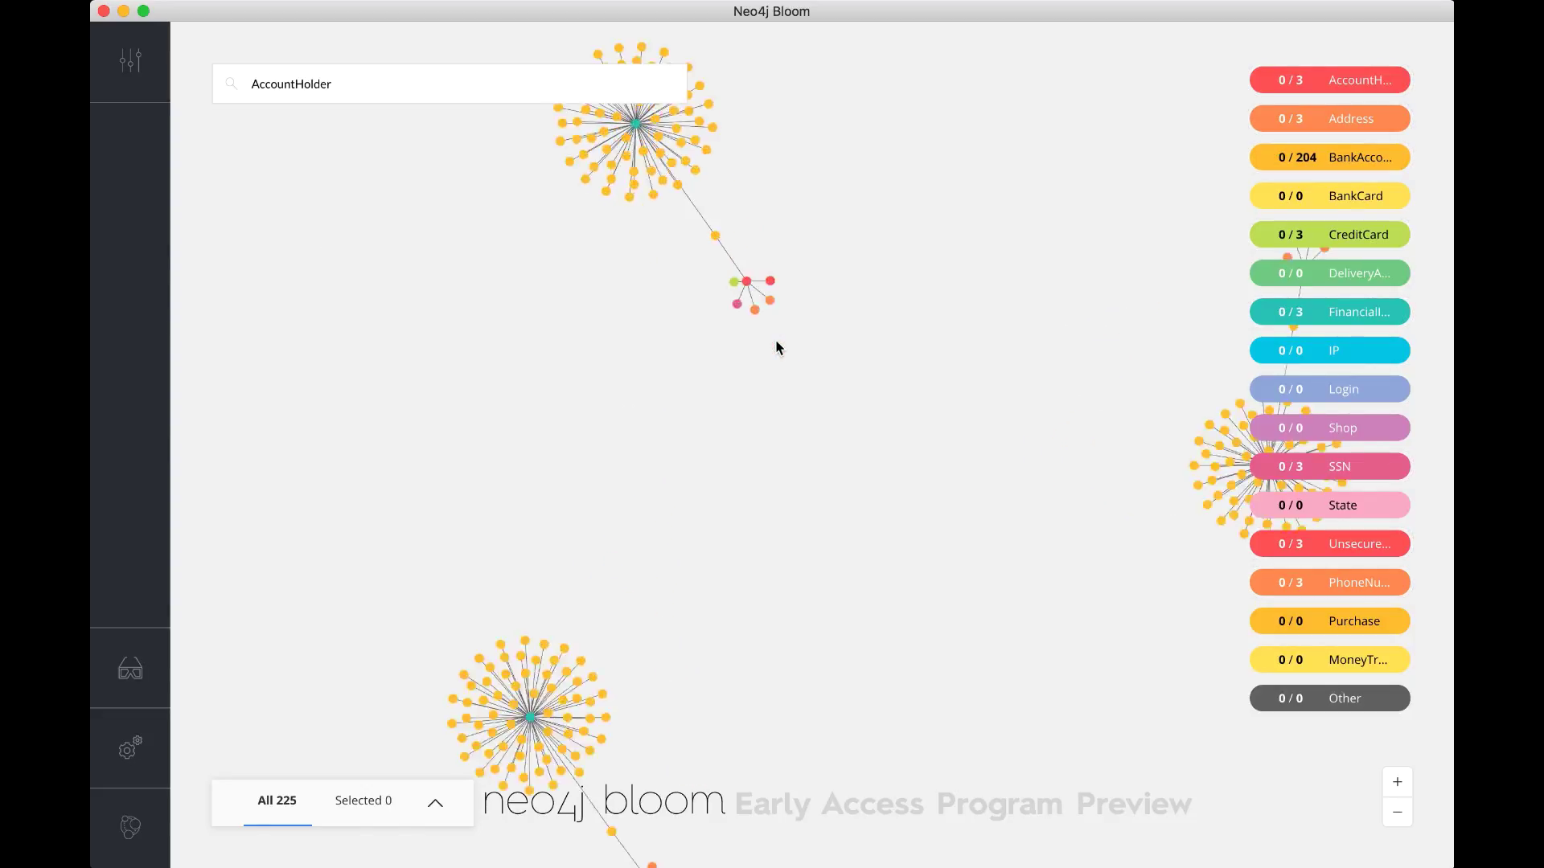
left_click_drag(777, 348, 804, 654)
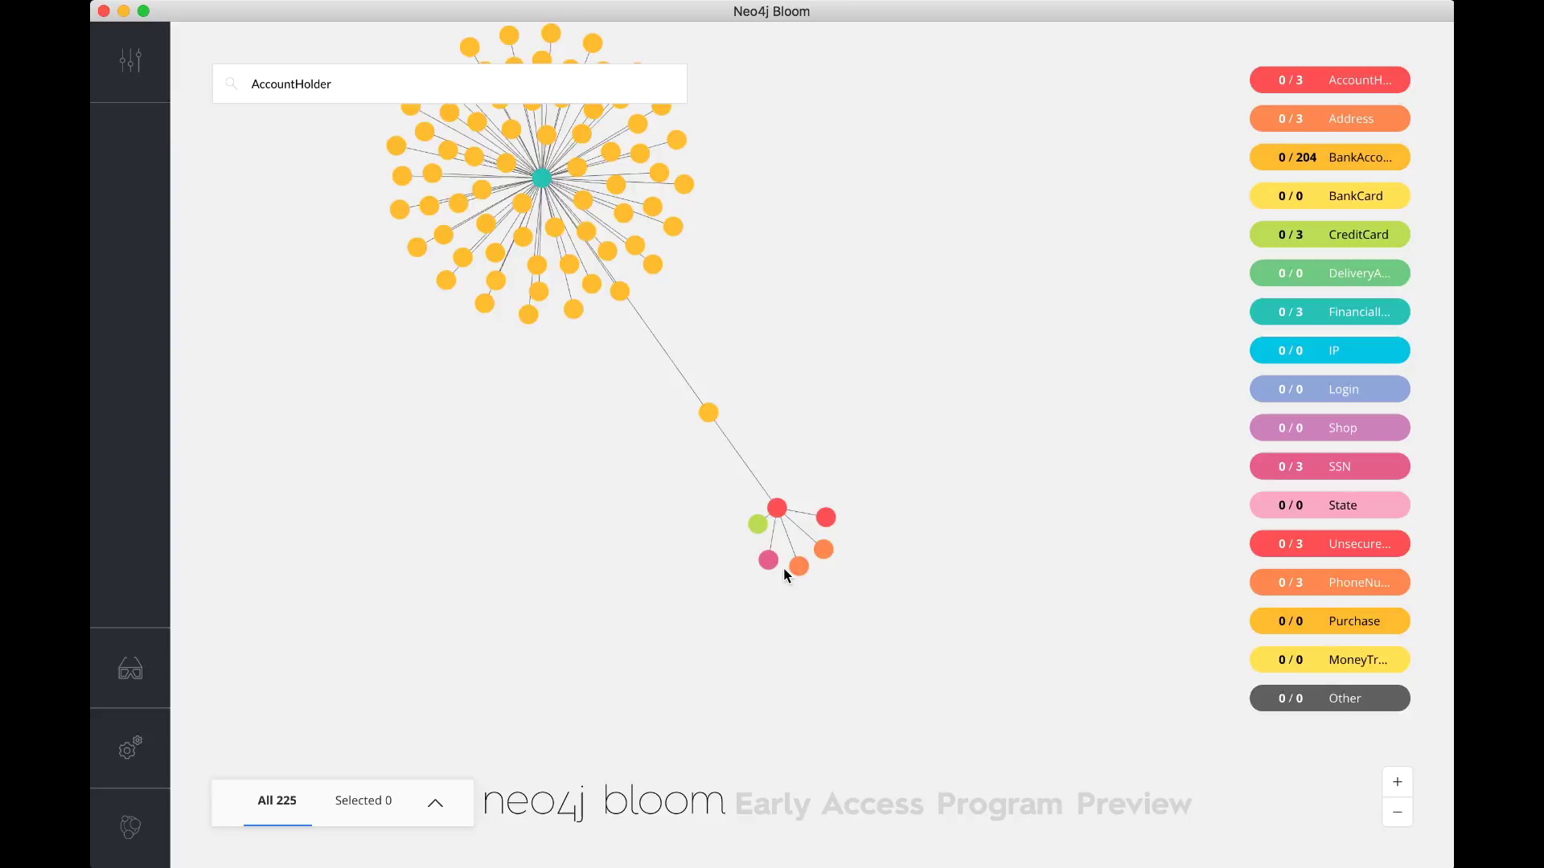
scroll(783, 567, "up", 10)
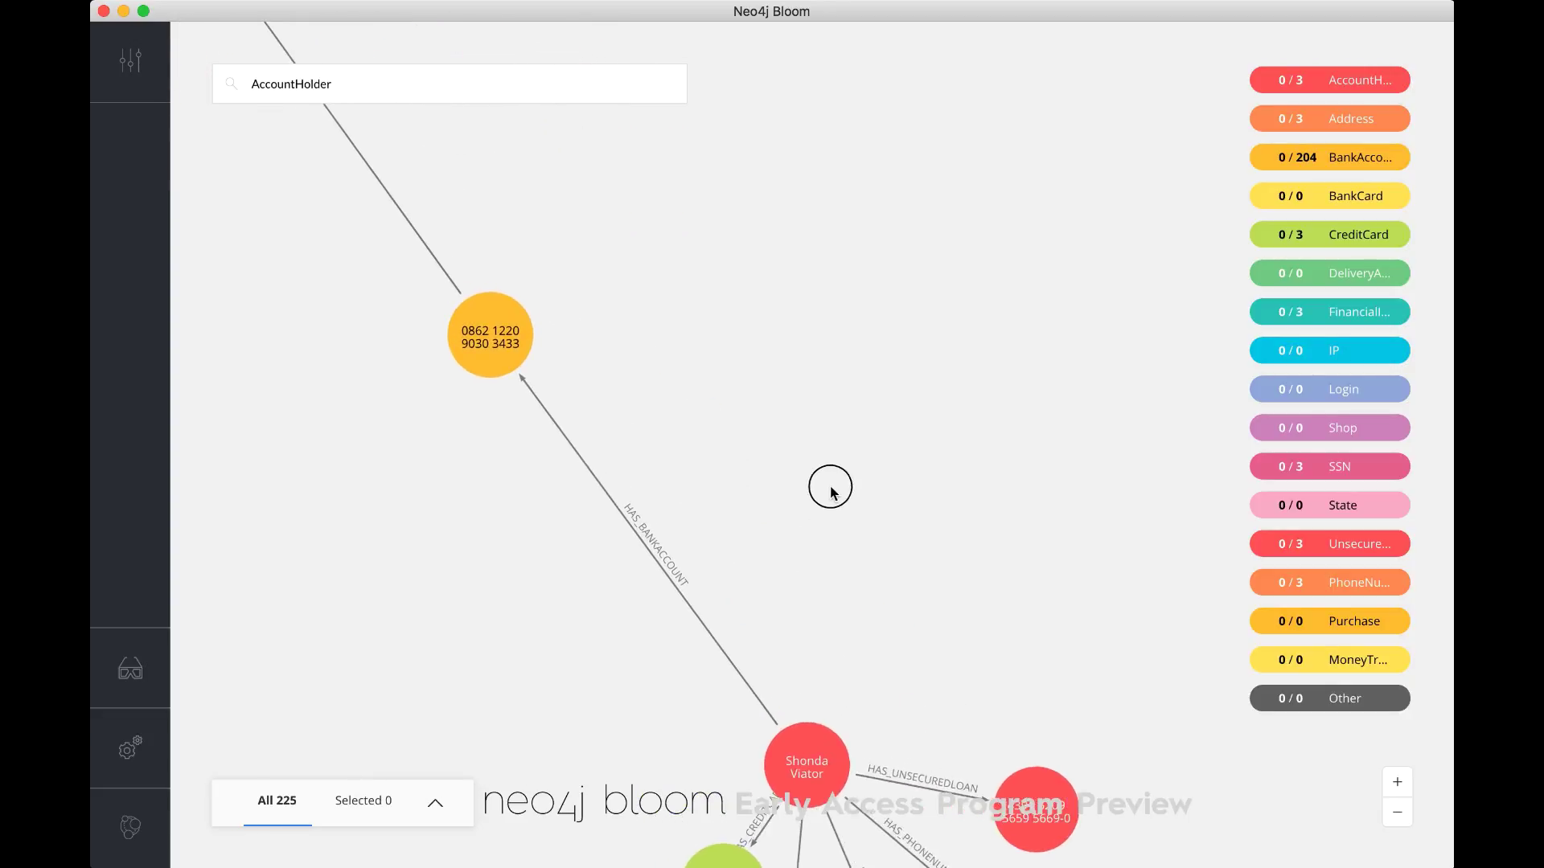
left_click_drag(829, 488, 579, 76)
left_click_drag(748, 328, 590, 214)
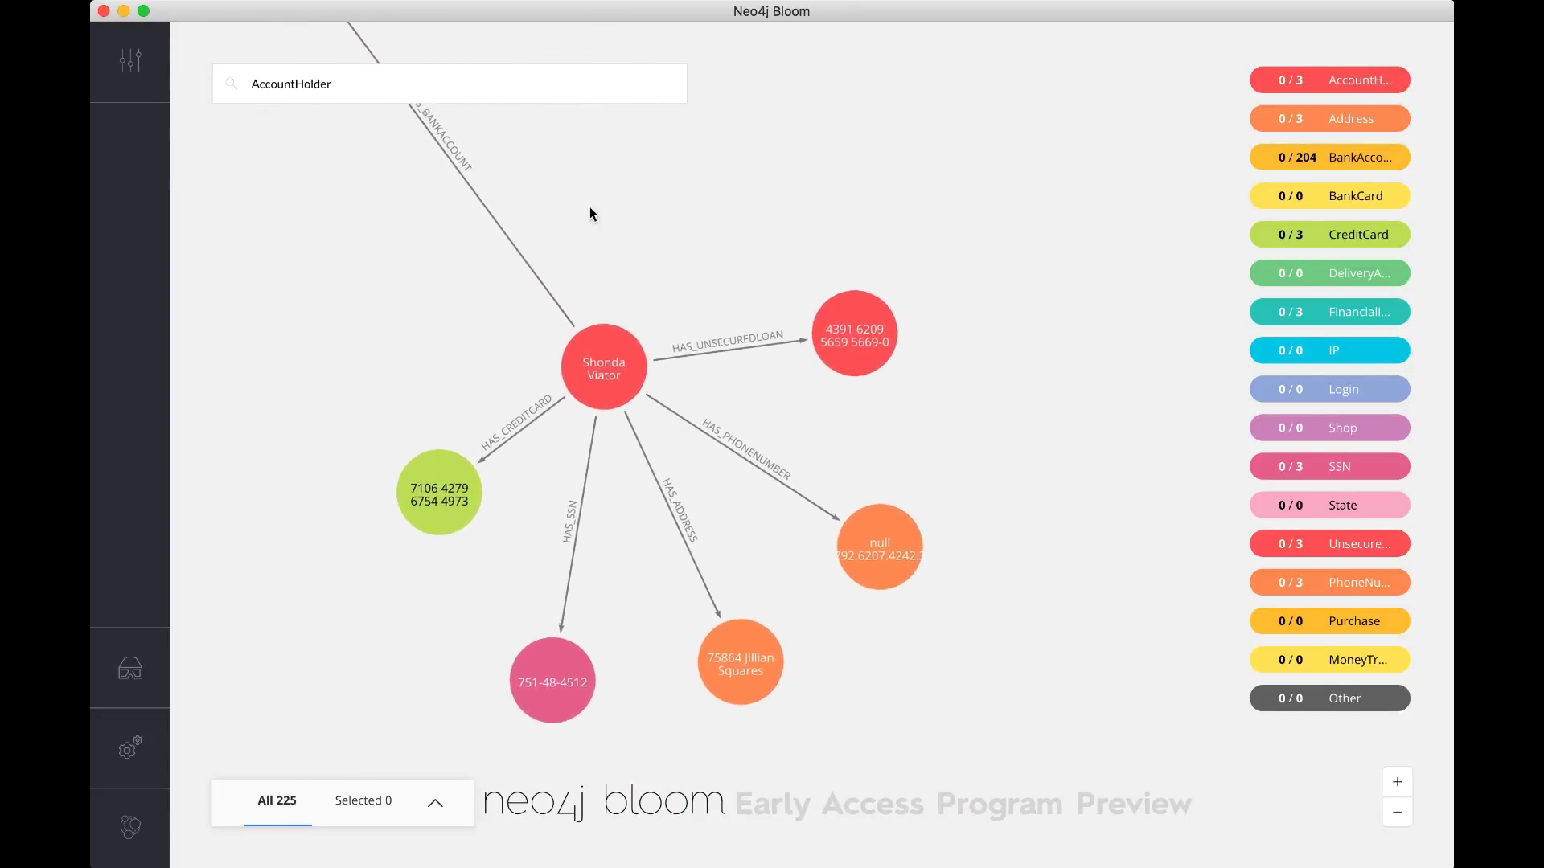
left_click(583, 341)
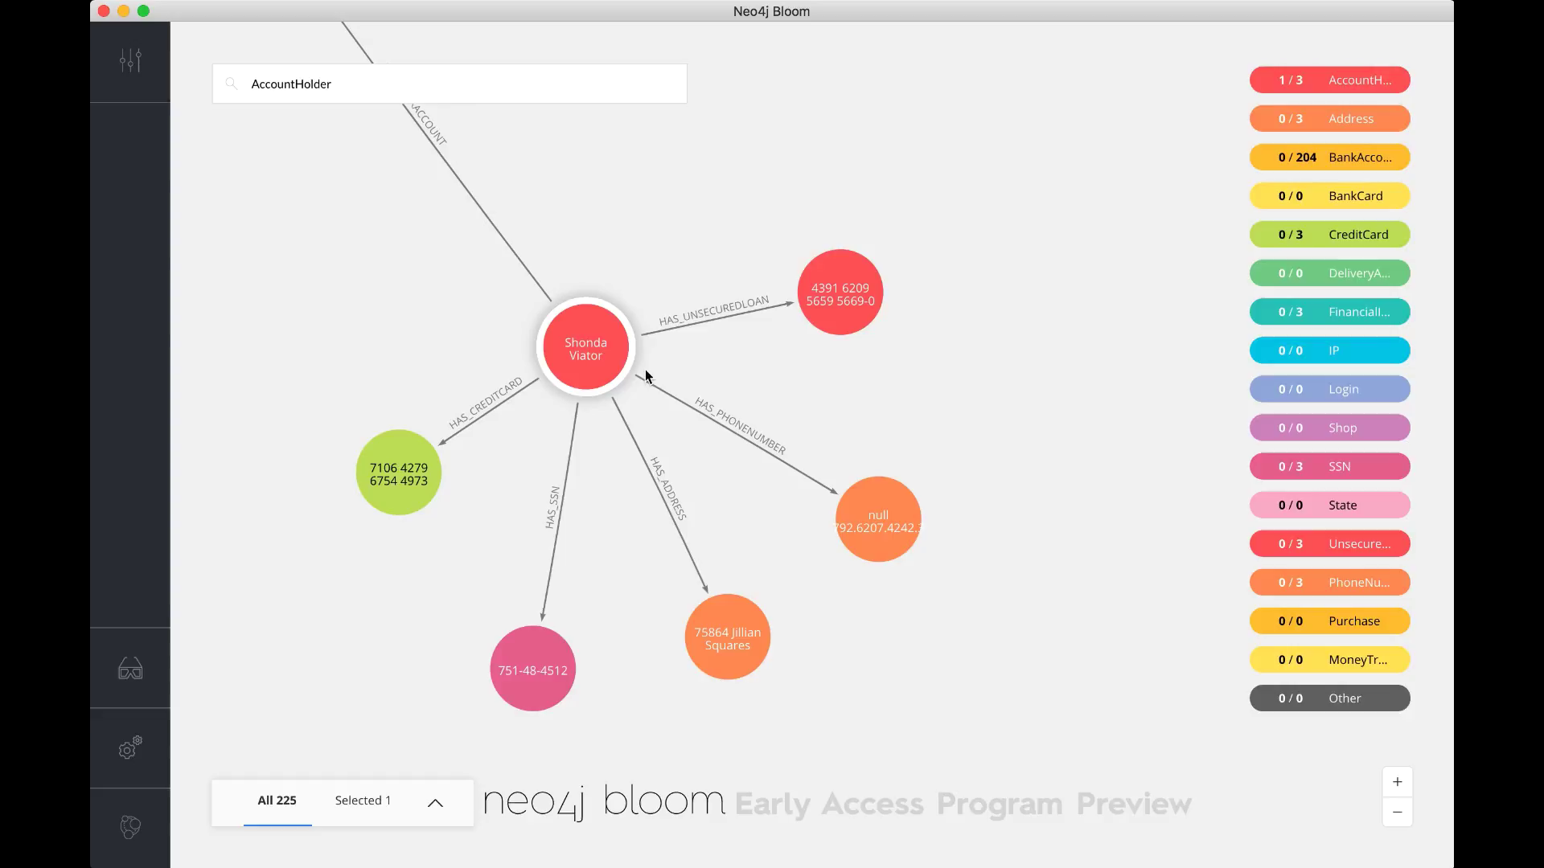
Inspect the account holder and append an extra 'a' to its fullName and lastName values.
right_click(596, 354)
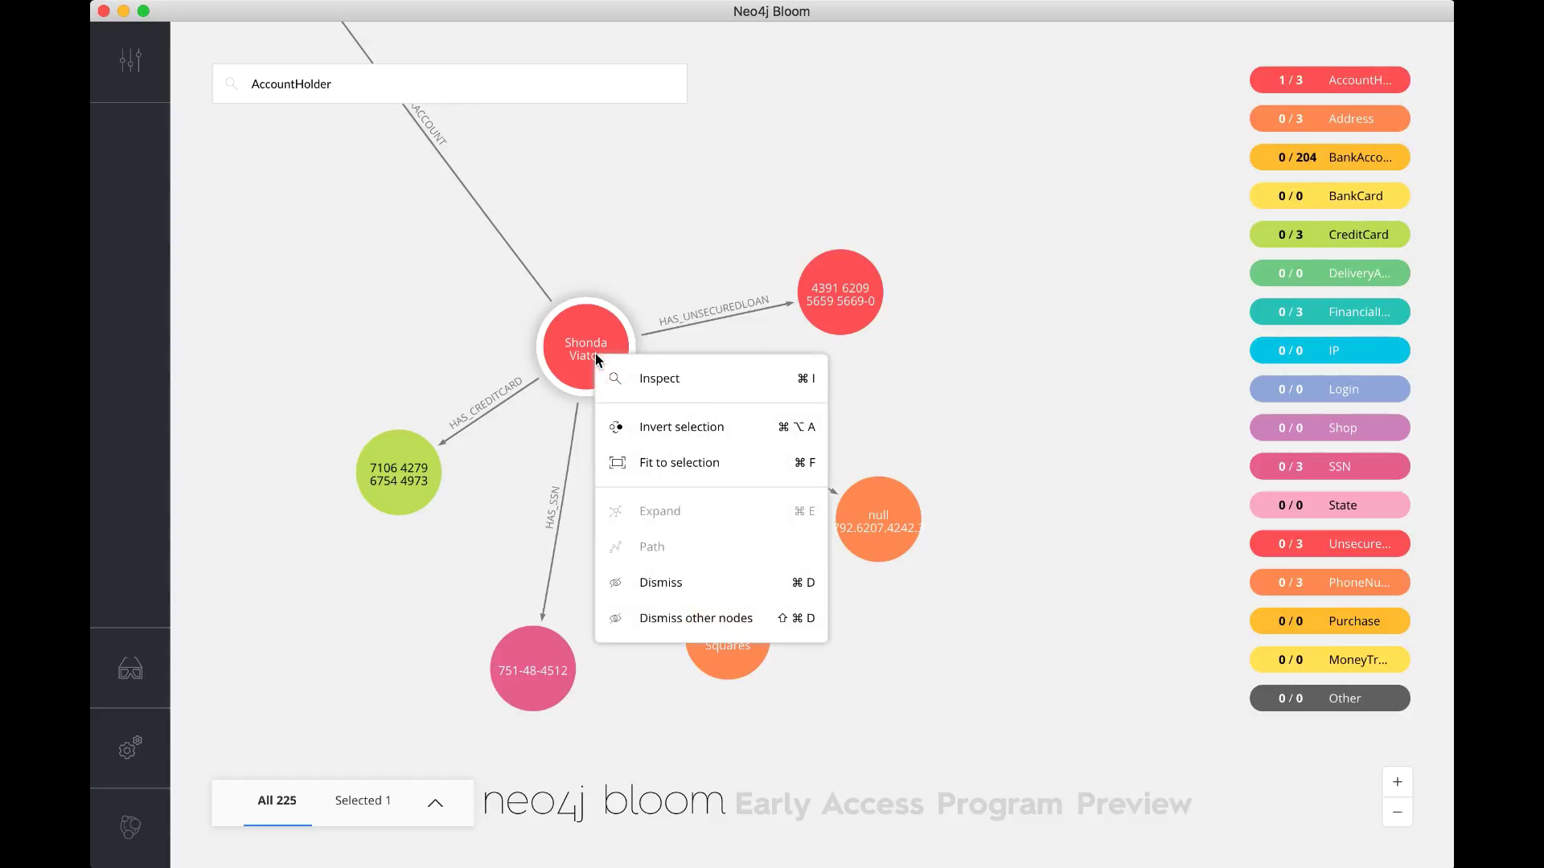
left_click(634, 379)
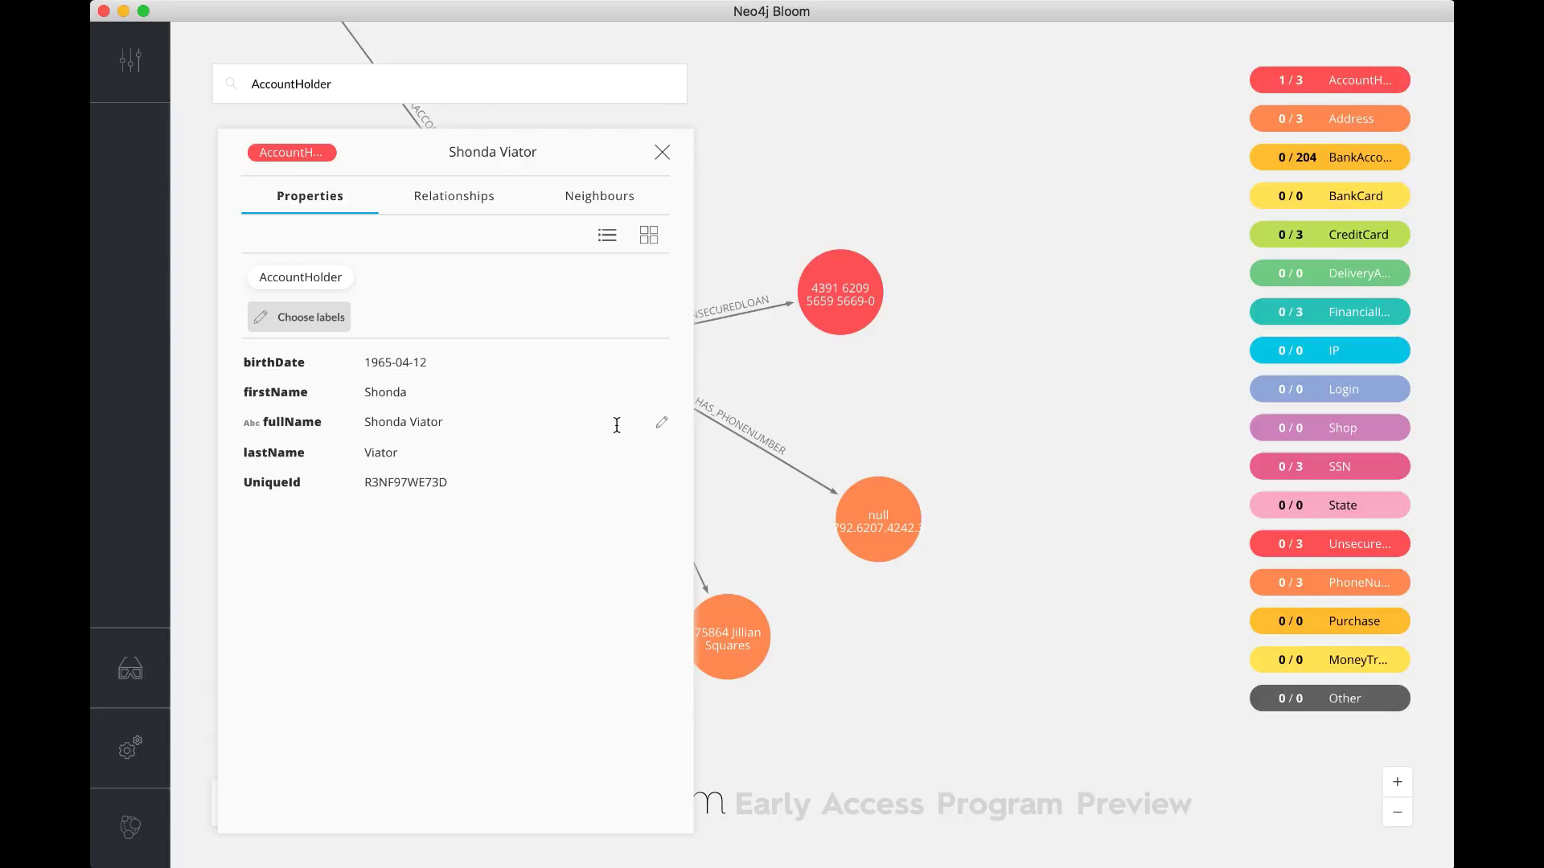
left_click(662, 426)
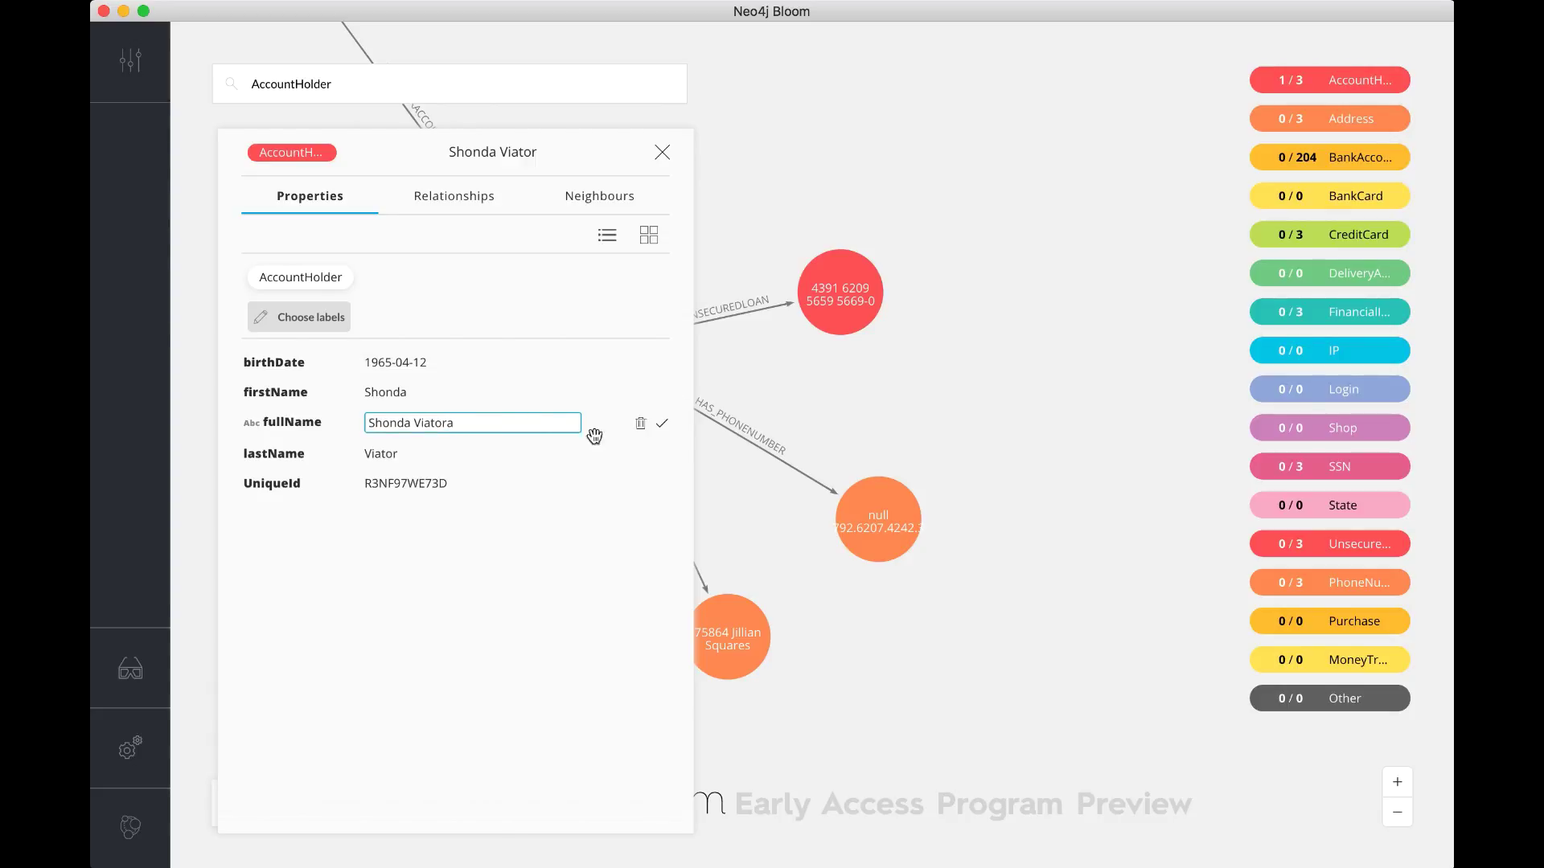
left_click(664, 426)
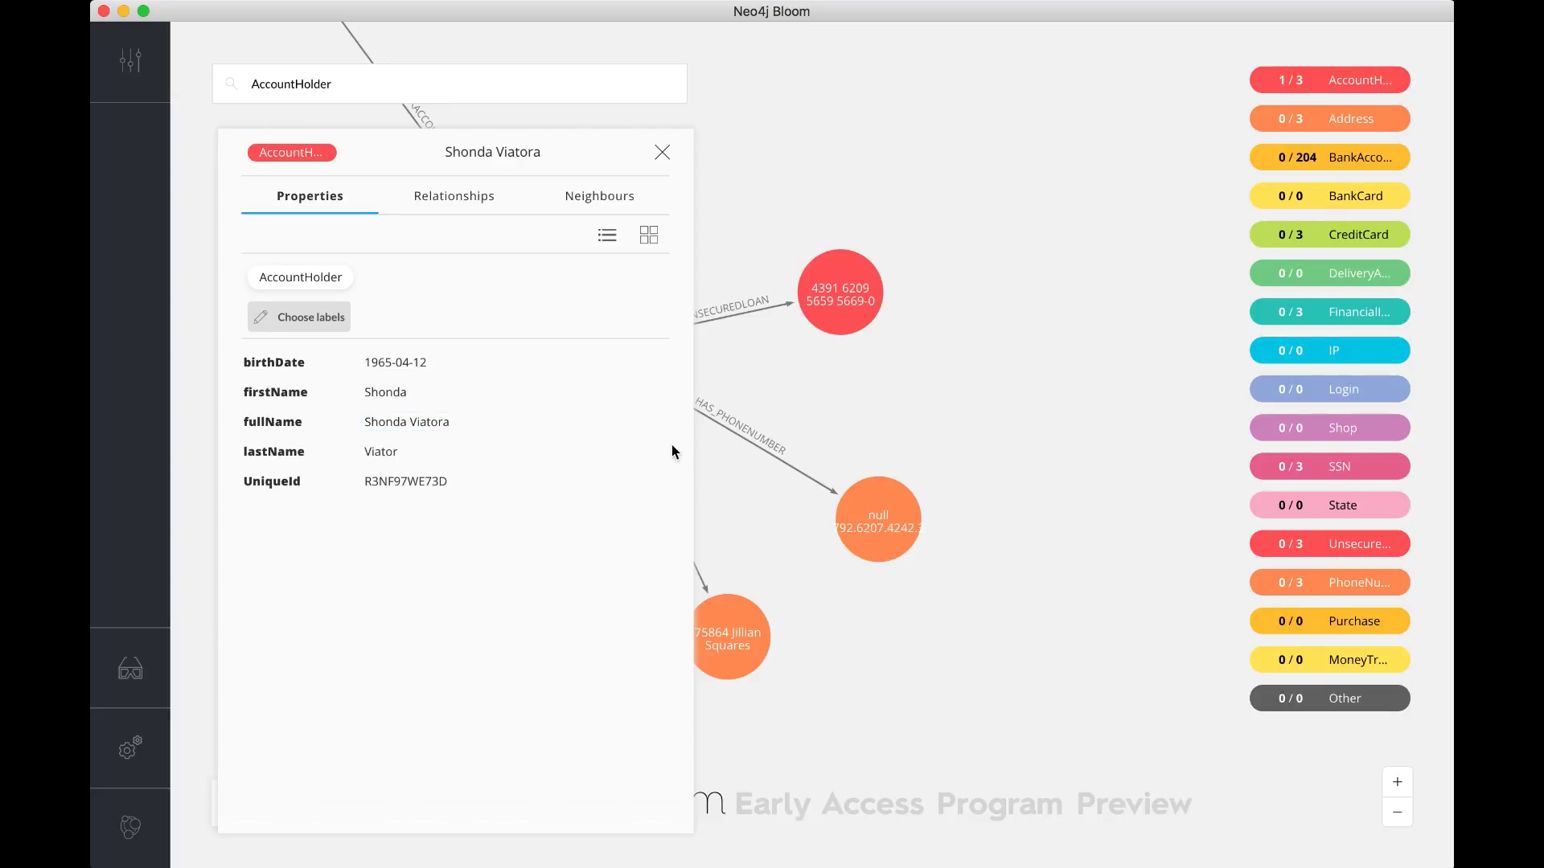
left_click(662, 453)
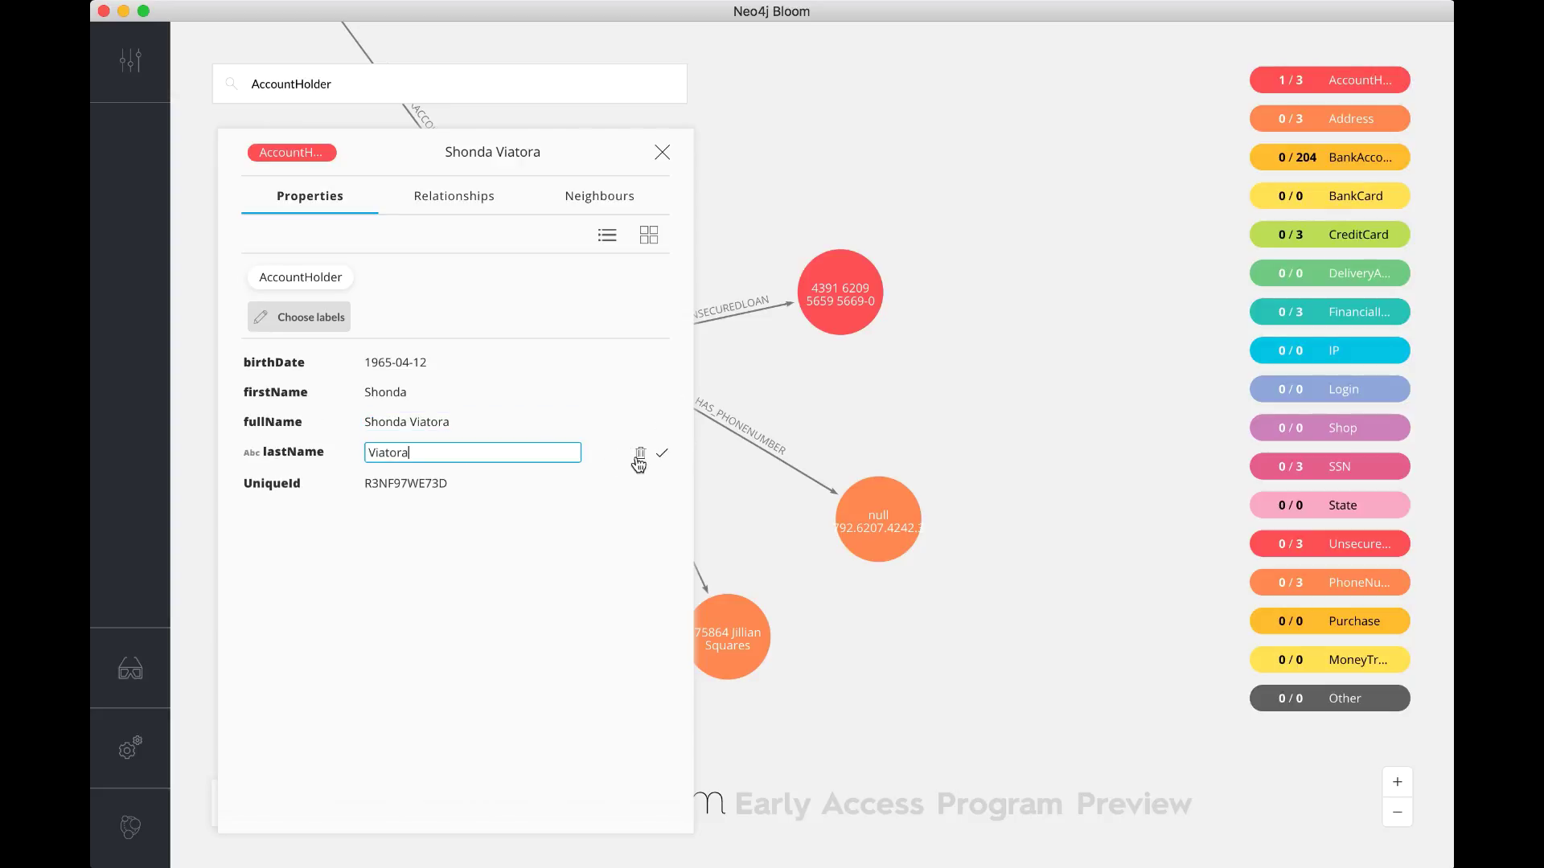
left_click(662, 453)
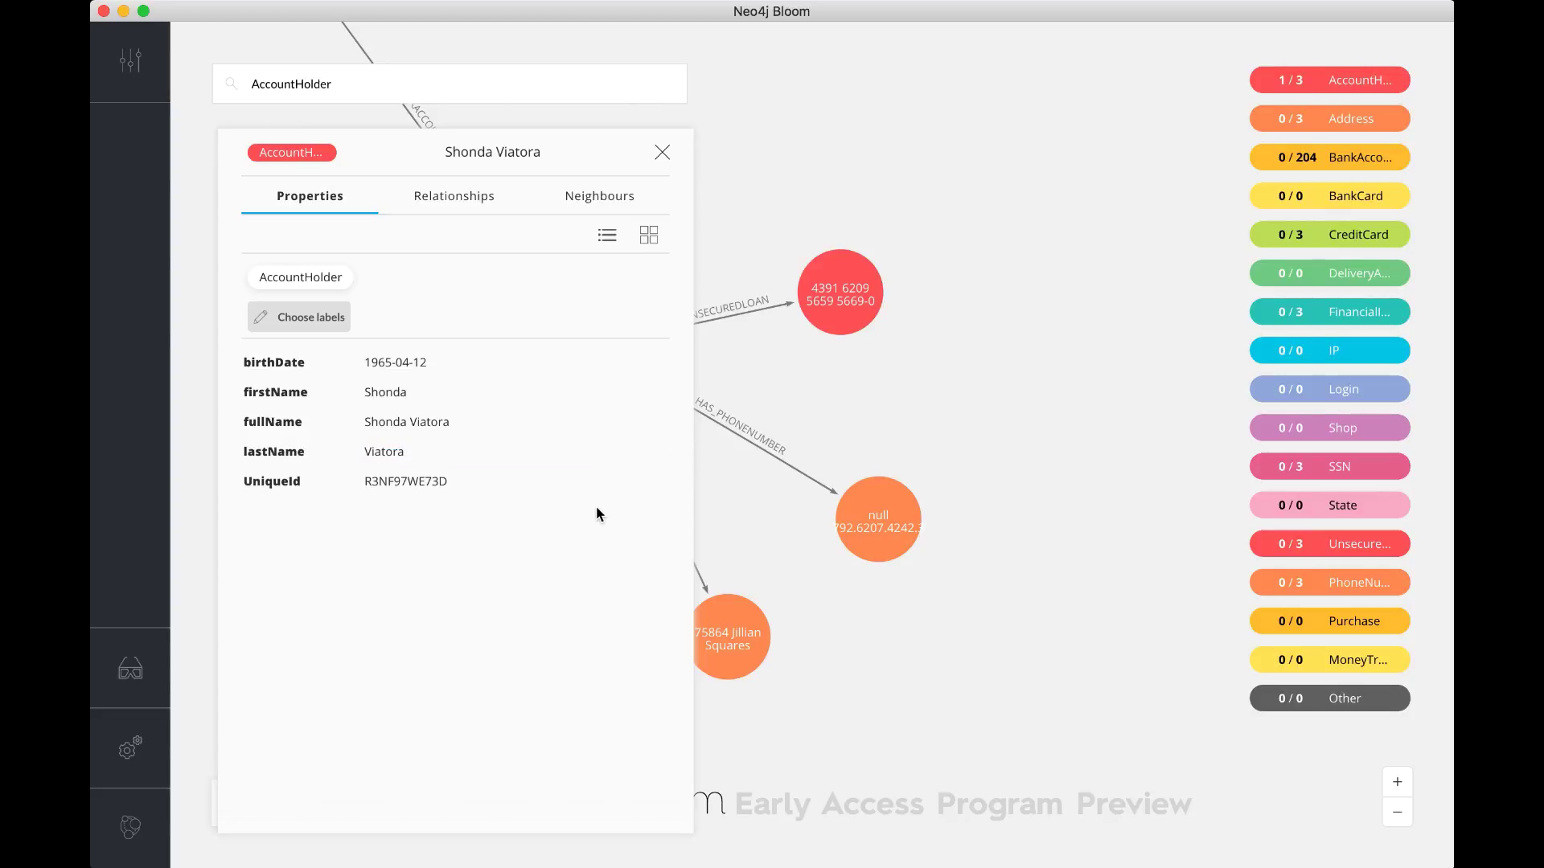
Close the property panel, zoom in on the holder's network, and clear the selection.
left_click(662, 153)
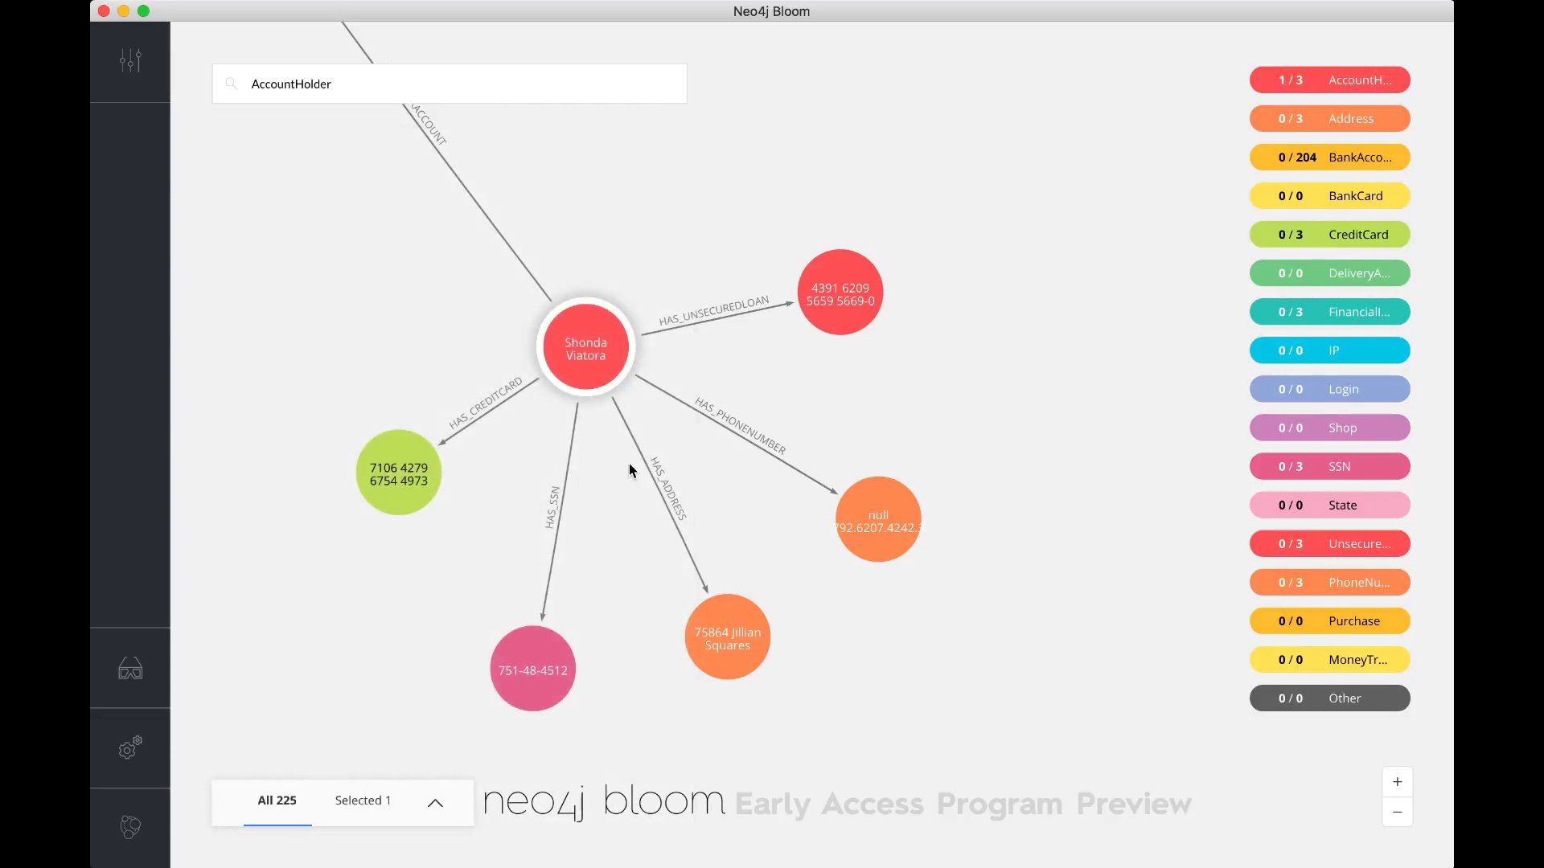
scroll(582, 349, "up", 5)
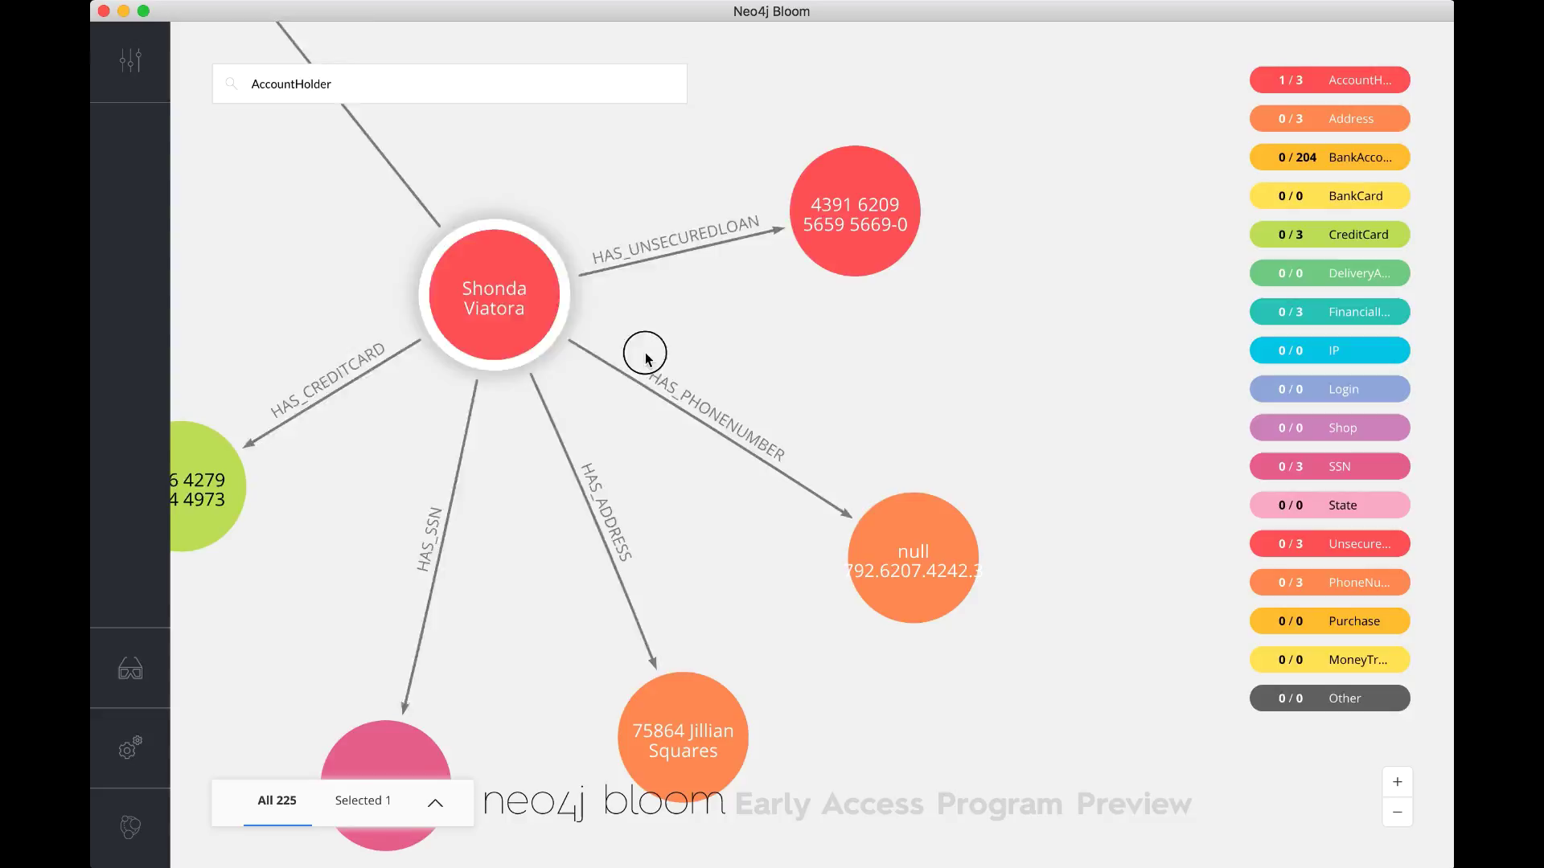
left_click(806, 344)
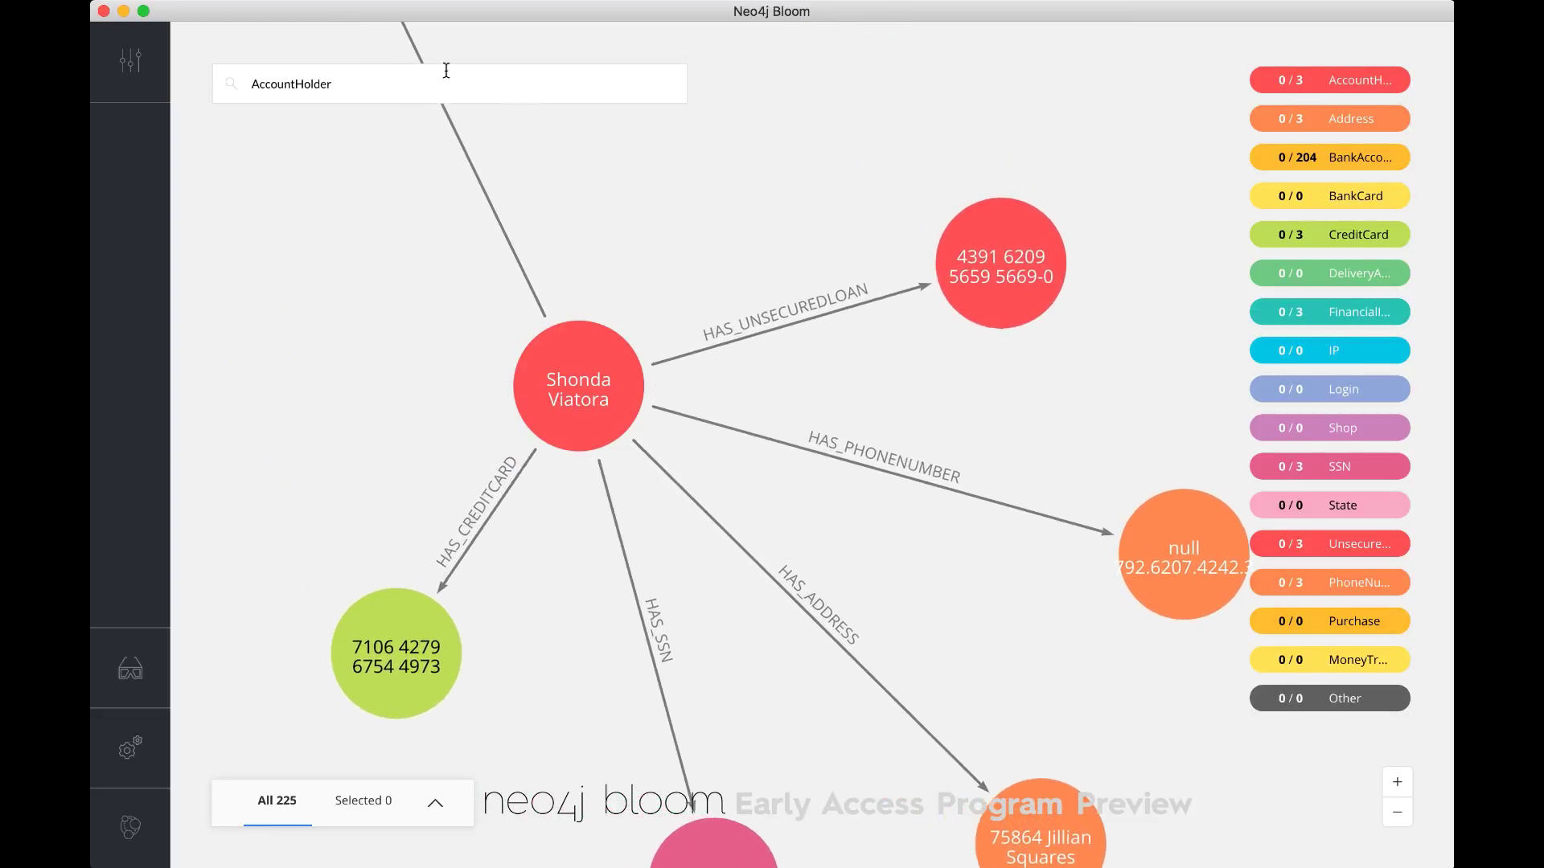
Extend the AccountHolder search with a firstName condition and expand the found holder's six neighbours.
left_click(354, 81)
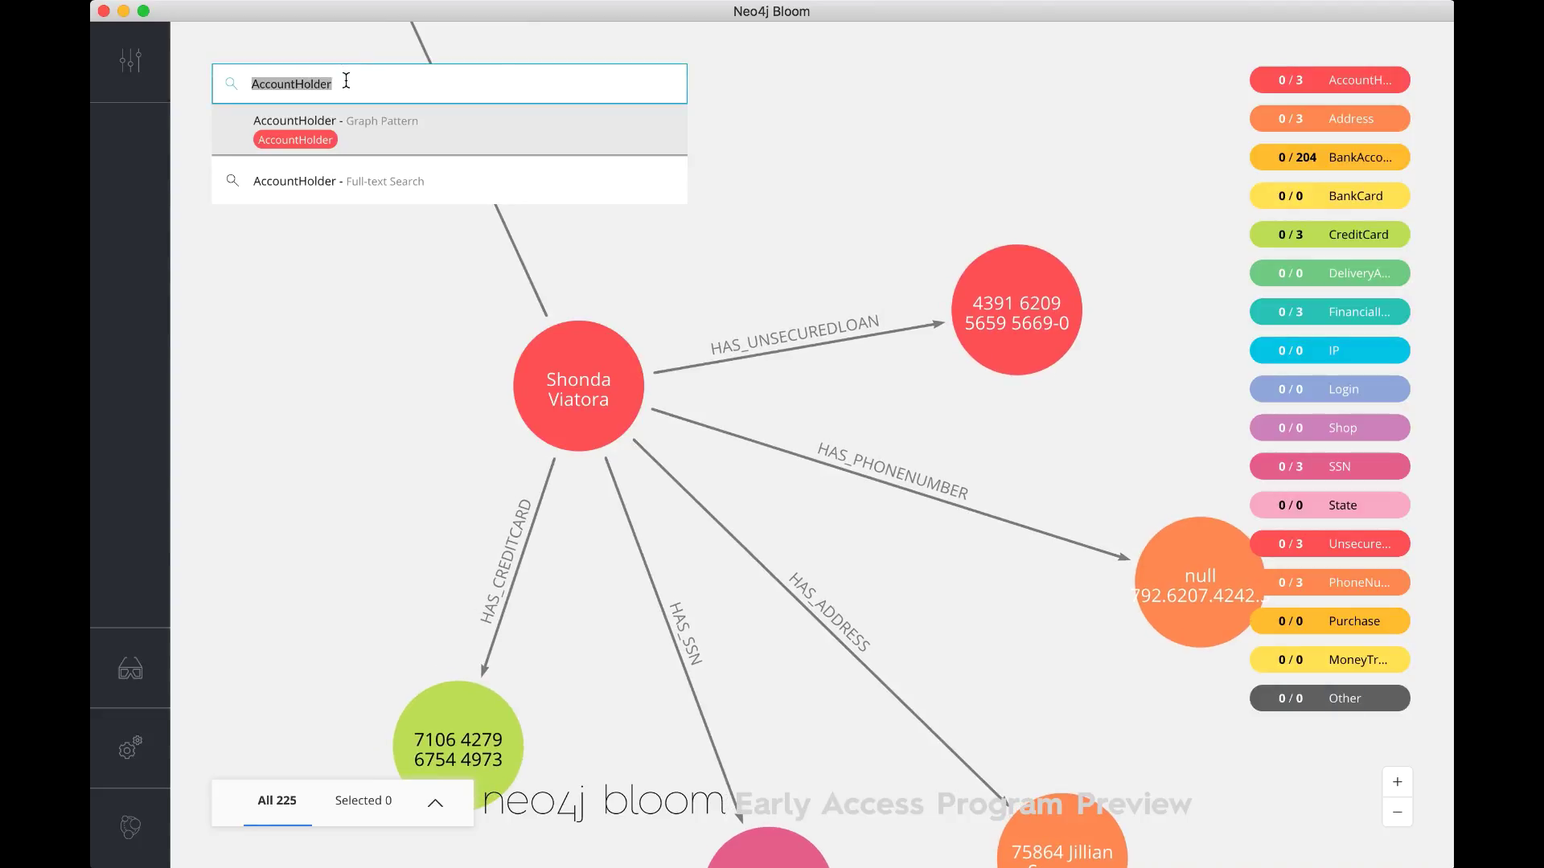
key("Right")
type("withn")
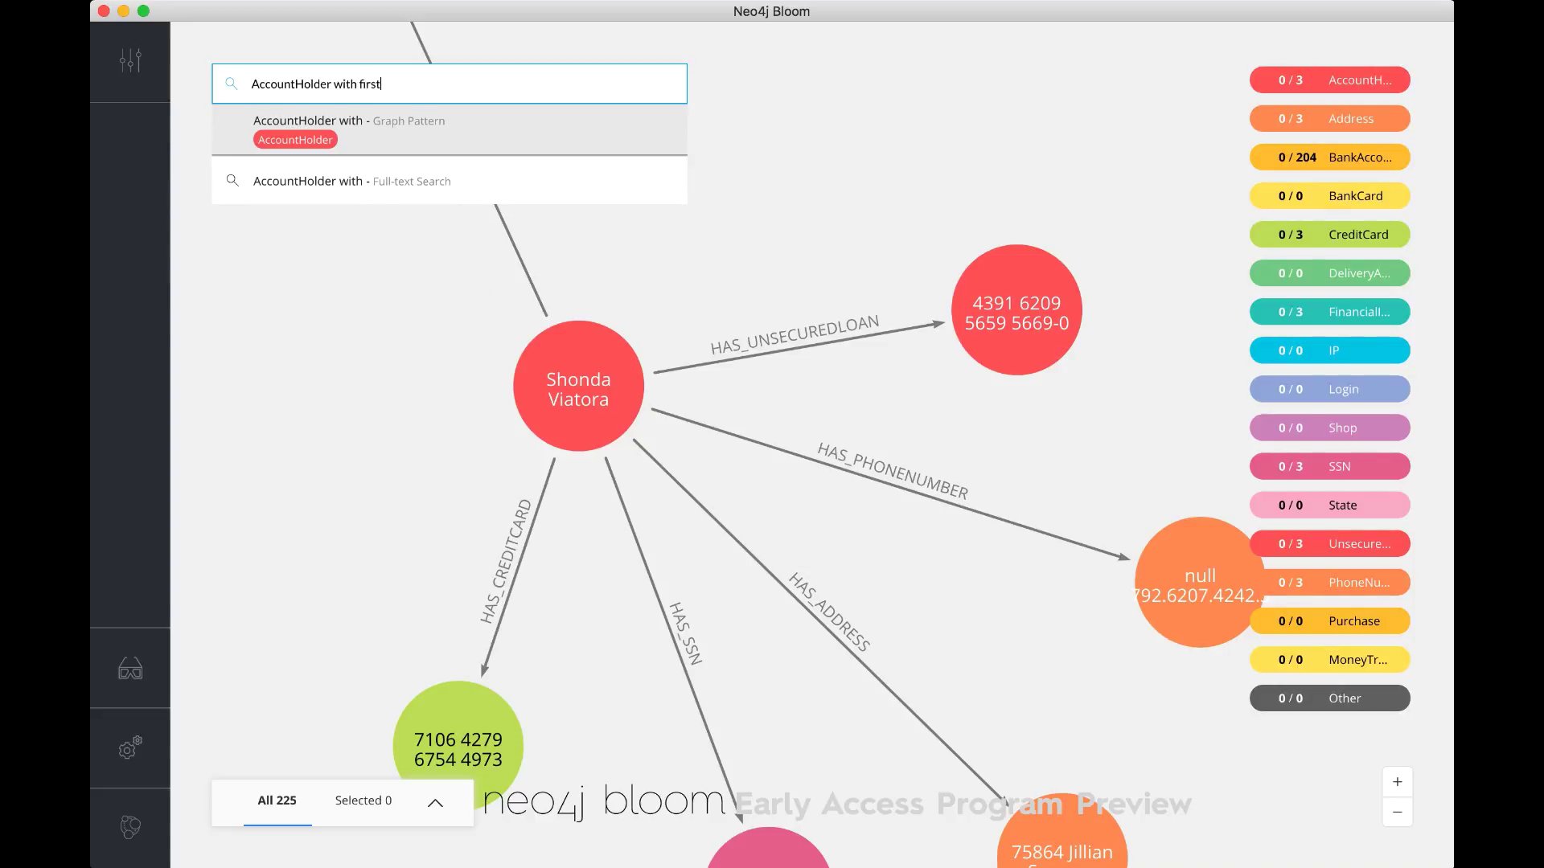
type("firstName Dirk")
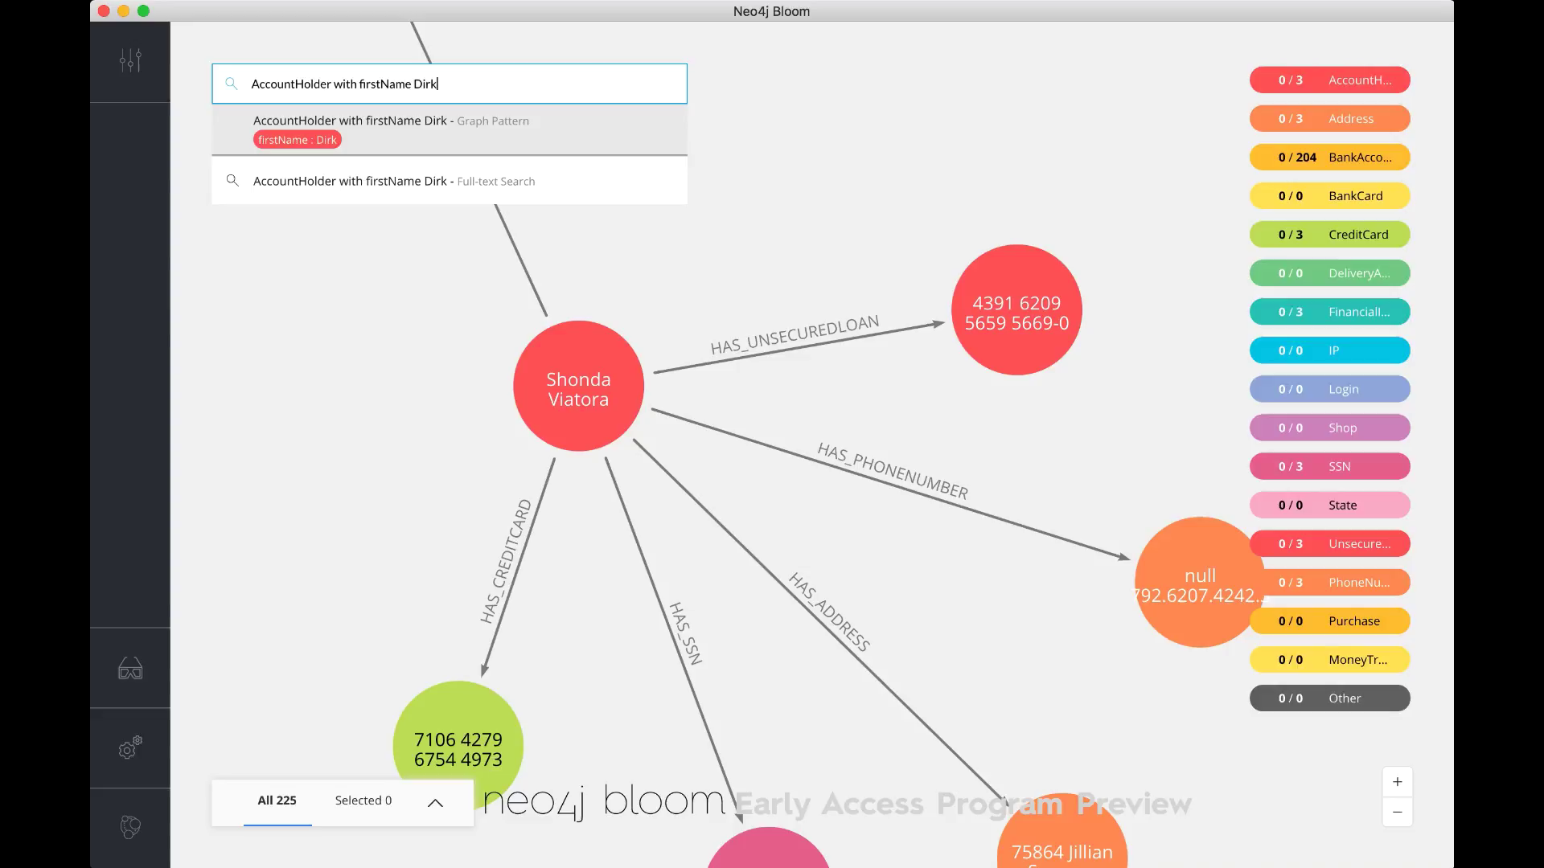
key("Return")
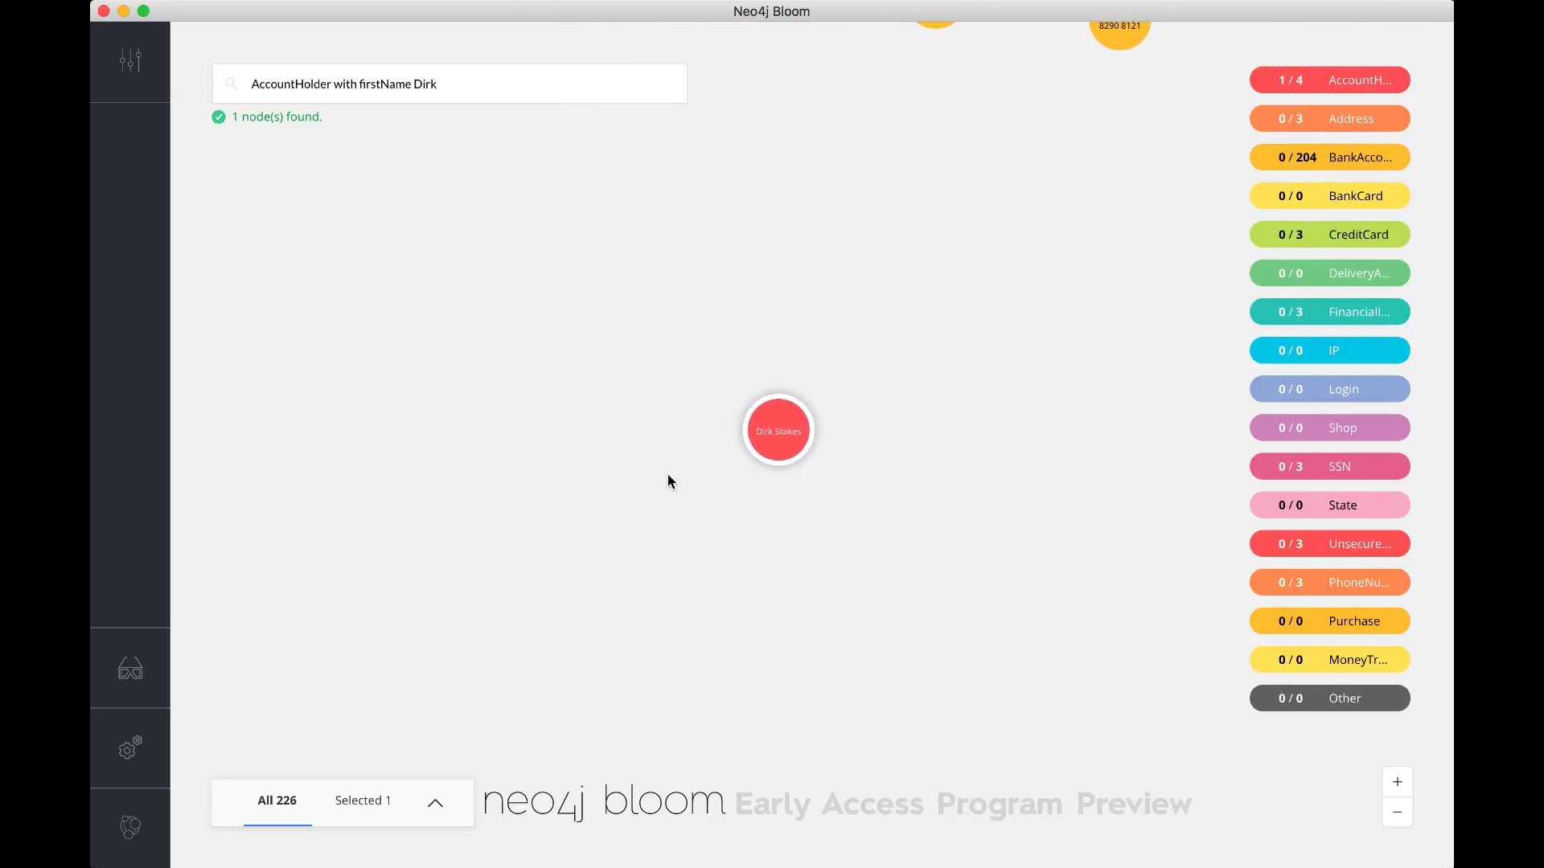
key("super+e")
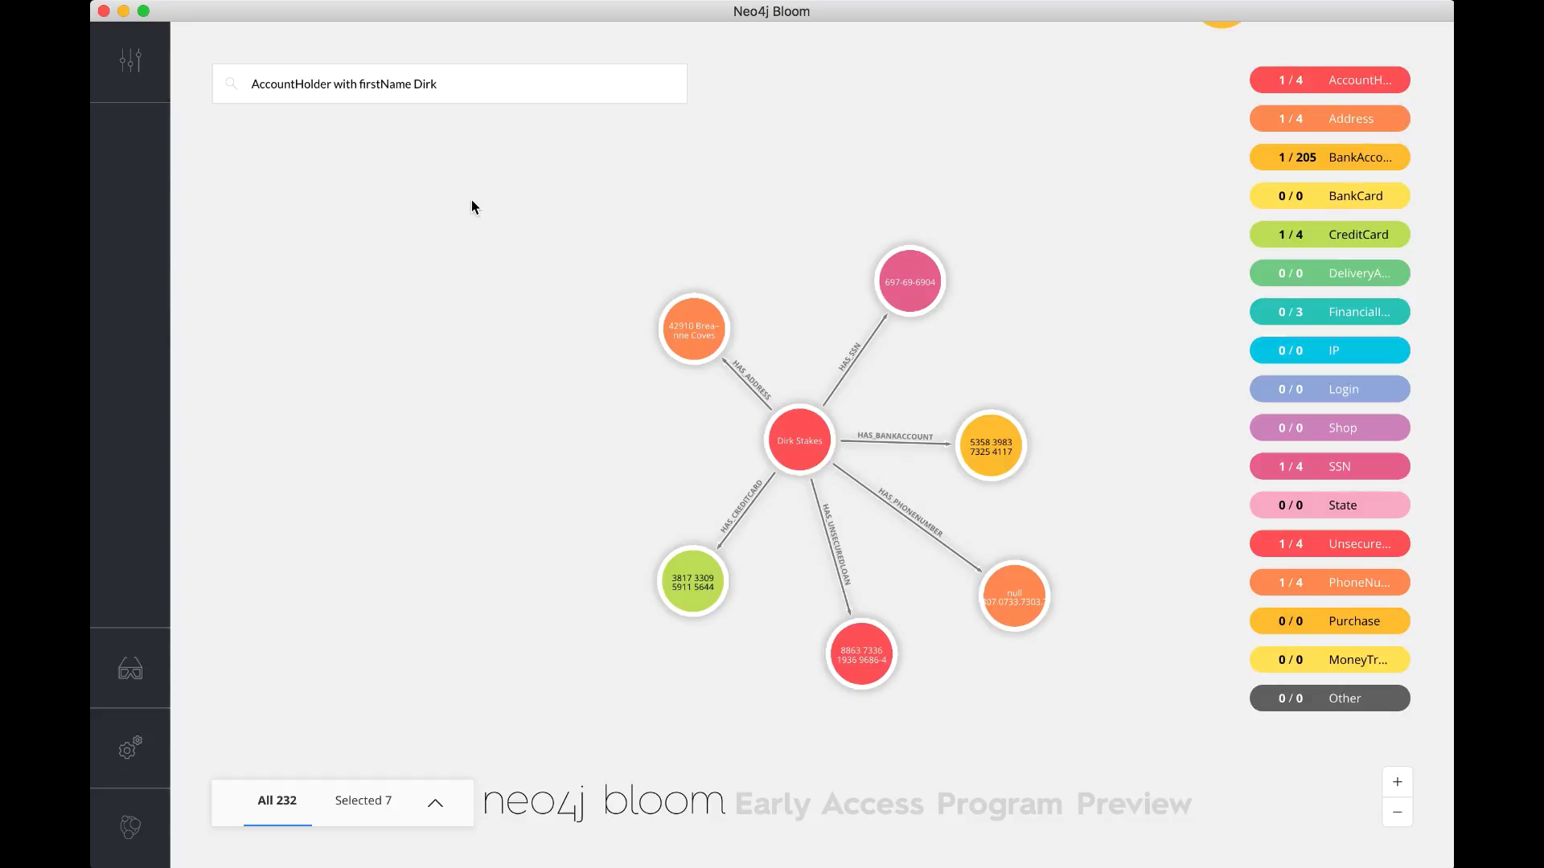
Delete the firstName condition and rerun the AccountHolder search, adding all 5018 holders back.
left_click(337, 85)
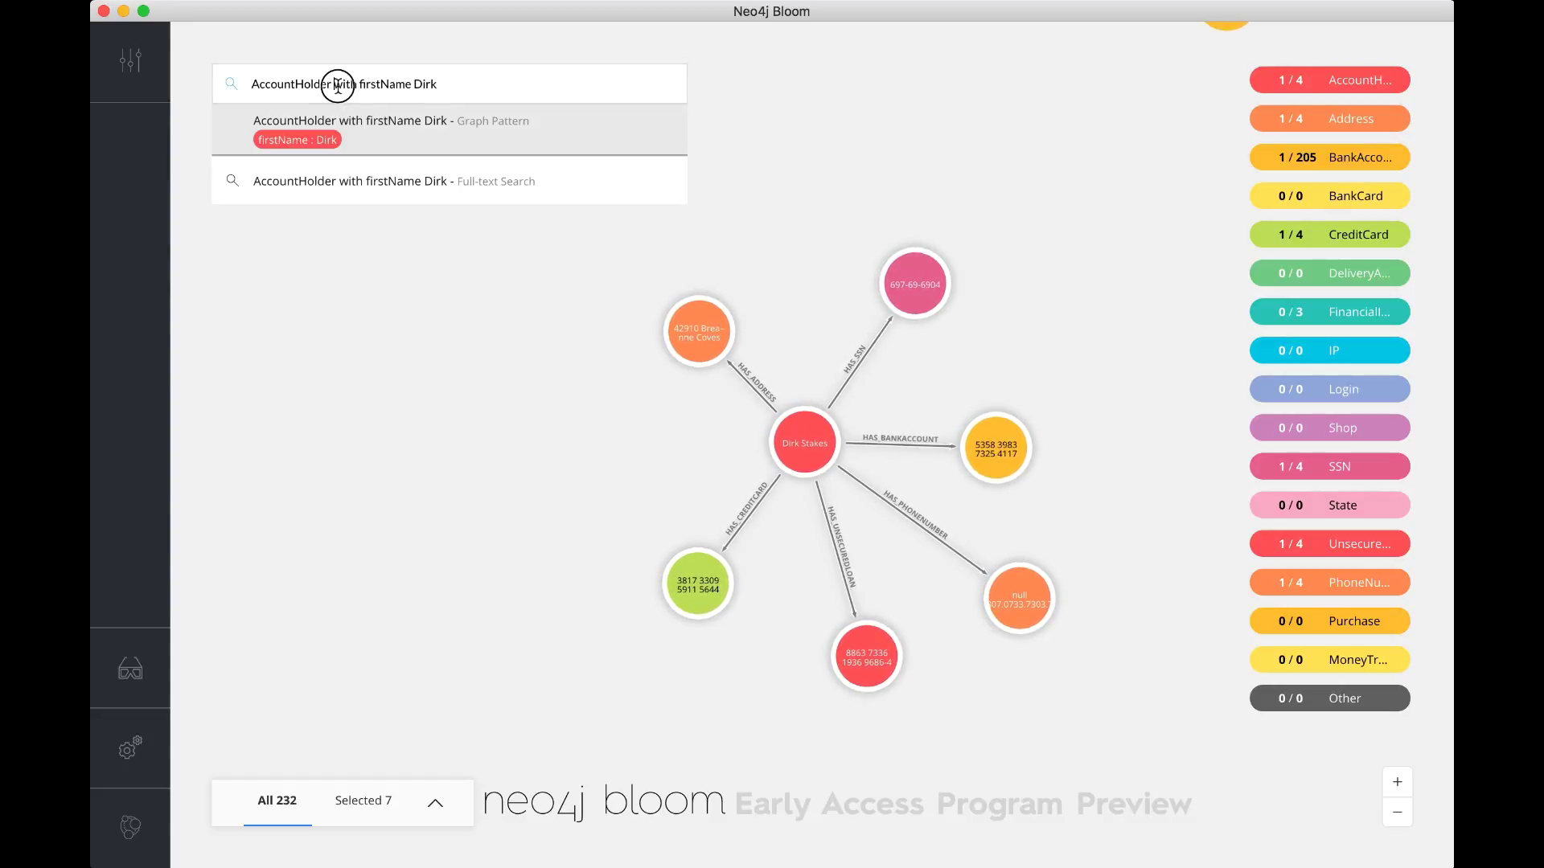
left_click_drag(333, 84, 438, 85)
key("BackSpace")
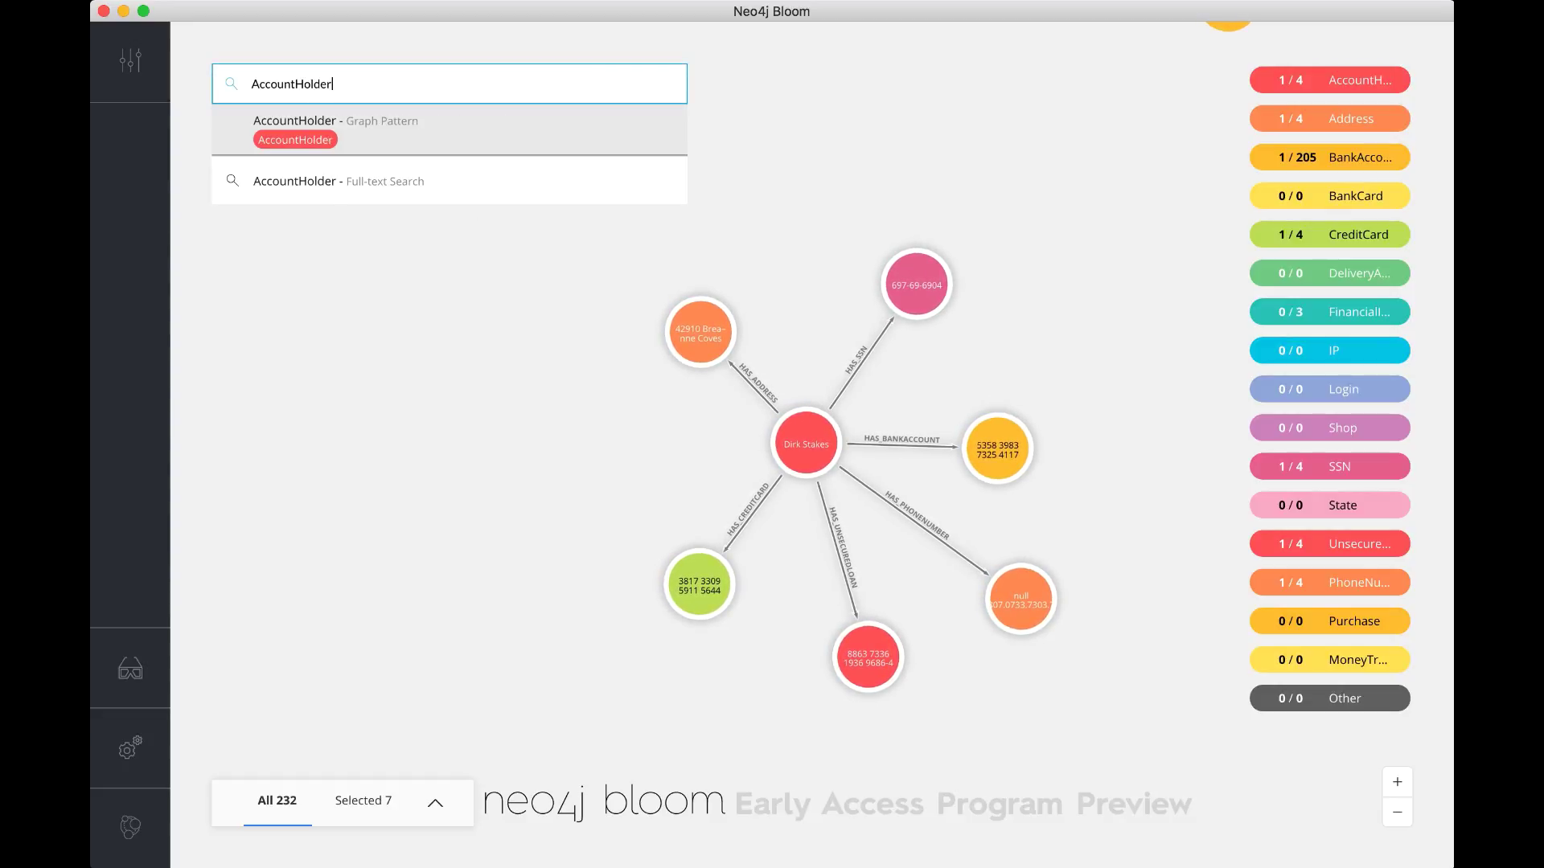
key("Return")
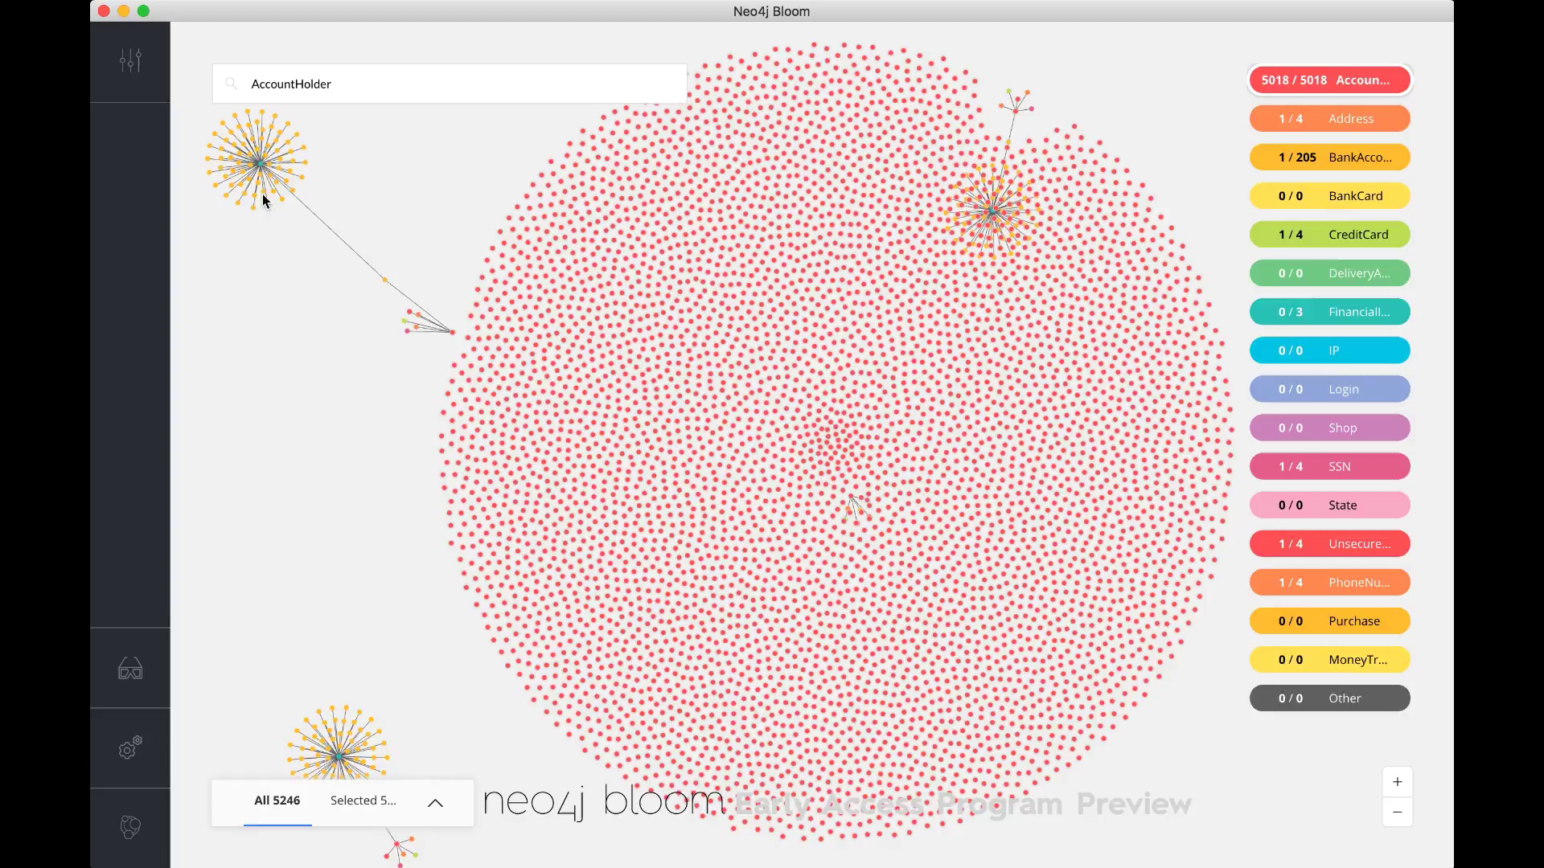
Assign AccountHolder the person-head icon found by an icon search for 'person'.
left_click(130, 61)
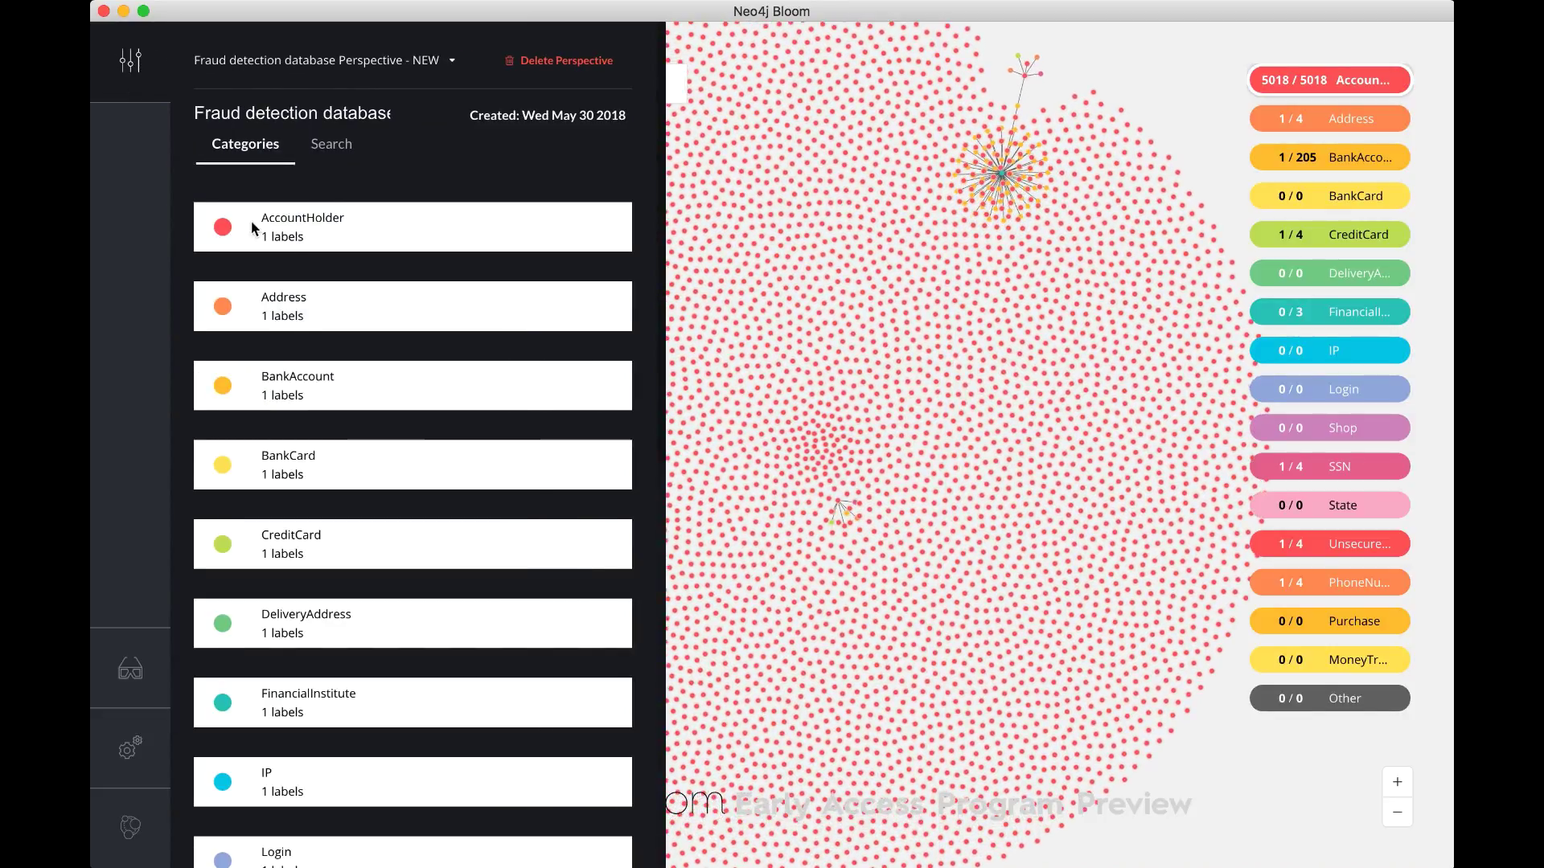
left_click(227, 234)
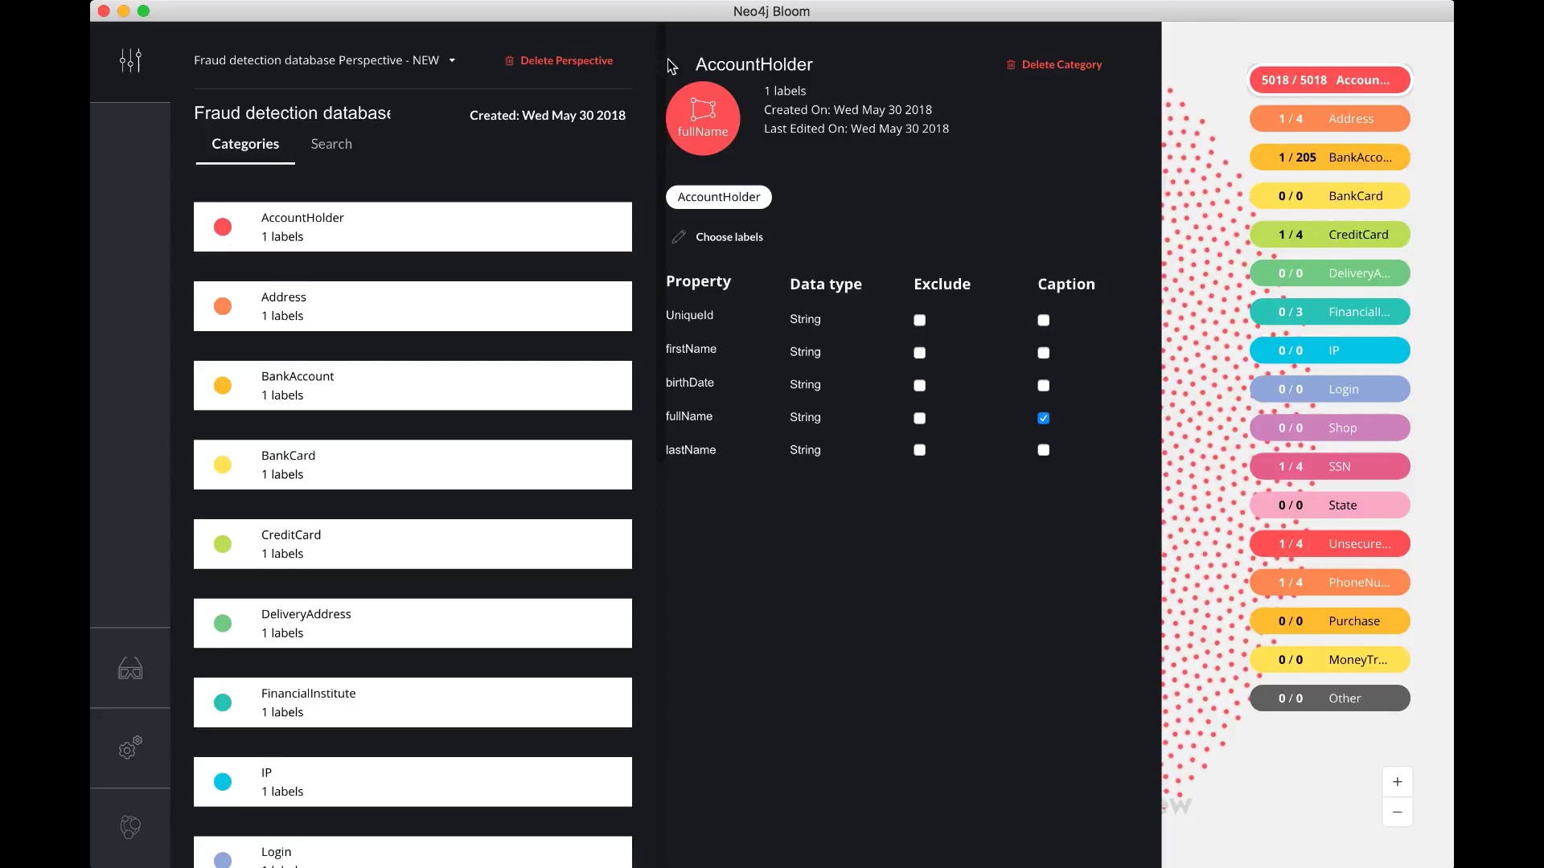
left_click(704, 119)
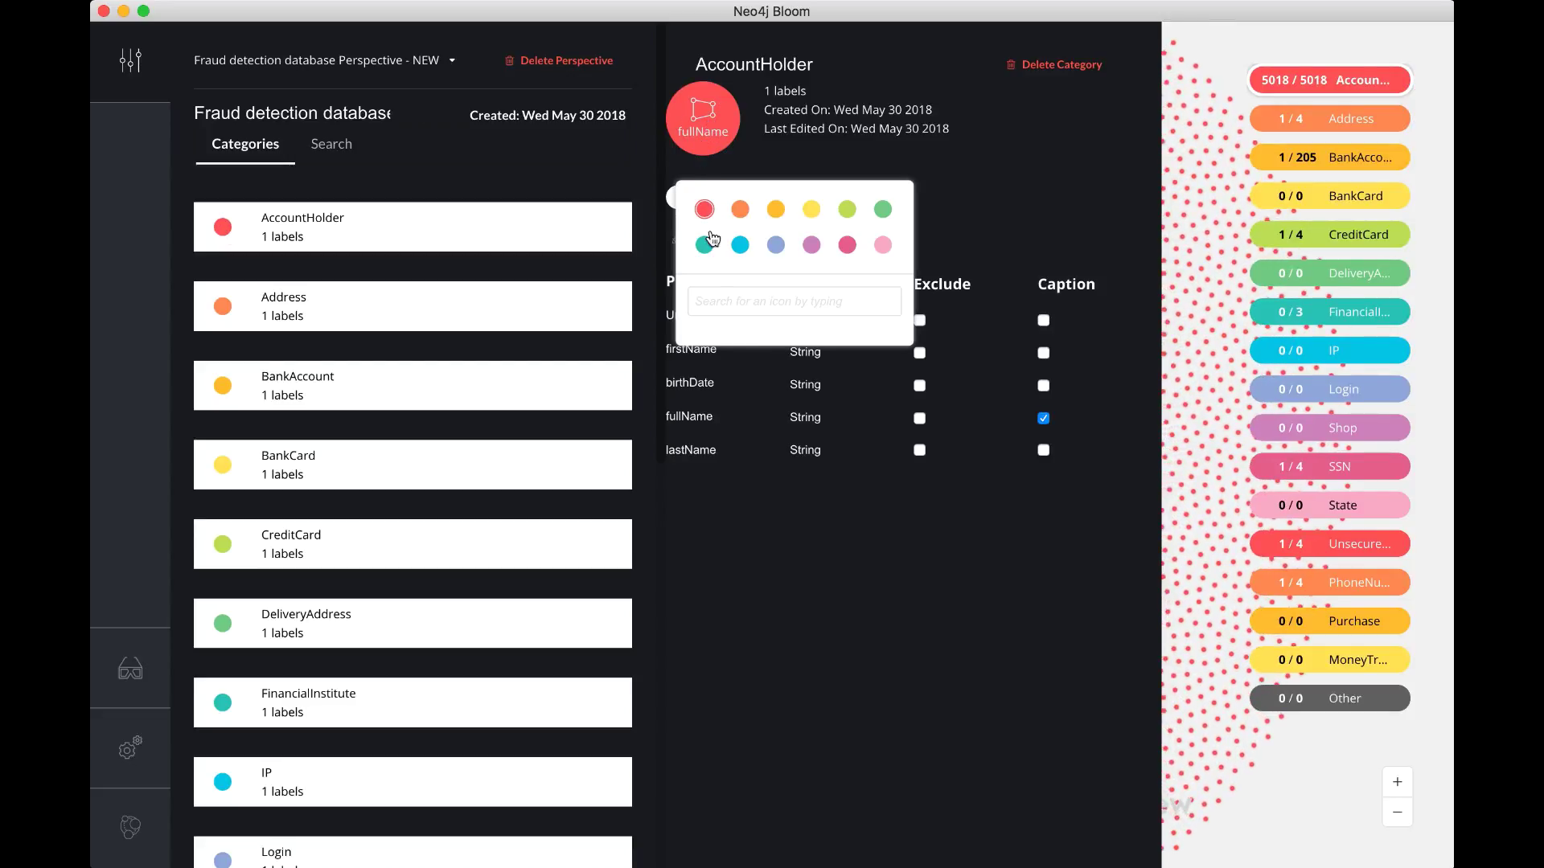
left_click(713, 303)
type("person")
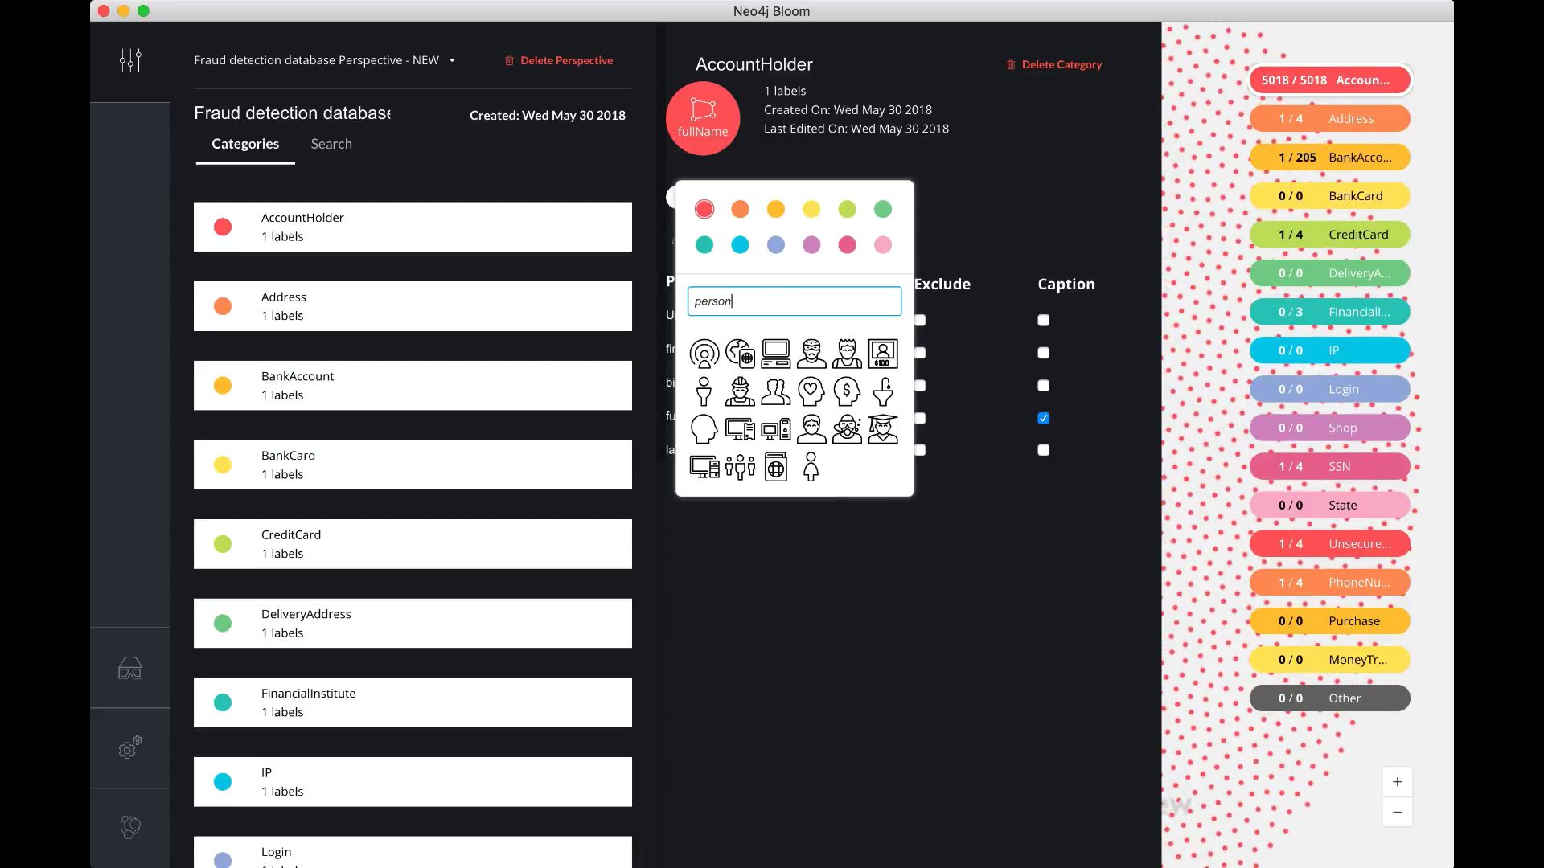
left_click(707, 430)
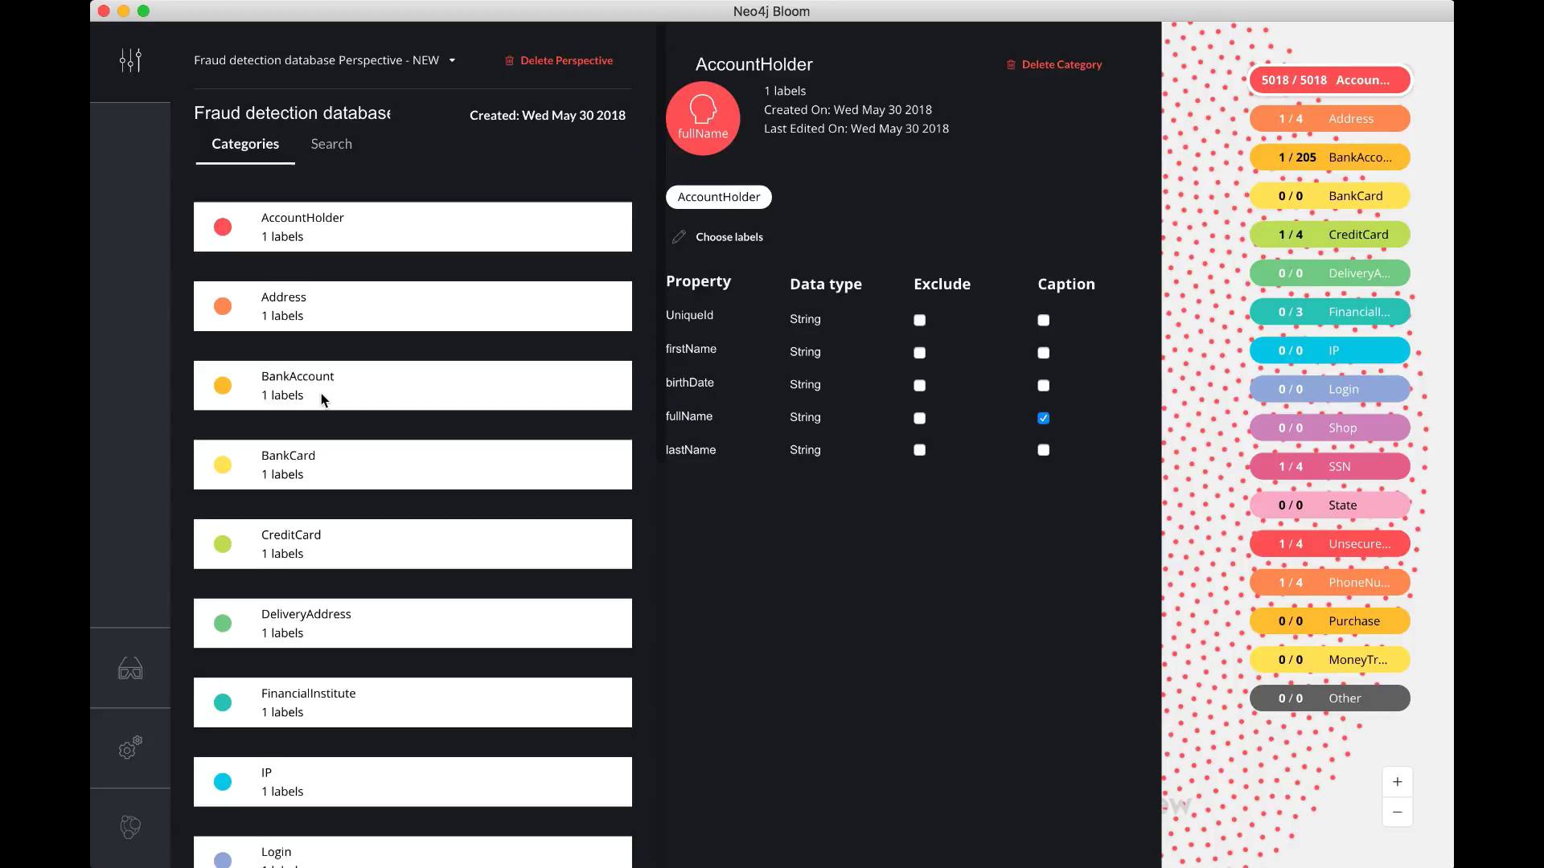
Give the BankAccount category a banknote icon found by searching 'bank'.
left_click(223, 391)
left_click(703, 108)
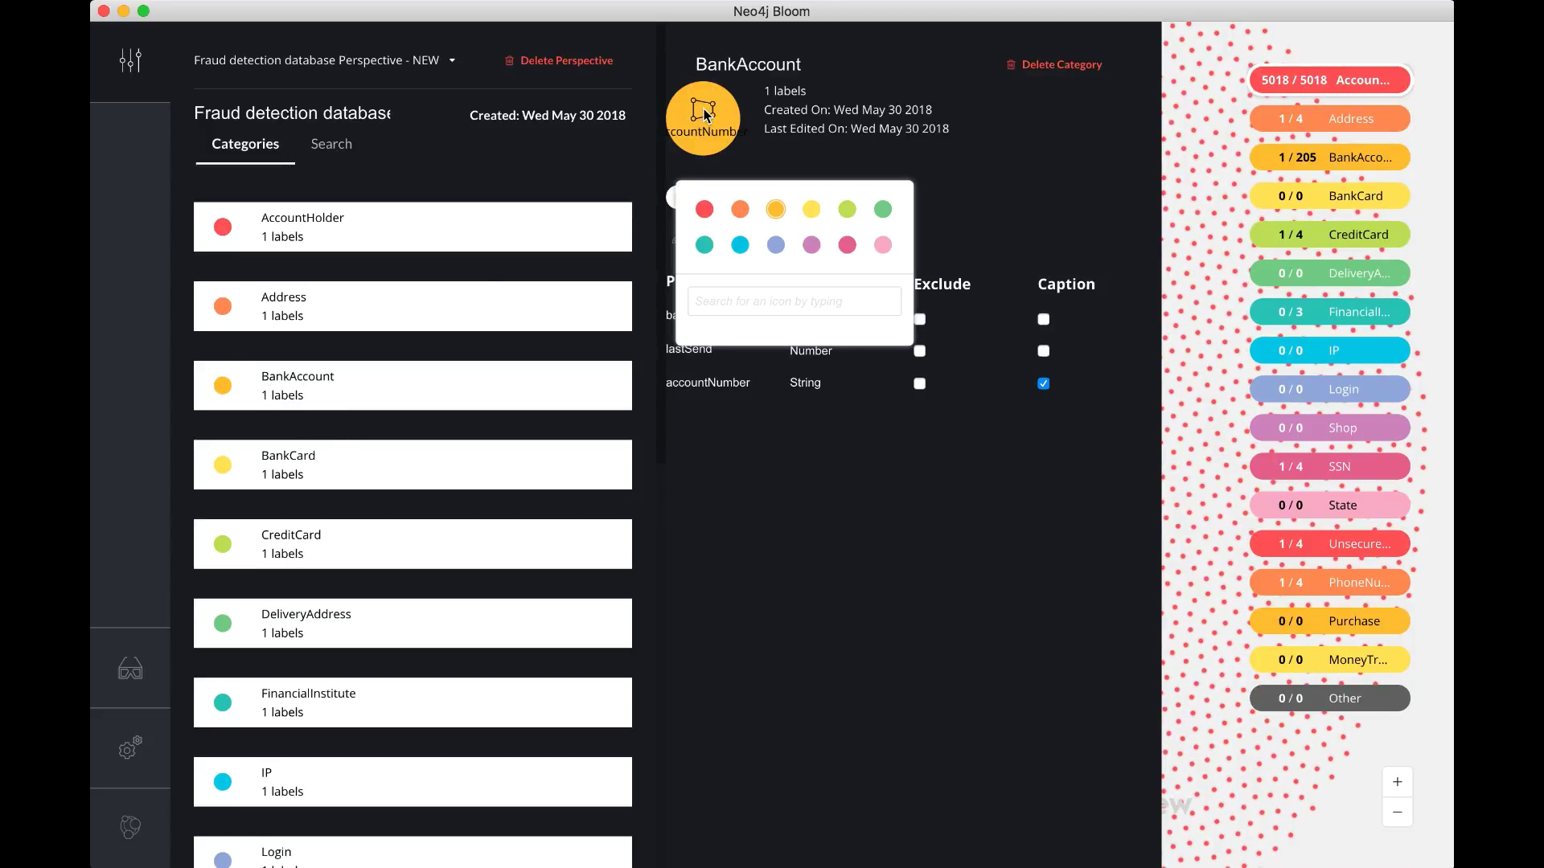
left_click(728, 304)
type("bank")
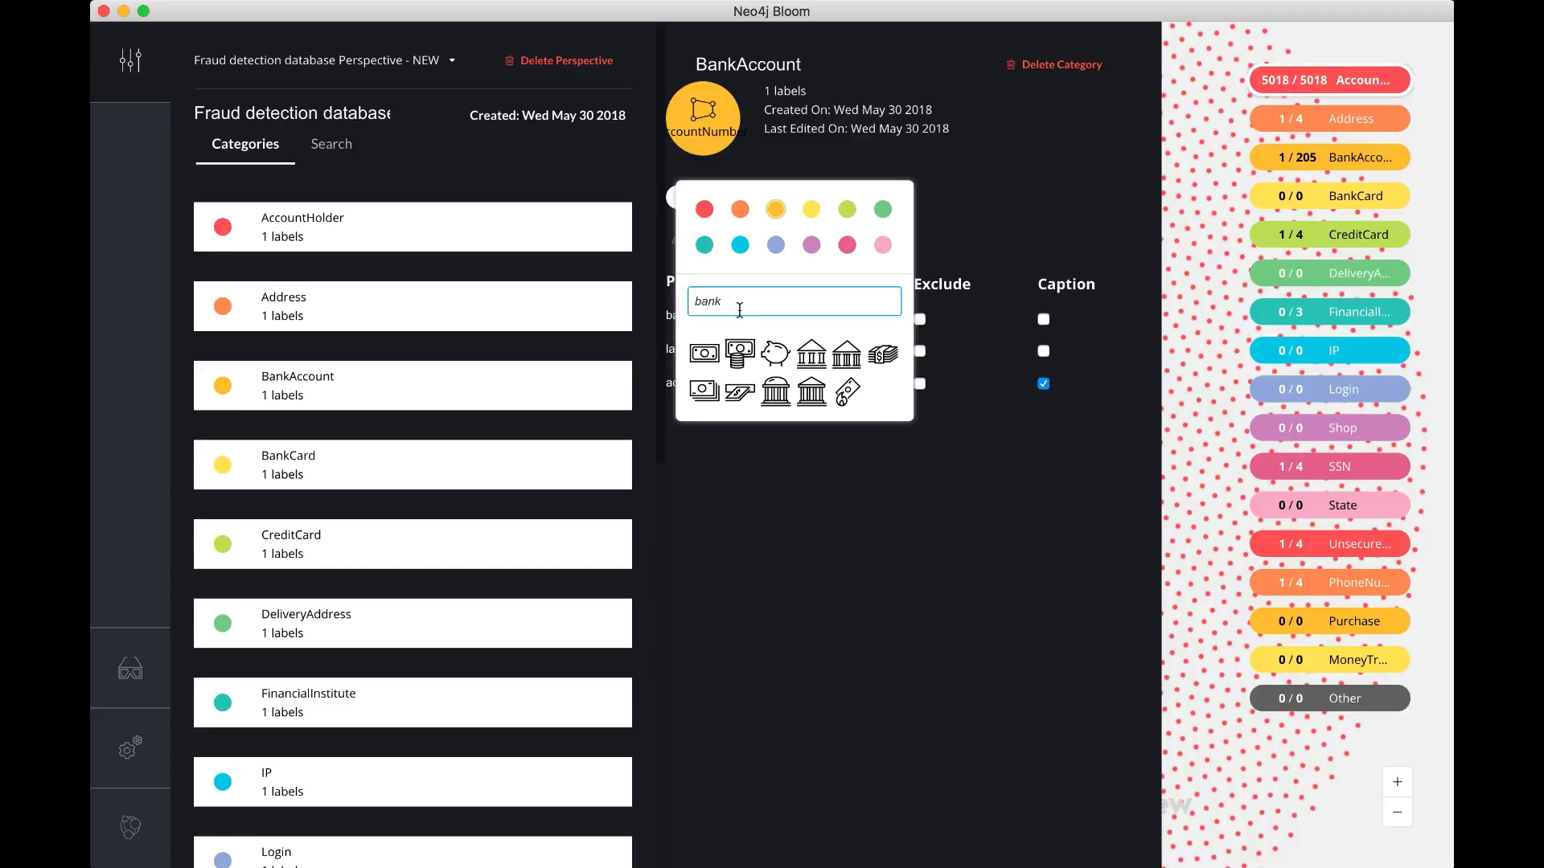
left_click(702, 394)
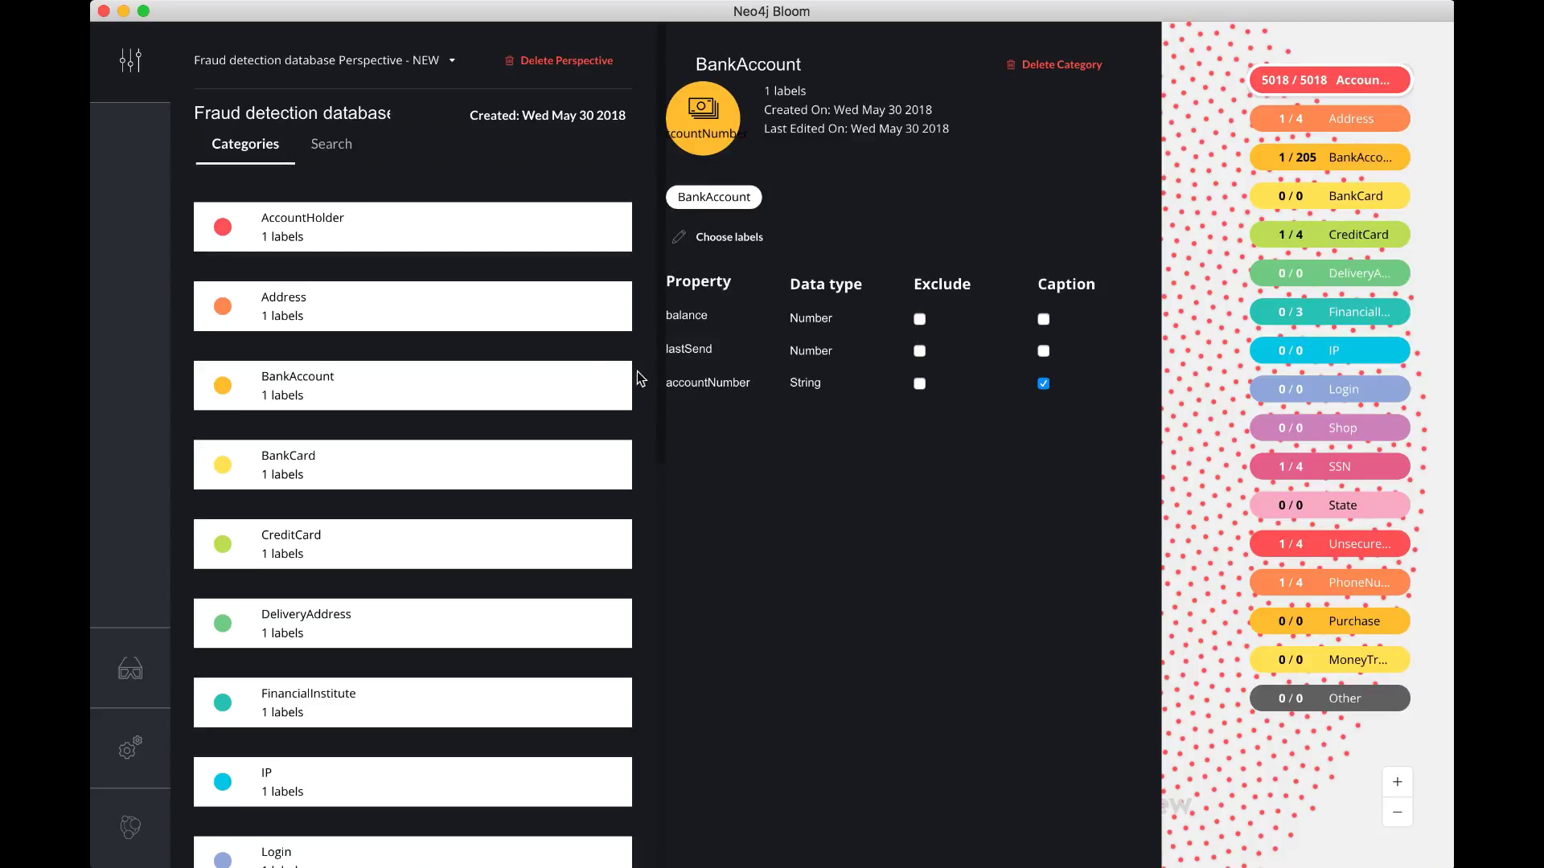
Give the BankCard category a credit-card icon found by searching 'card'.
left_click(226, 465)
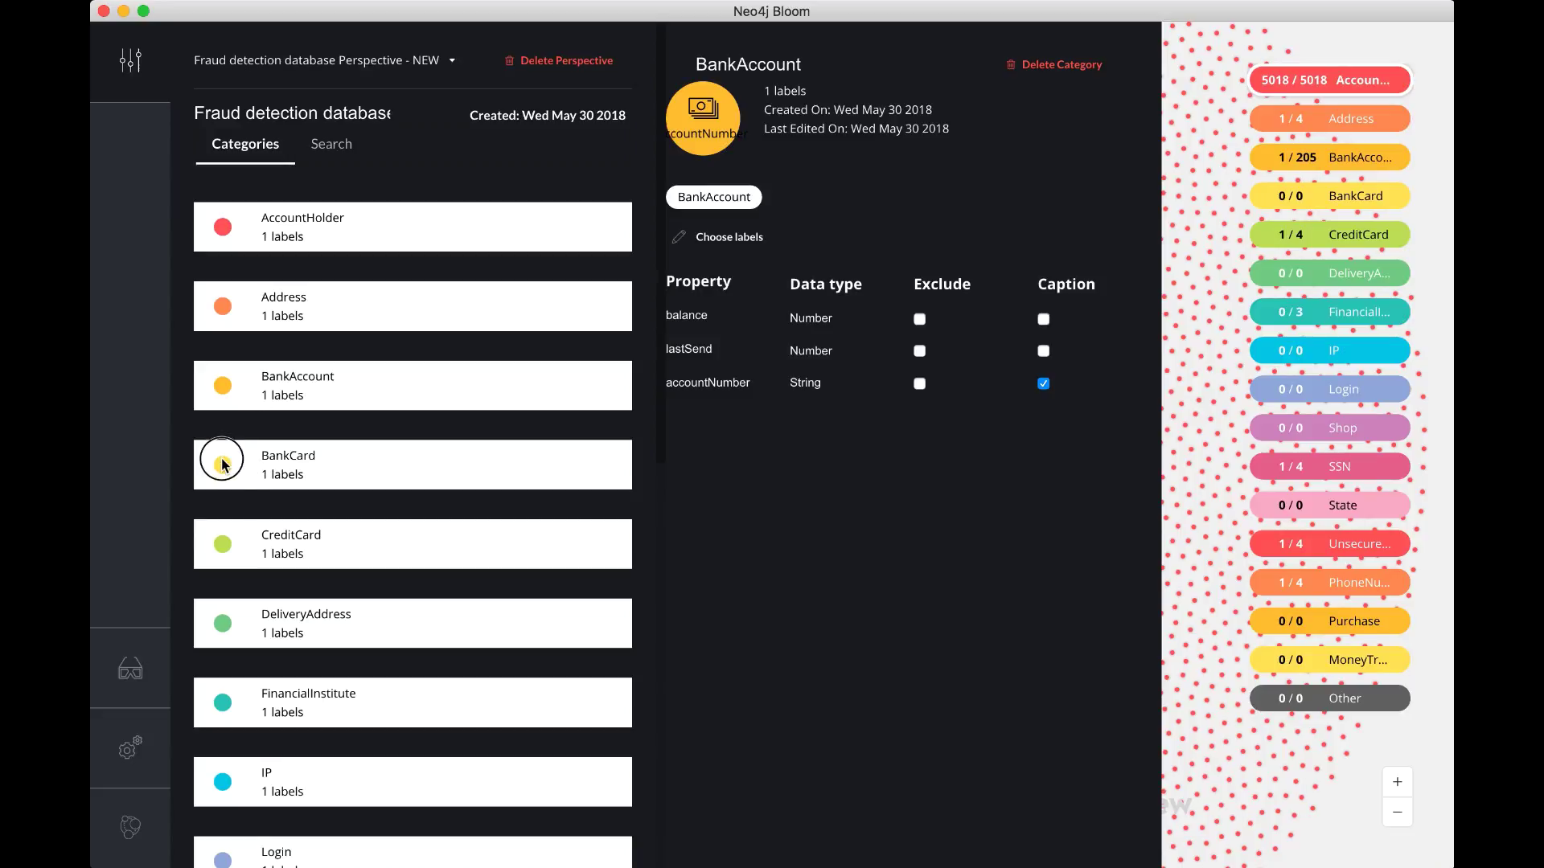
left_click(711, 116)
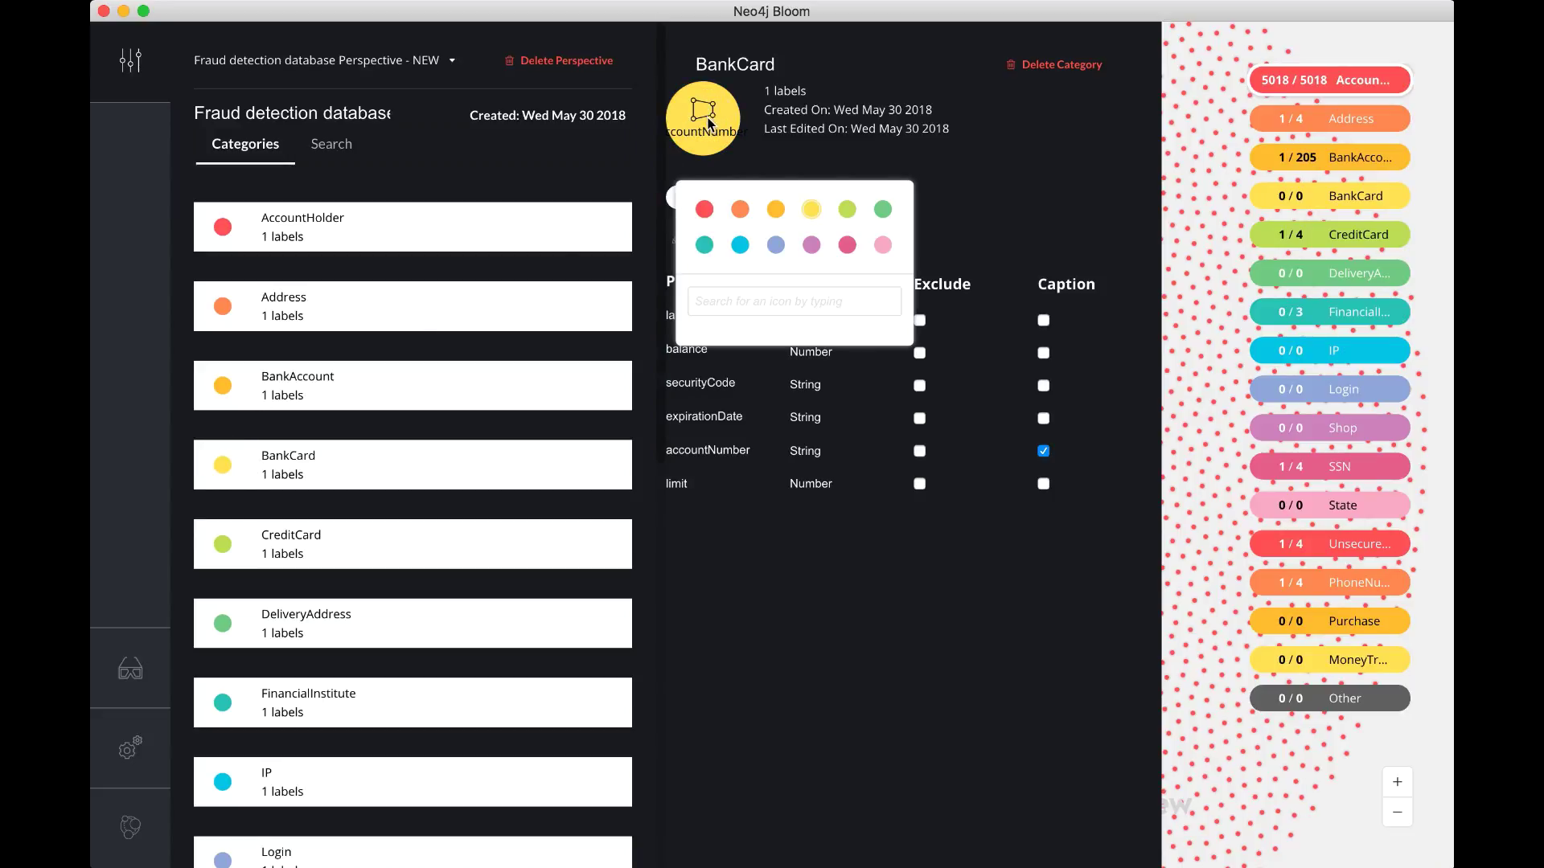
left_click(730, 299)
type("card")
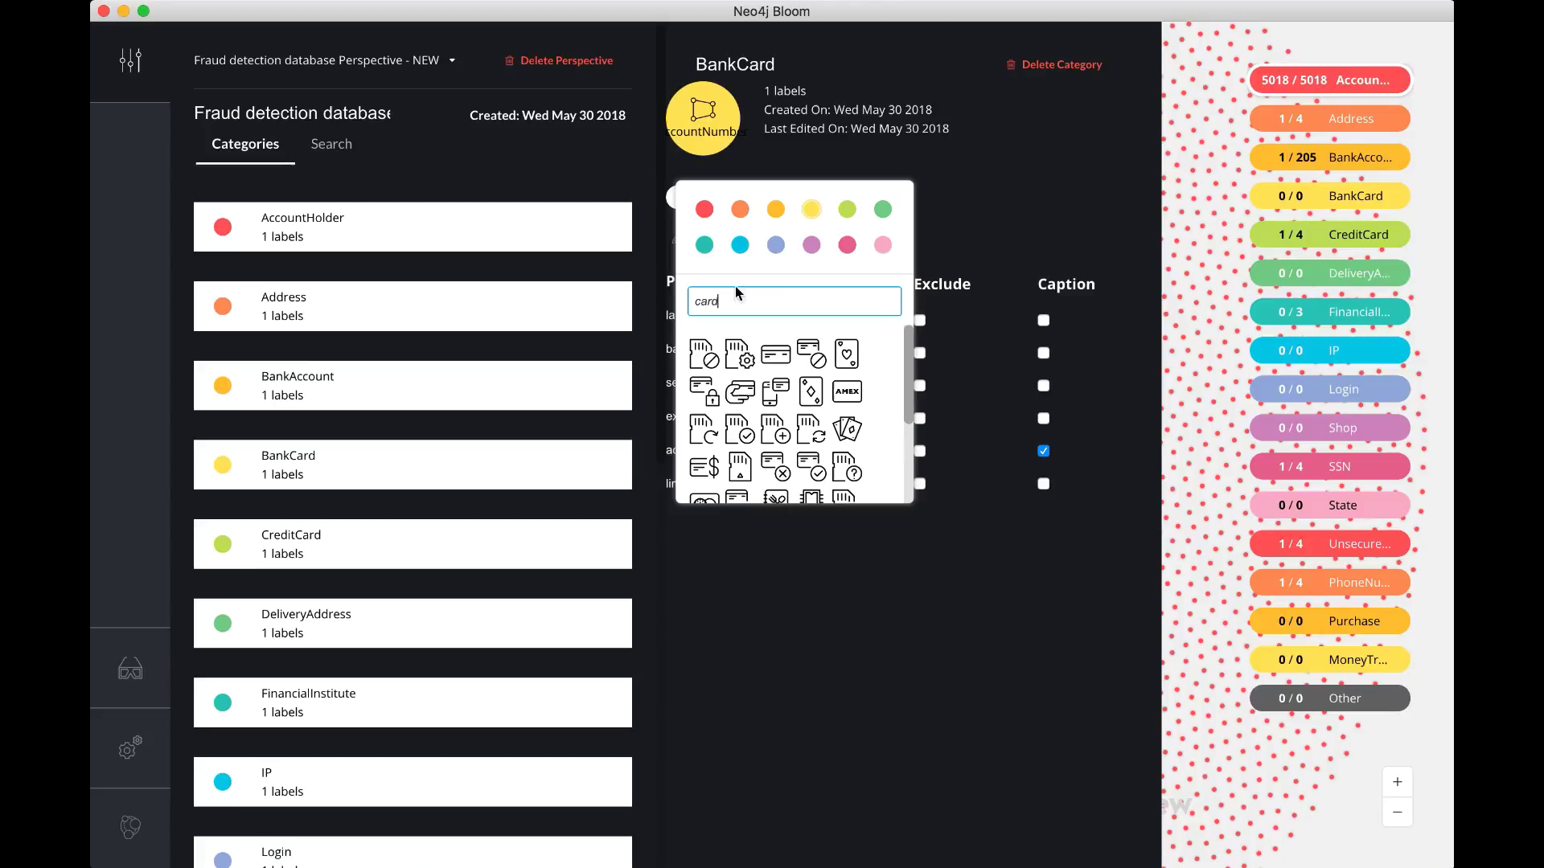
left_click(788, 362)
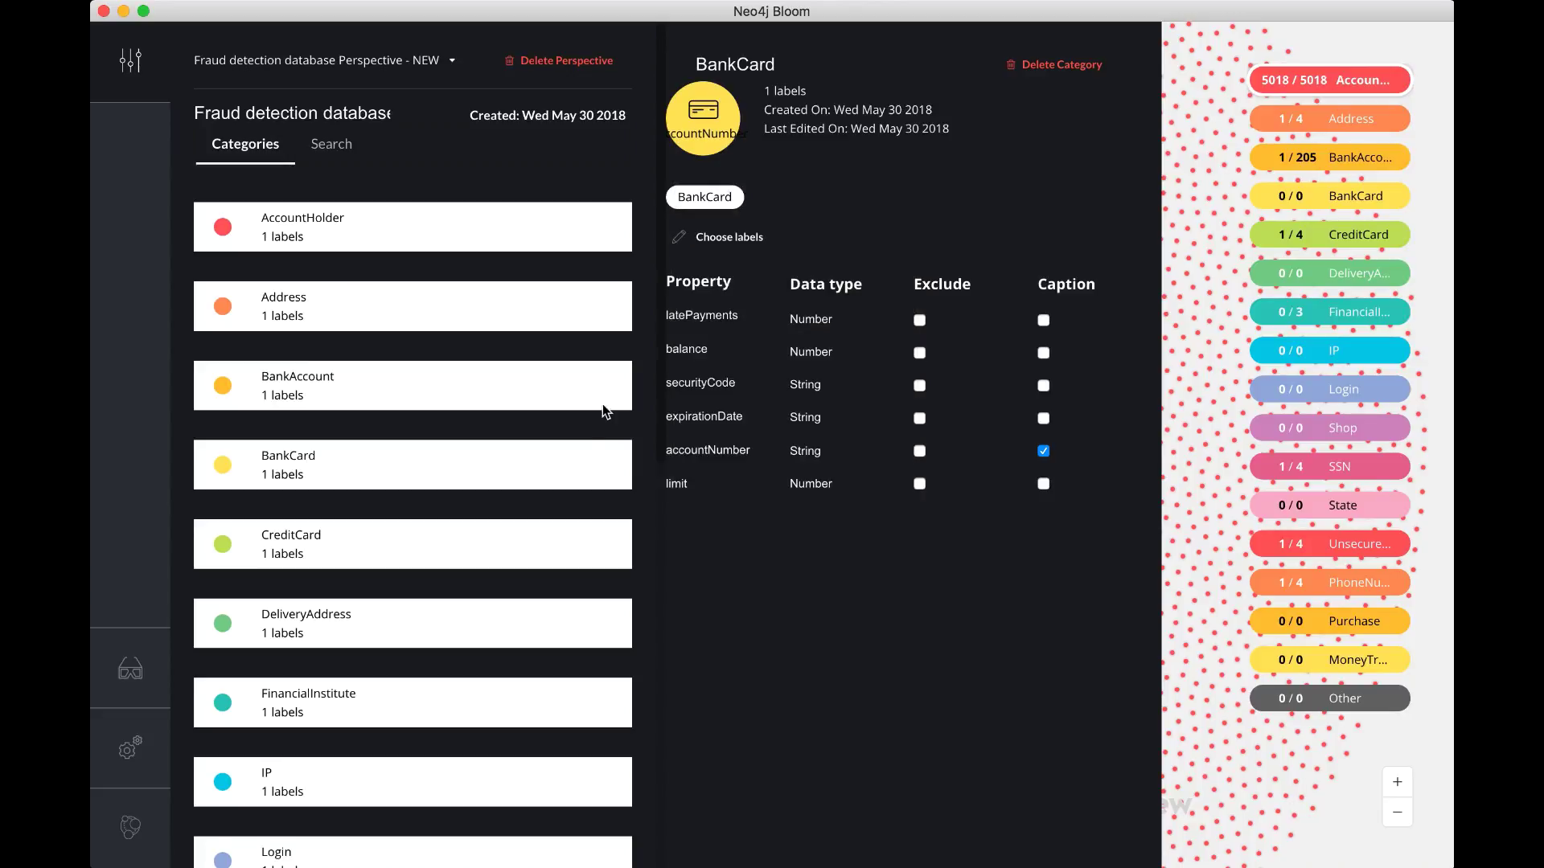
Set the CreditCard category's icon to the AMEX card, found by searching 'ca'.
left_click(229, 543)
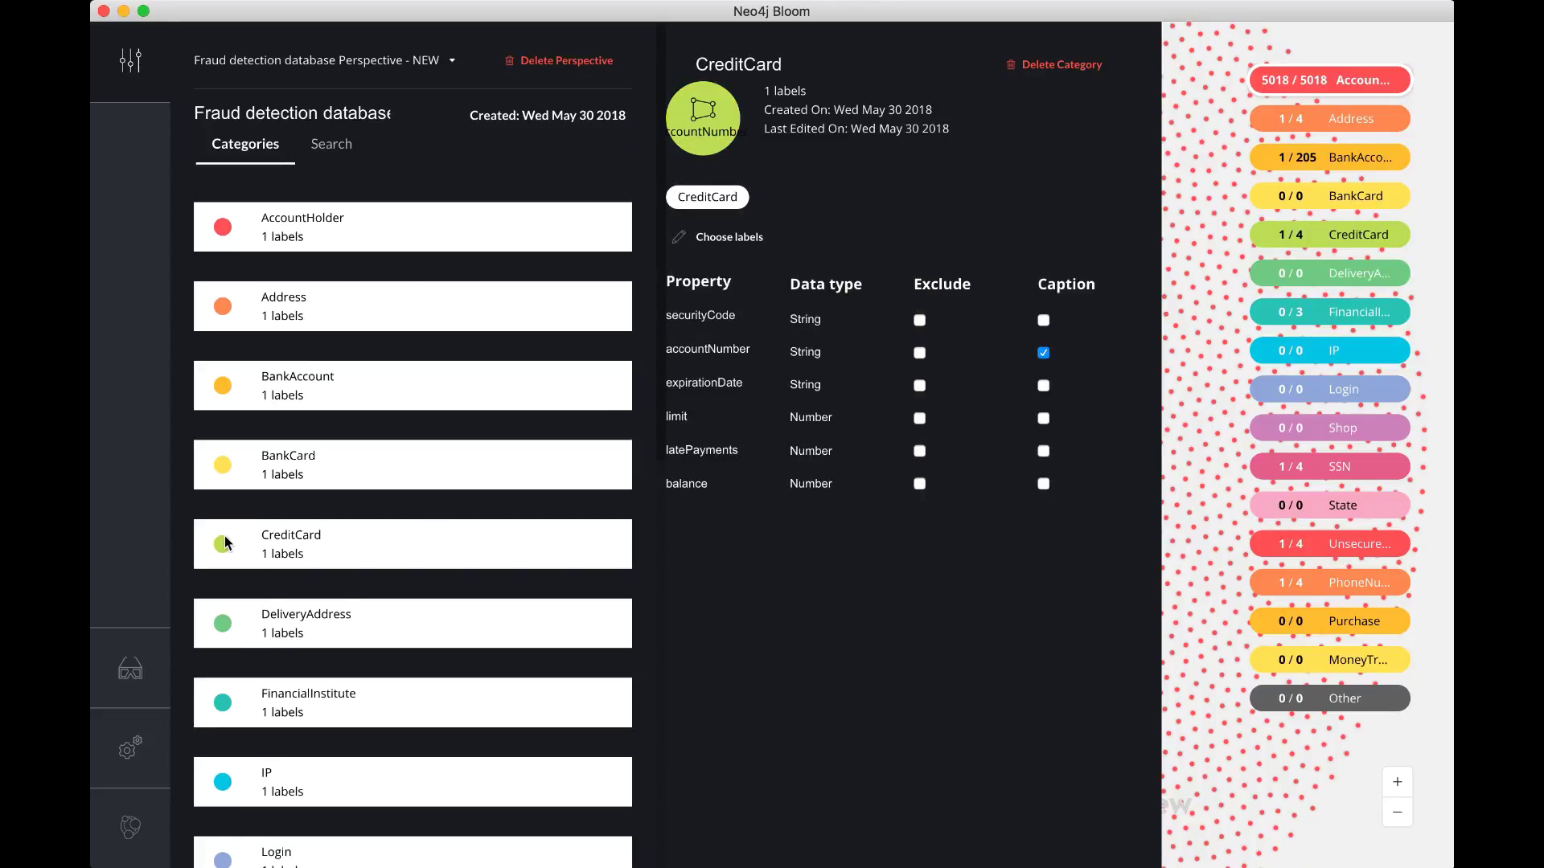
left_click(706, 117)
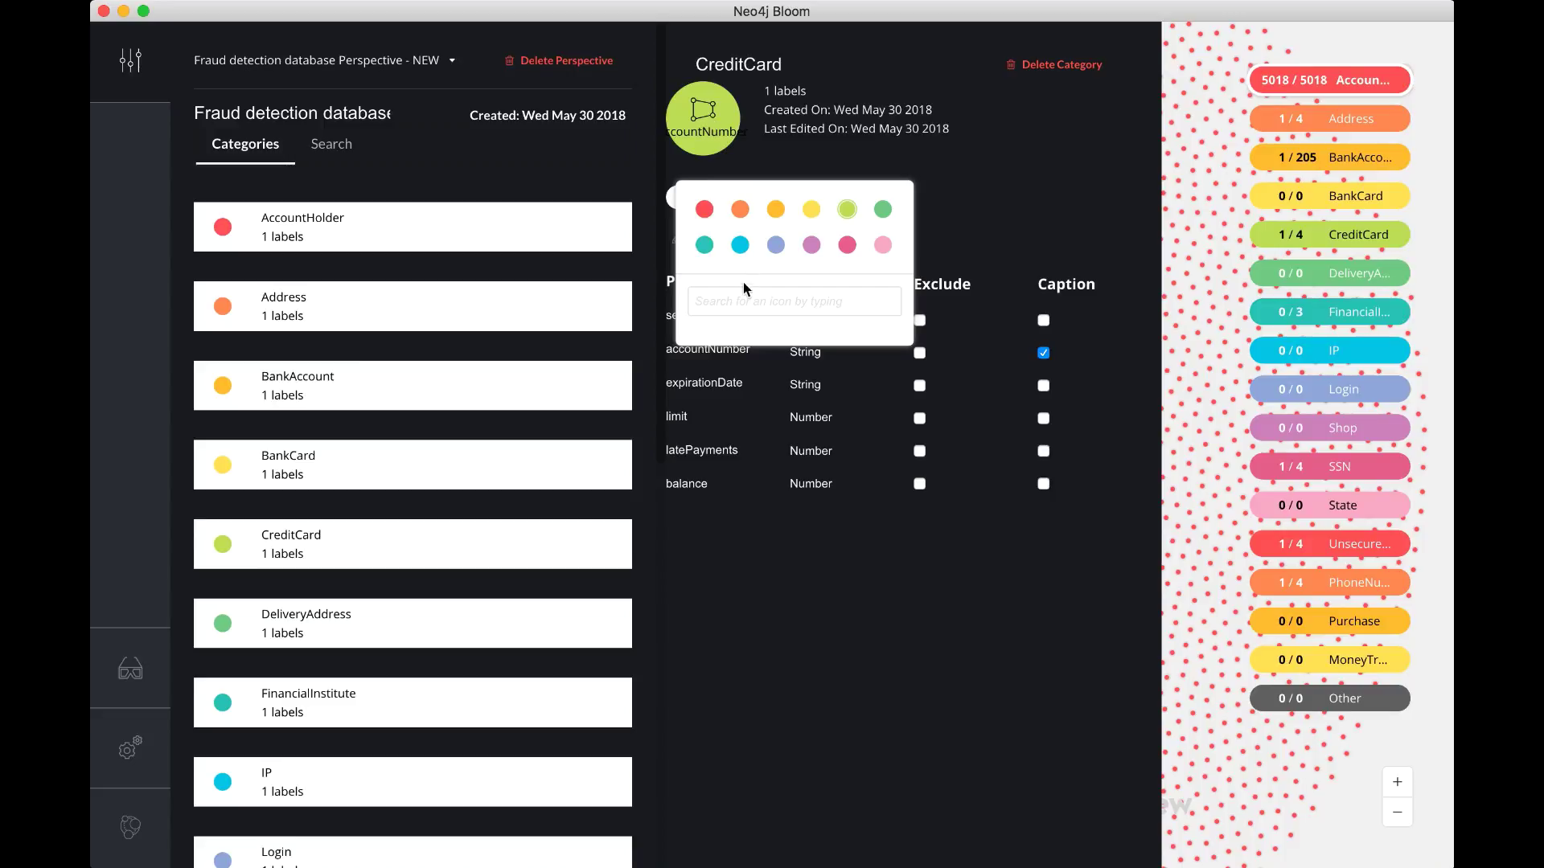
left_click(732, 300)
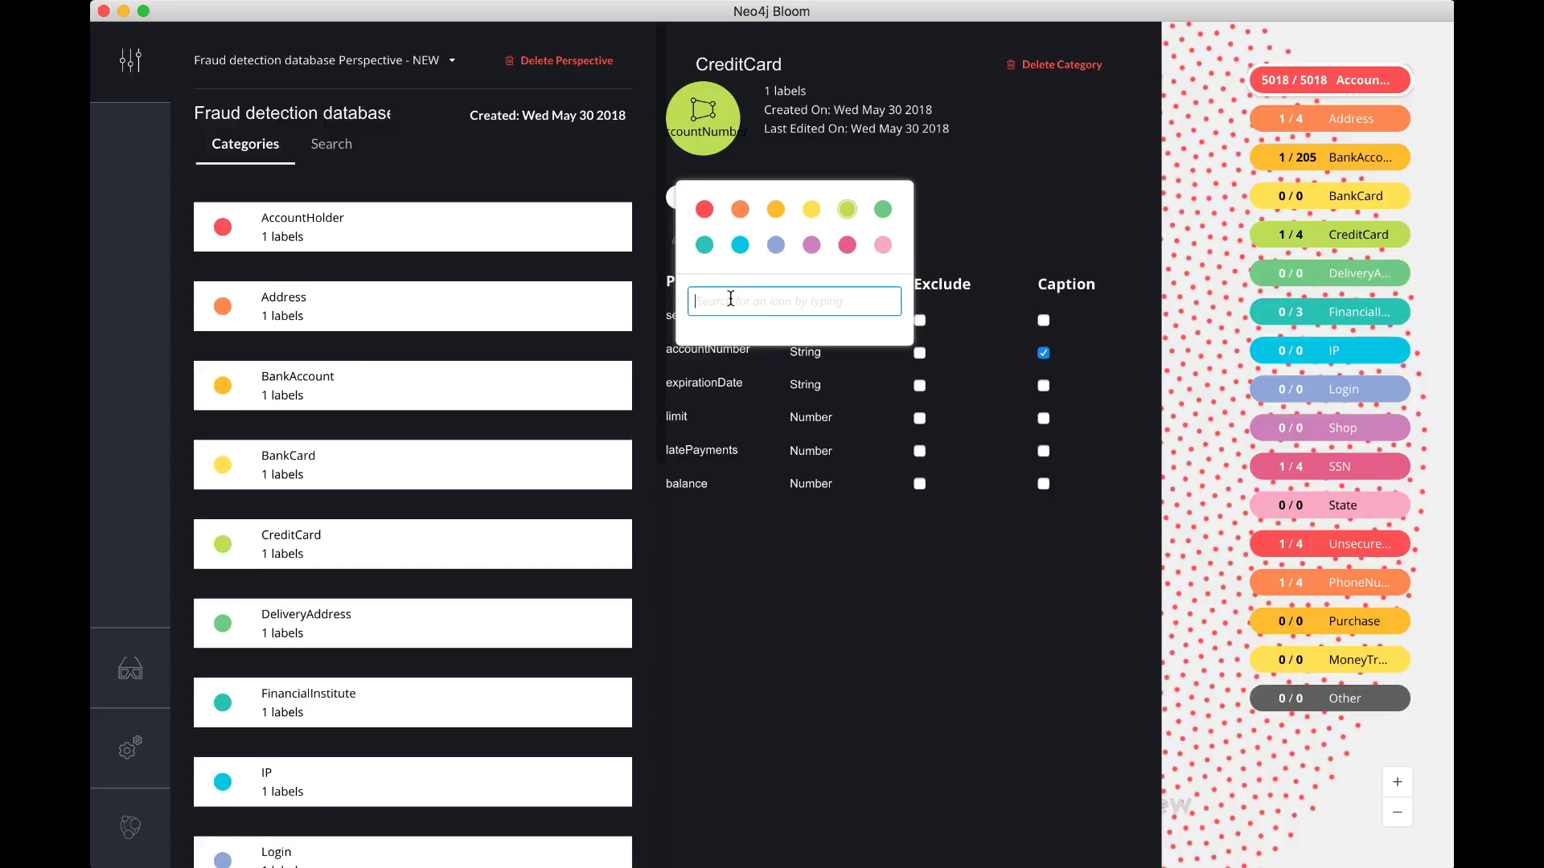
type("card")
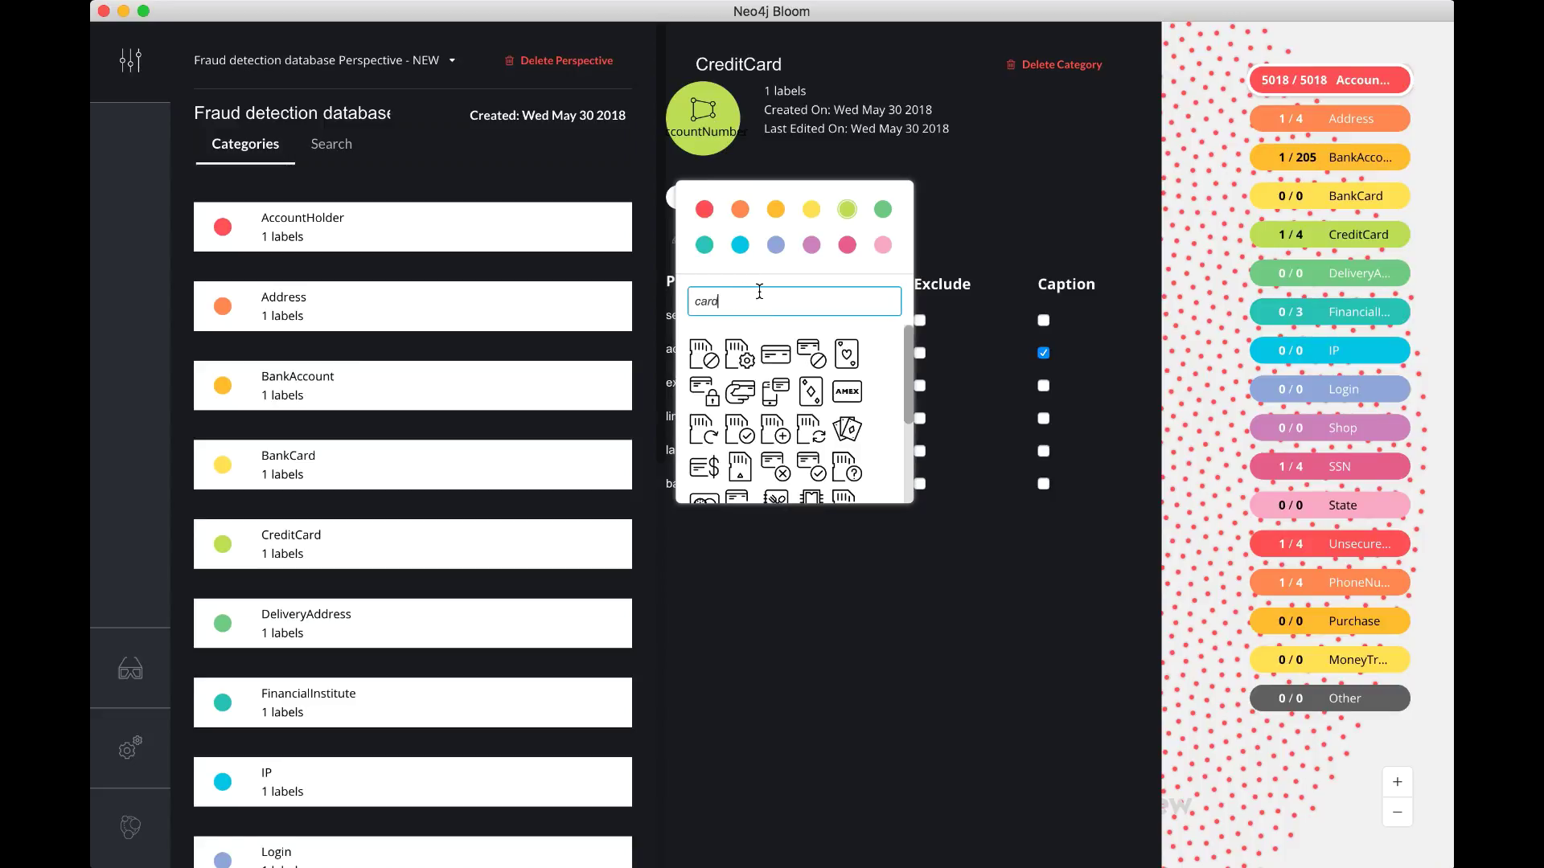
left_click(849, 392)
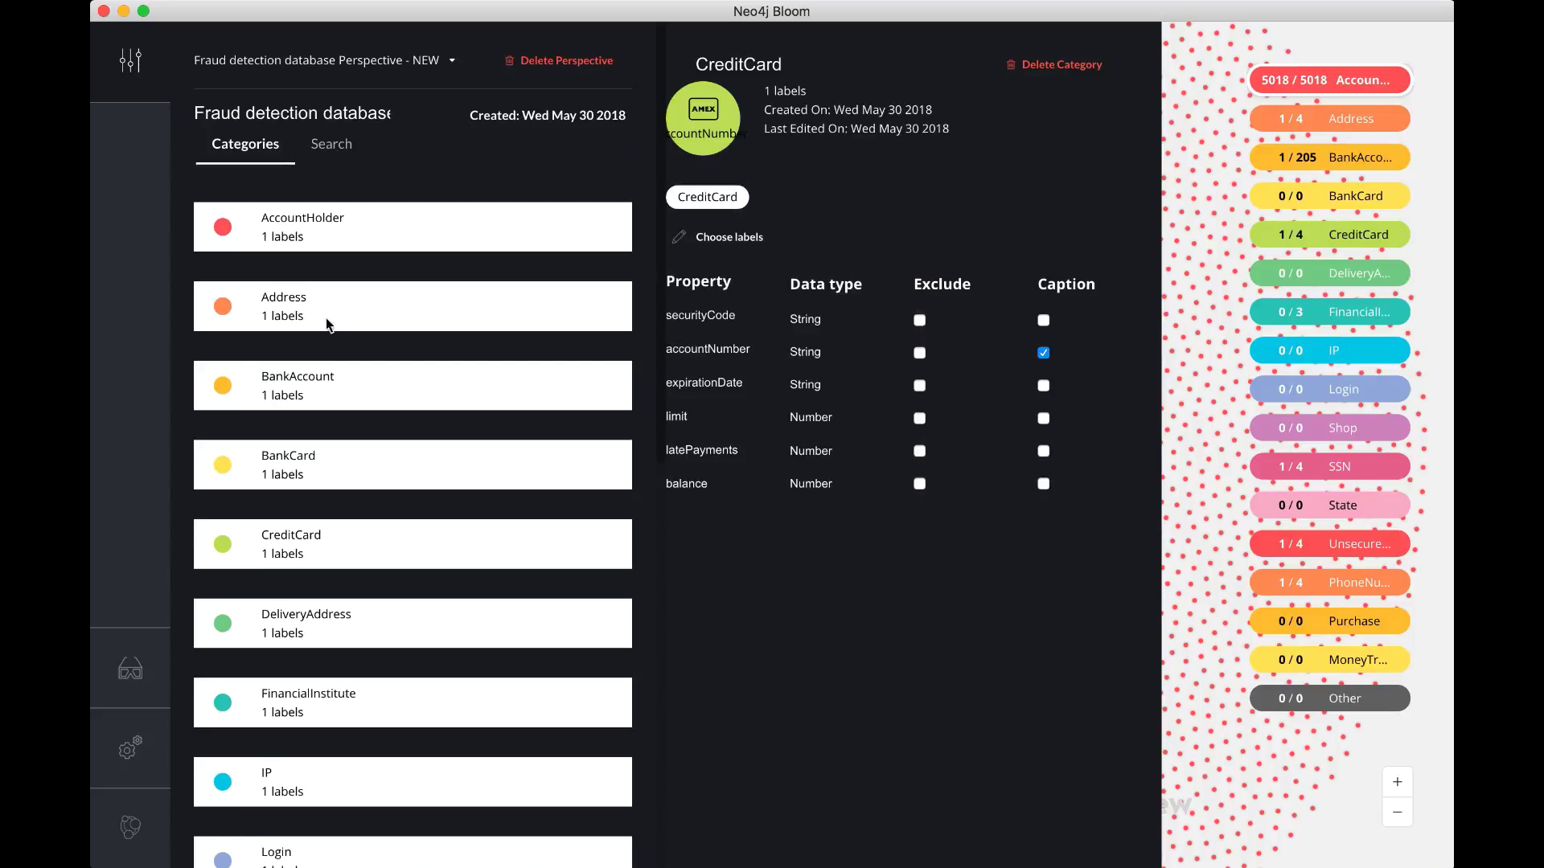
scroll(331, 624, "down", 5)
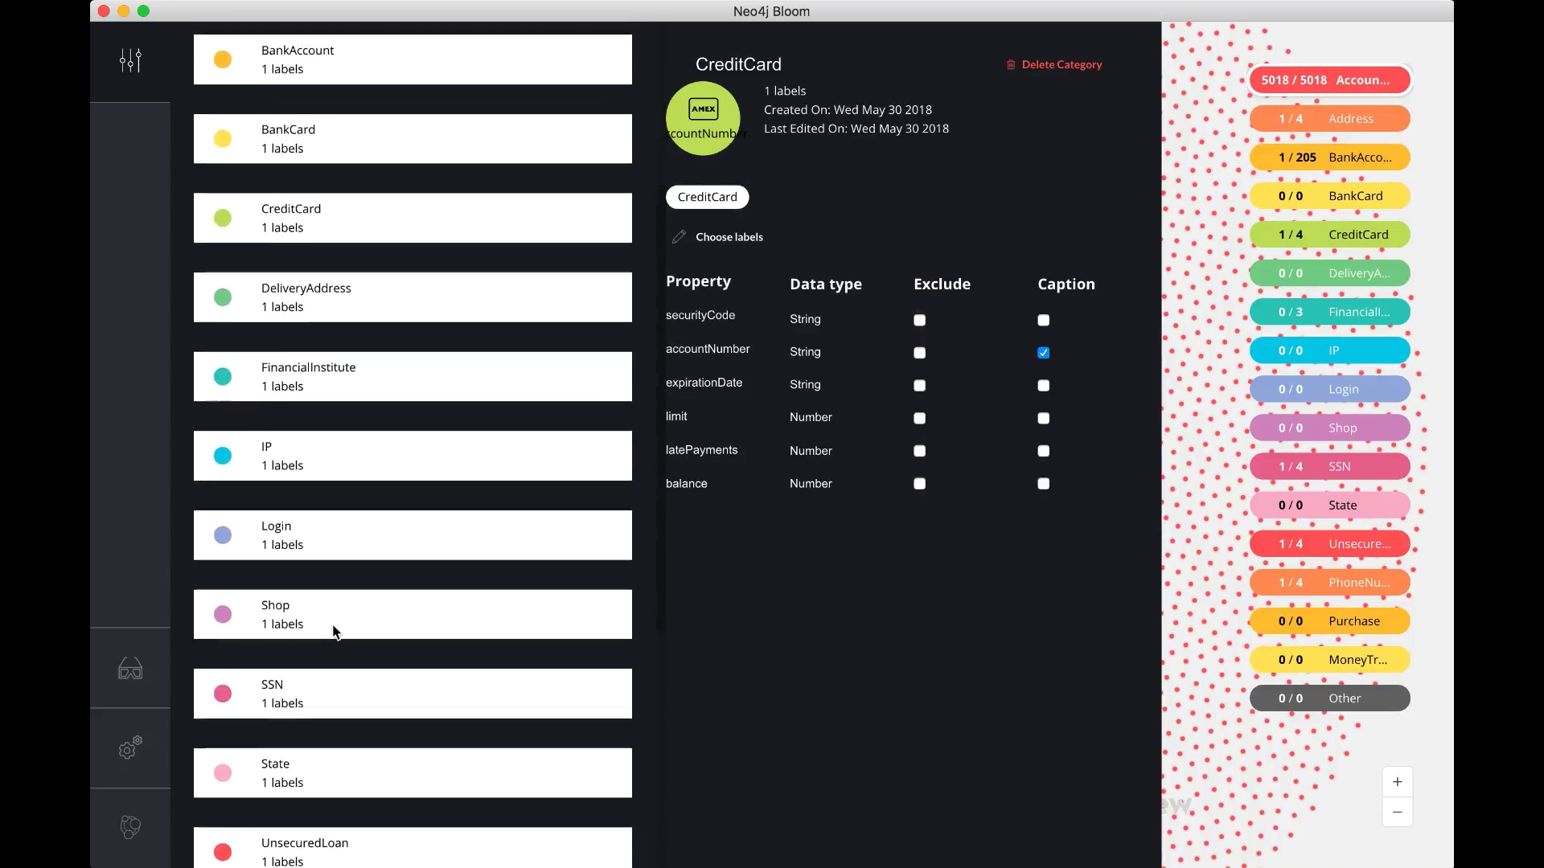
scroll(336, 631, "down", 1)
Give the SSN category a padlock icon from the icon search.
left_click(222, 601)
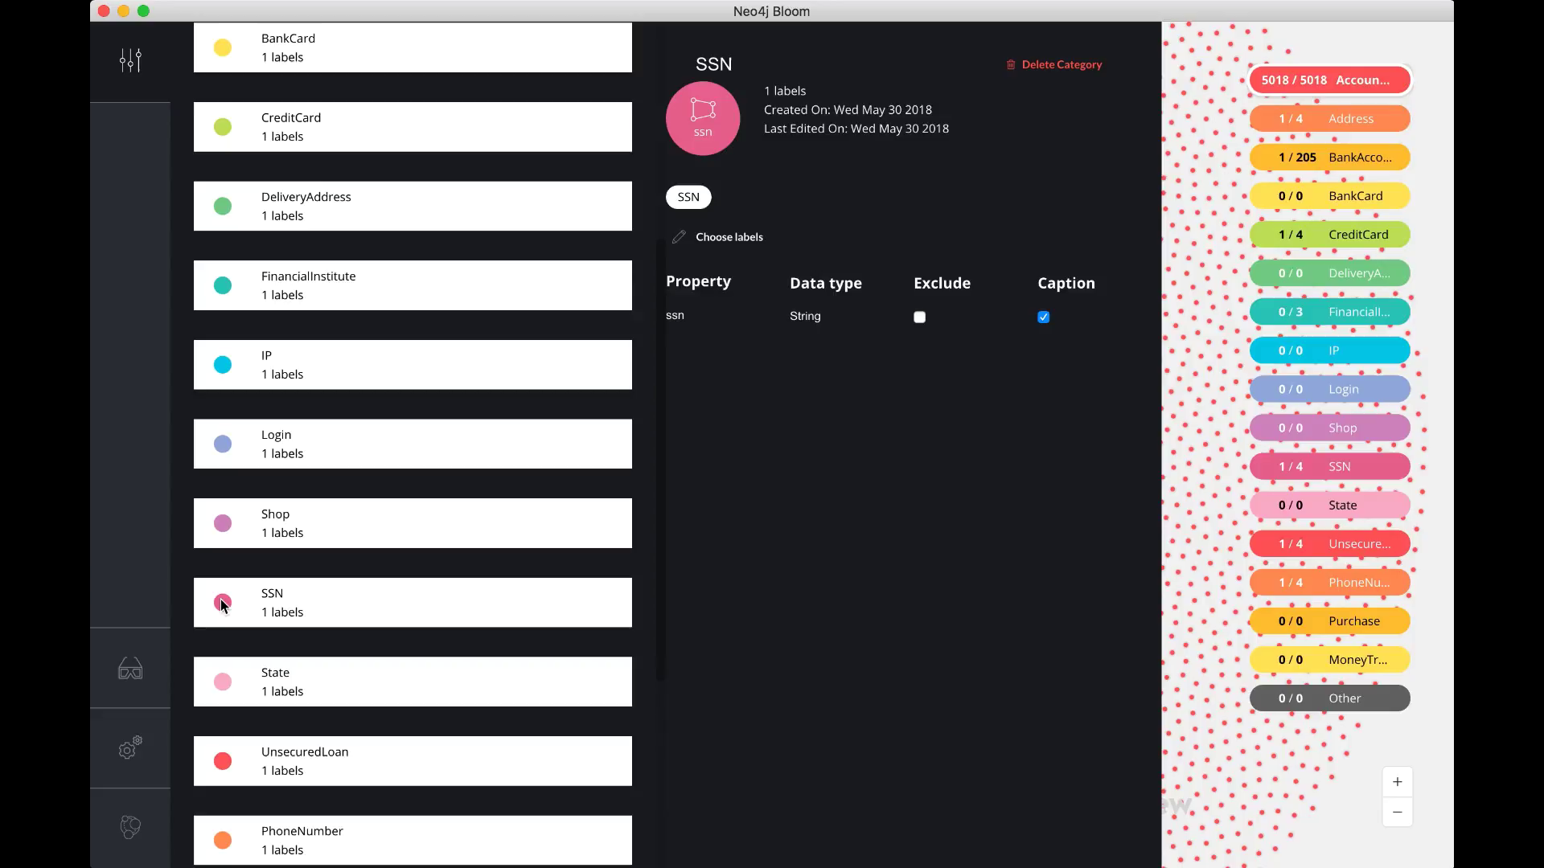
left_click(701, 119)
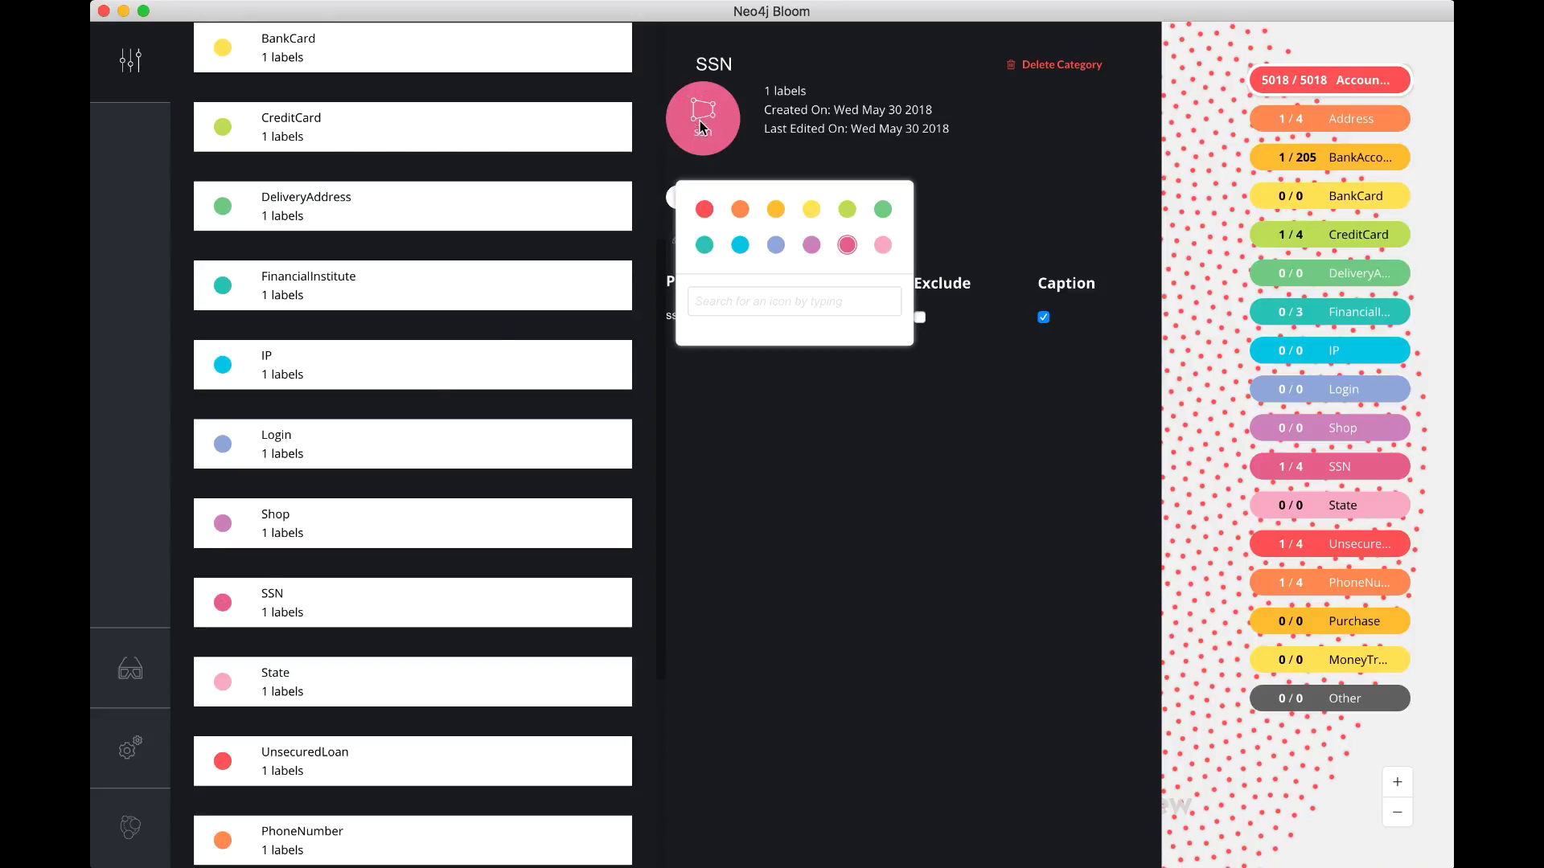
left_click(708, 303)
type("security")
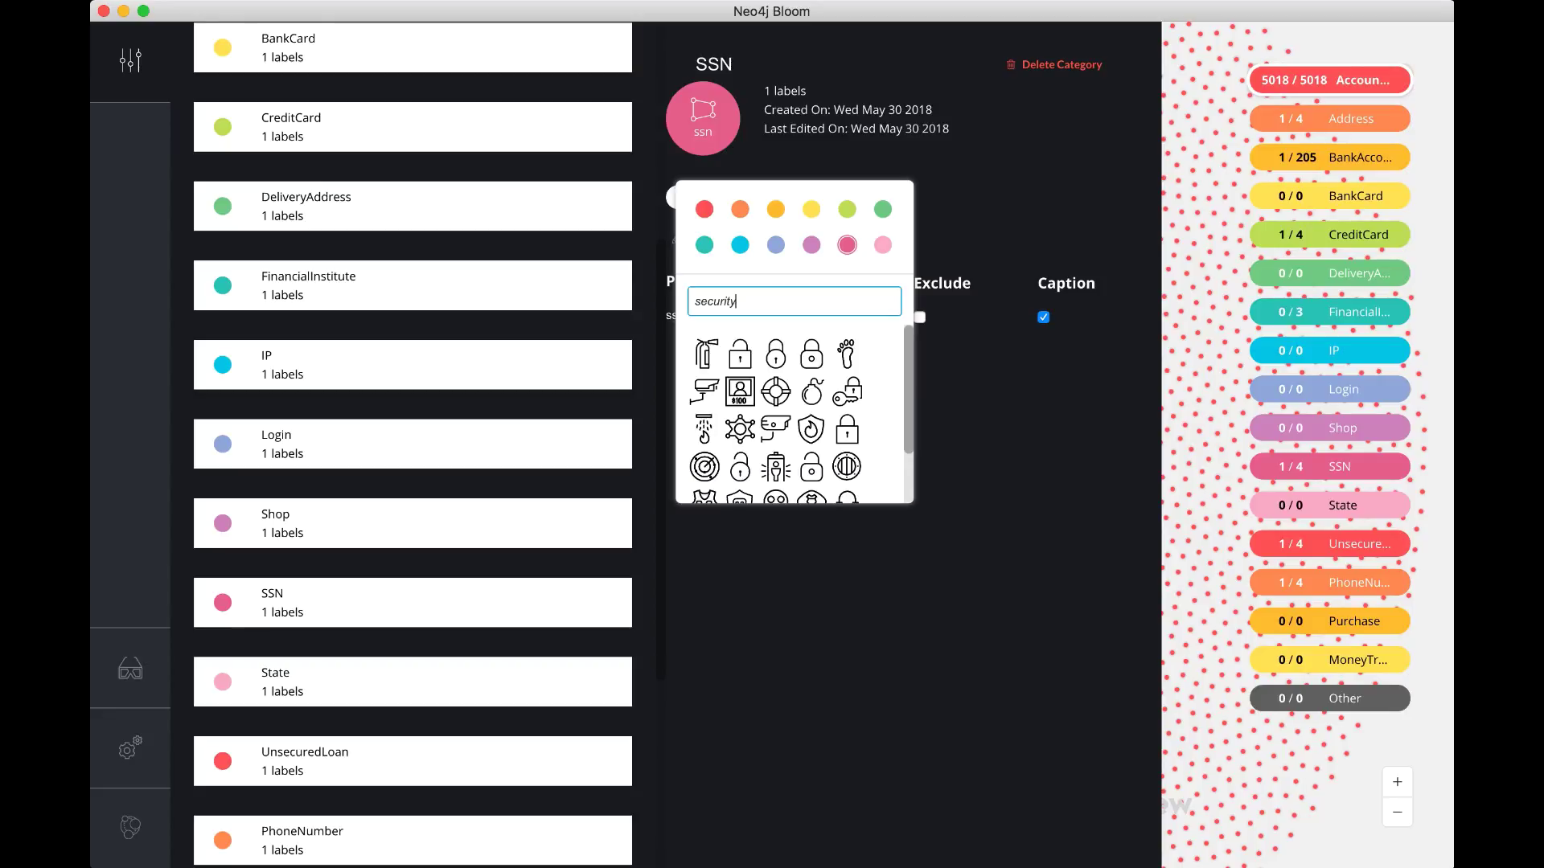
left_click(811, 356)
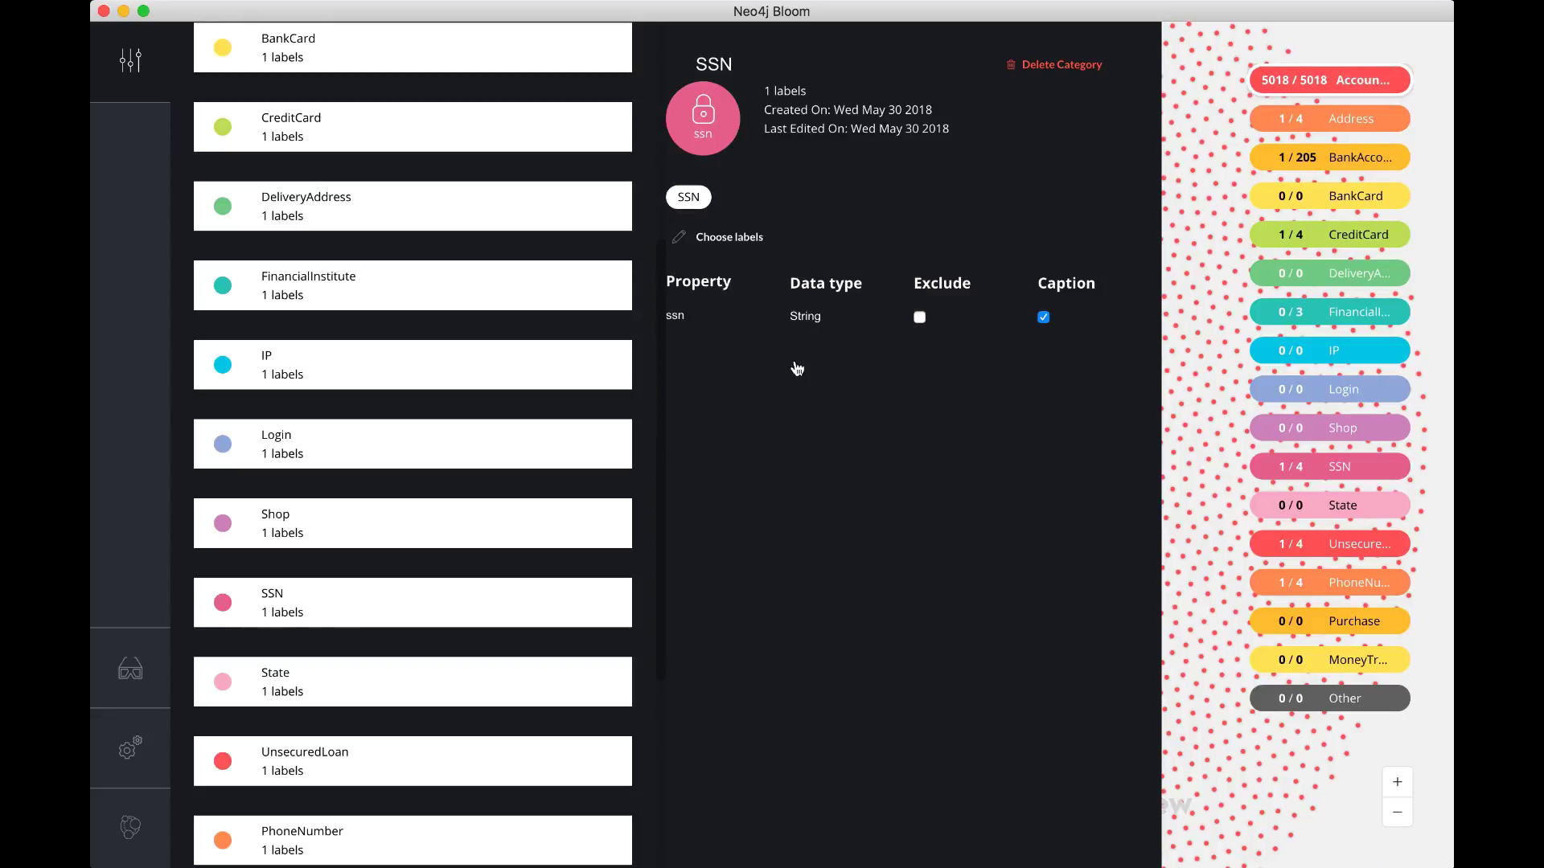
Give PhoneNumber a telephone icon and close the perspective settings to return to the graph.
scroll(424, 514, "down", 3)
left_click(224, 596)
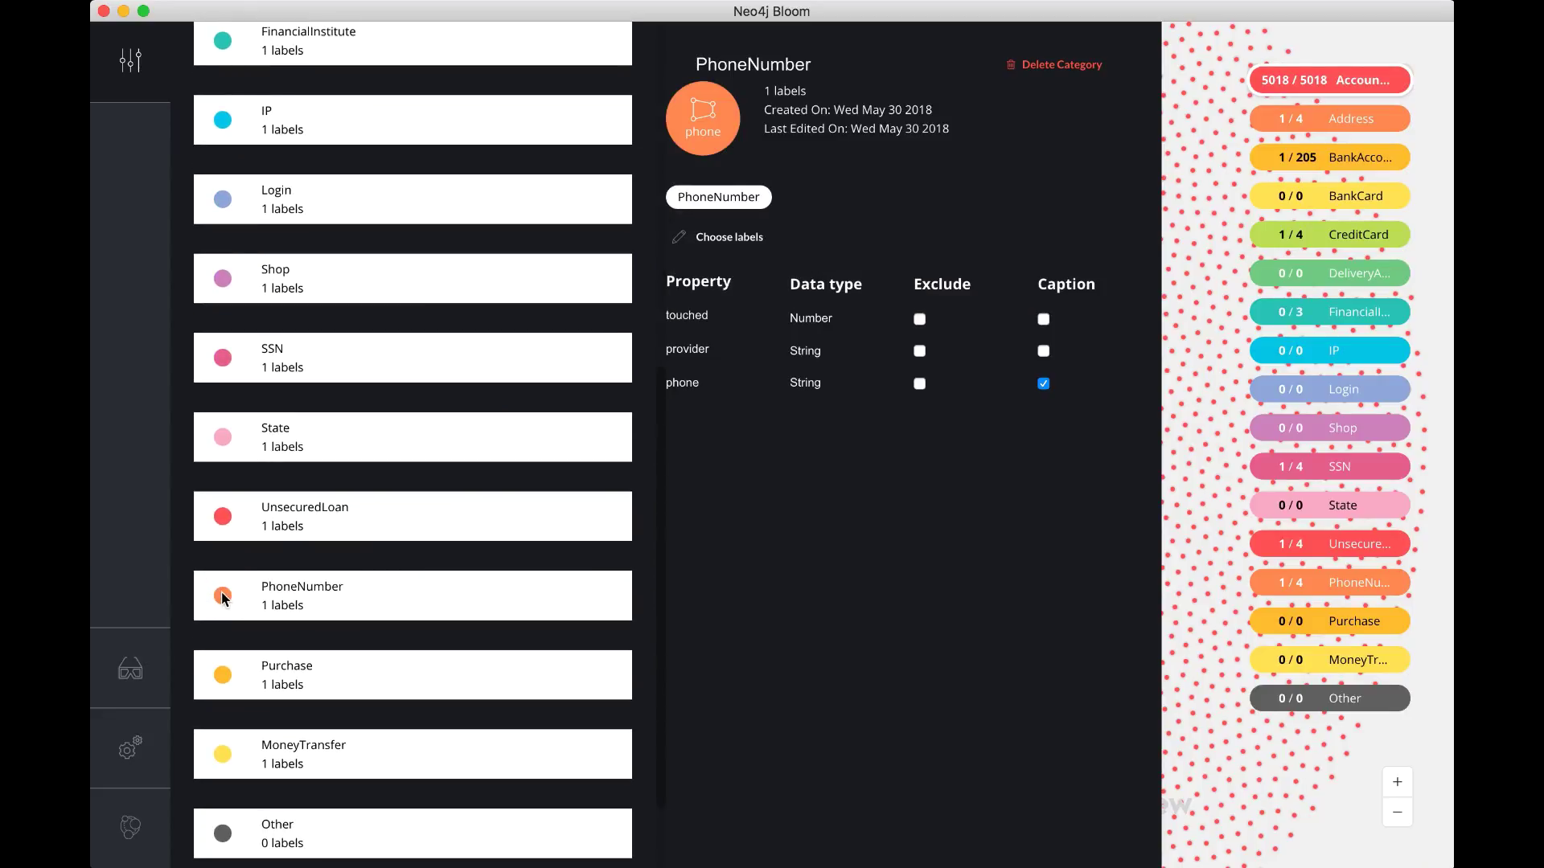
left_click(701, 118)
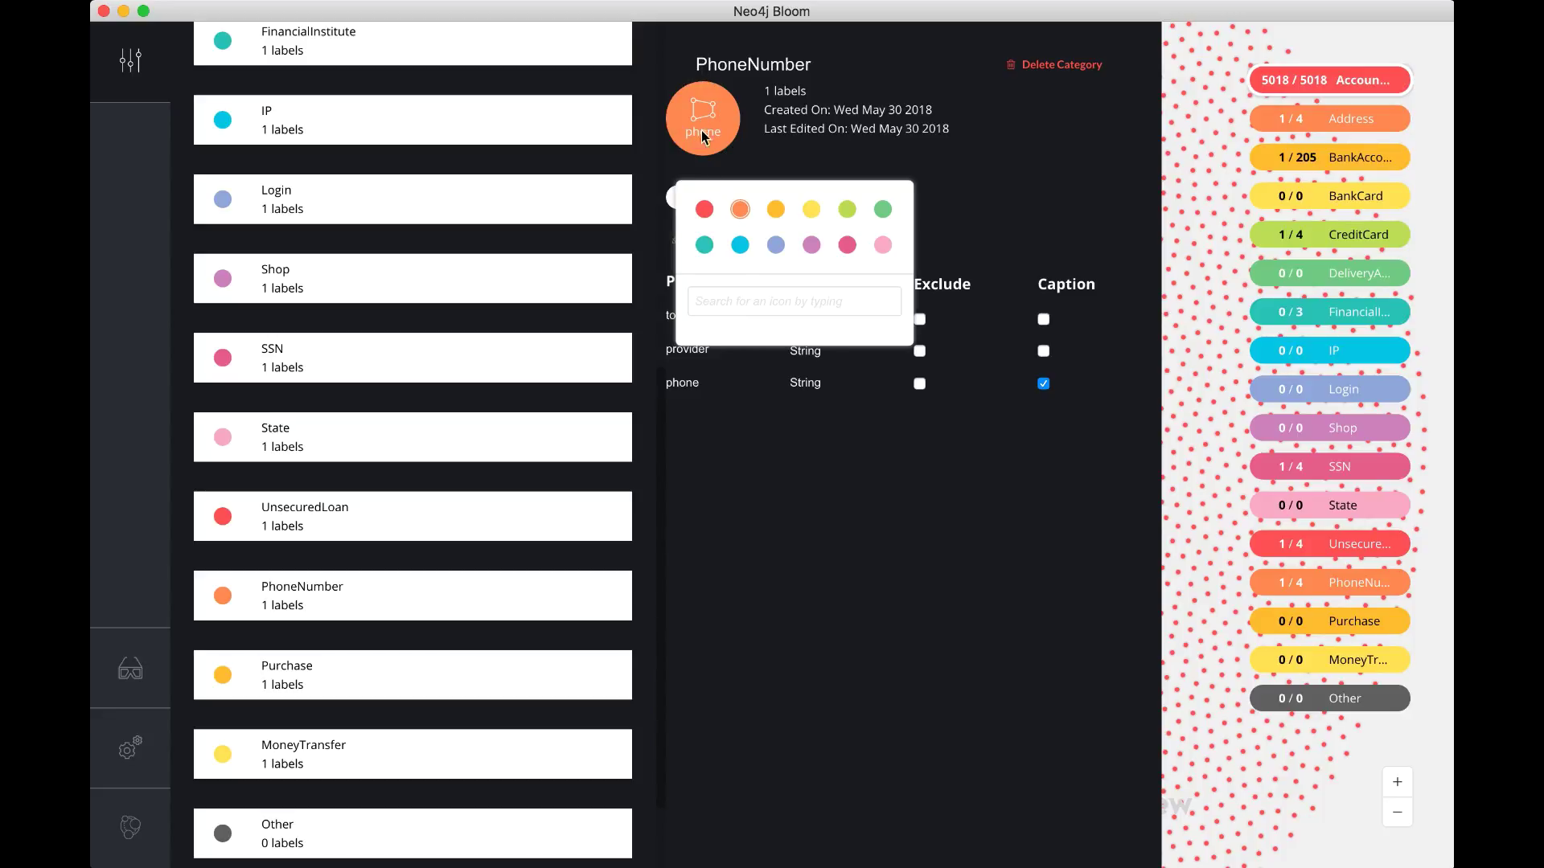
left_click(729, 306)
type("phone")
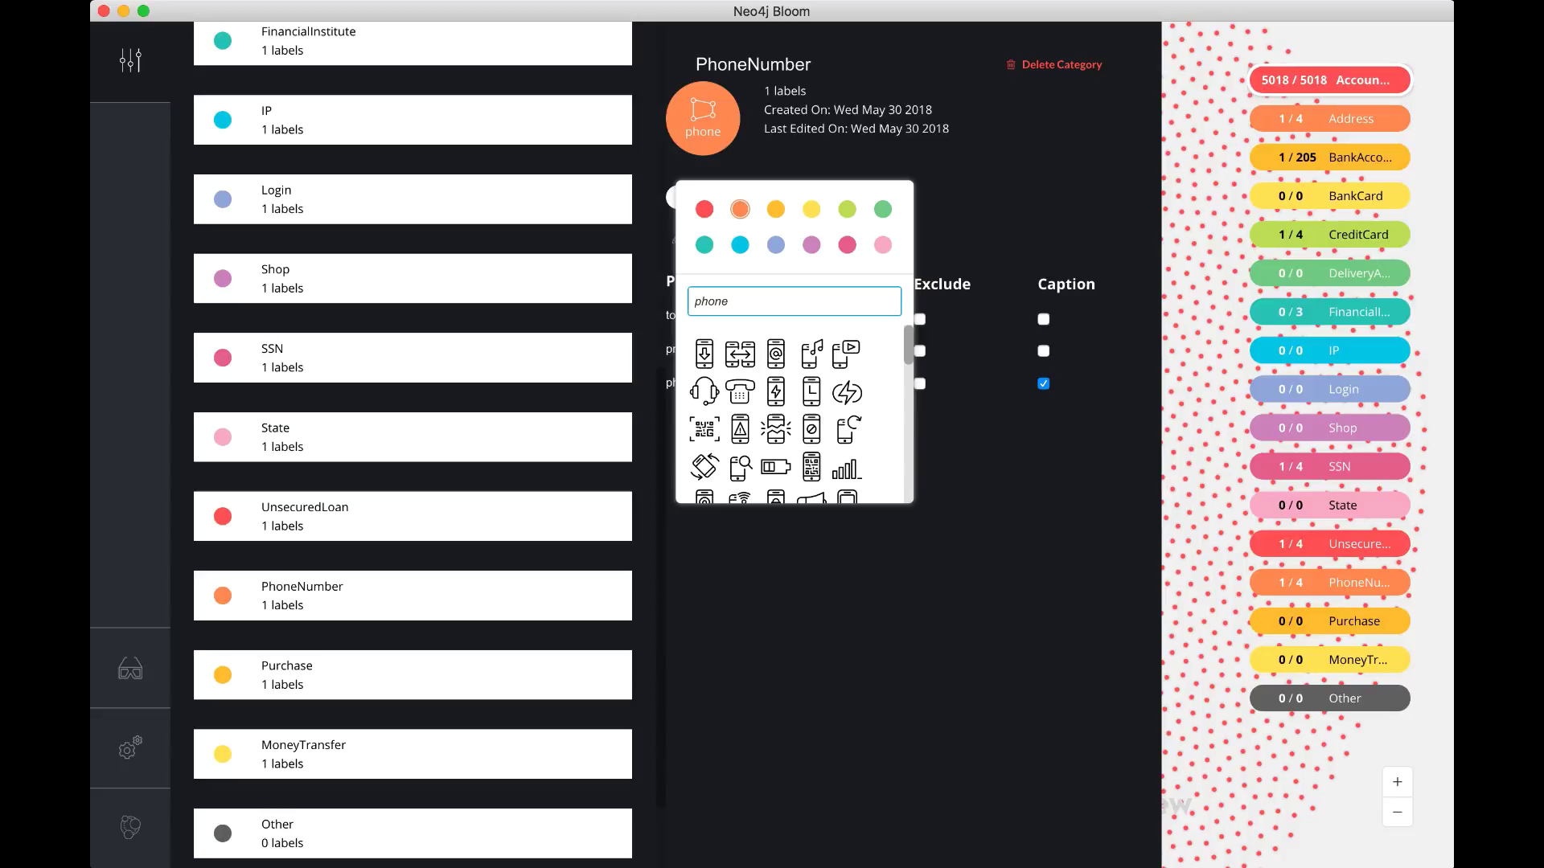
left_click(750, 400)
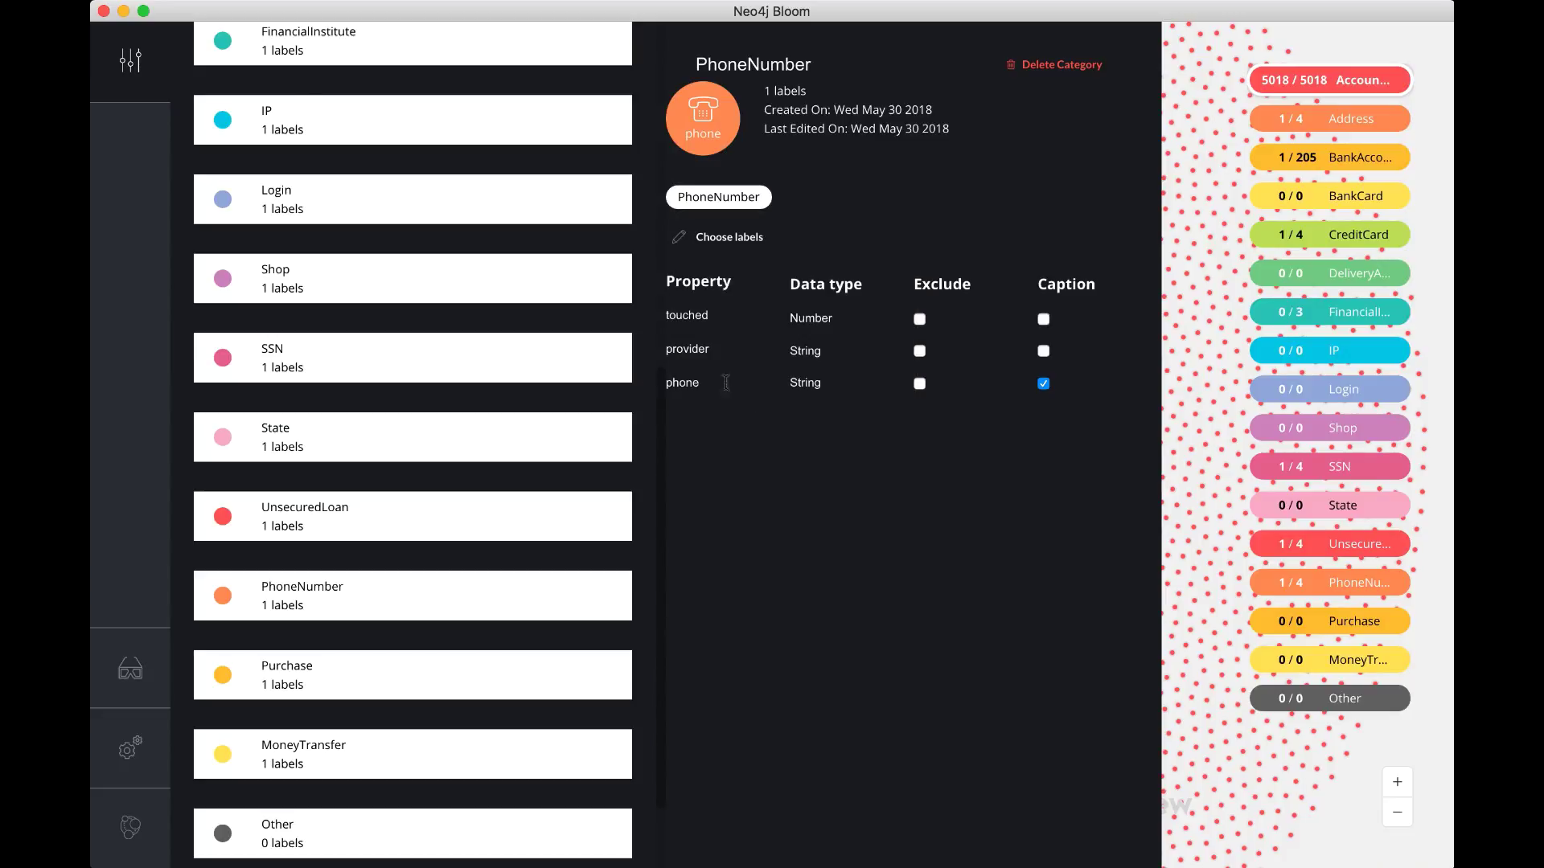
left_click(117, 73)
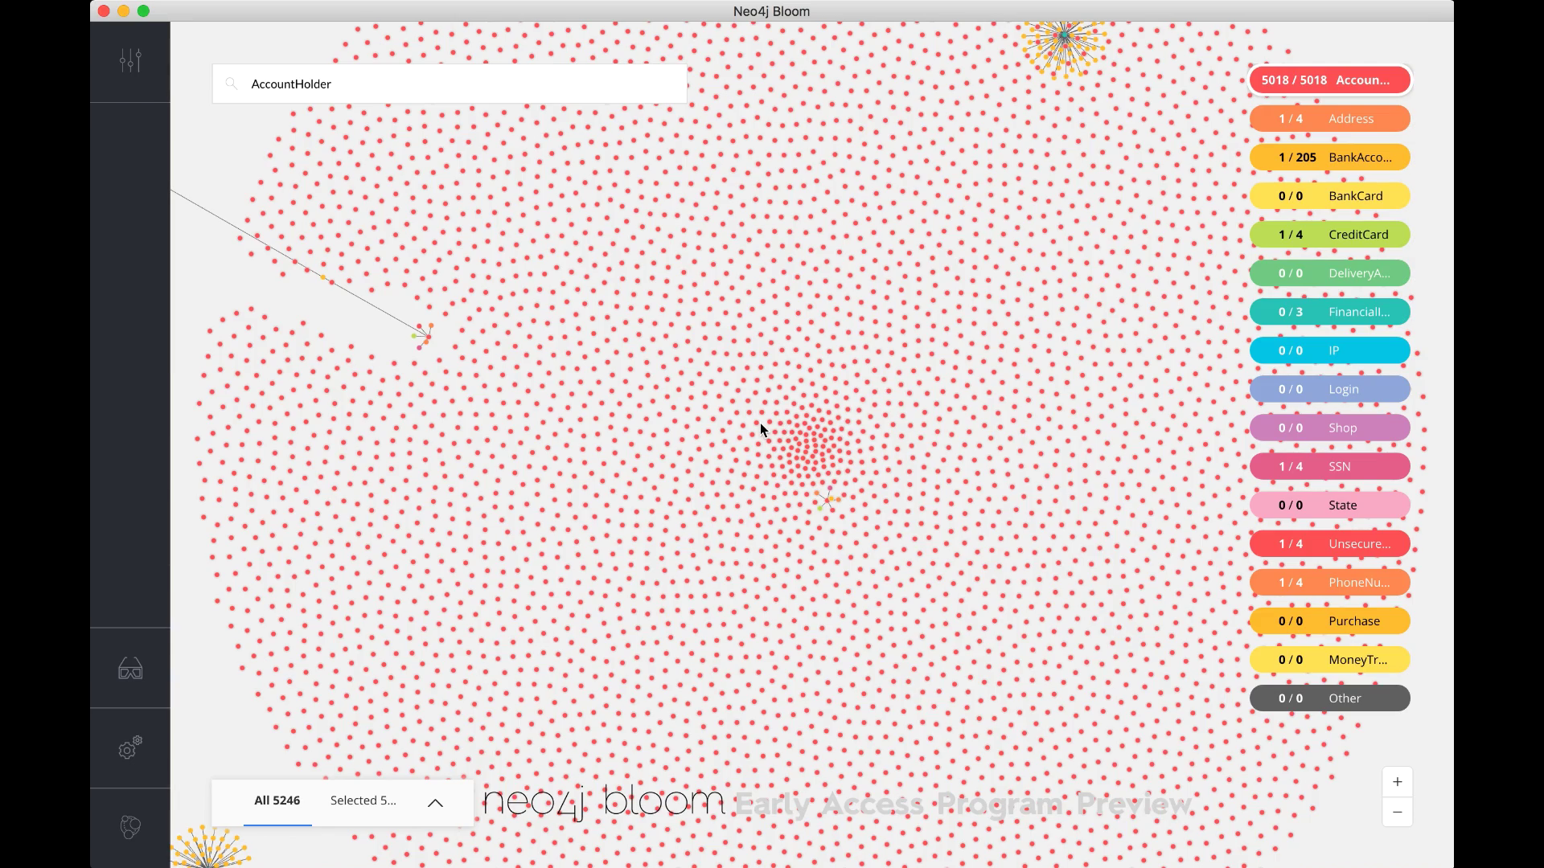
Zoom and pan the graph to center on the small connected cluster.
scroll(412, 335, "up", 5)
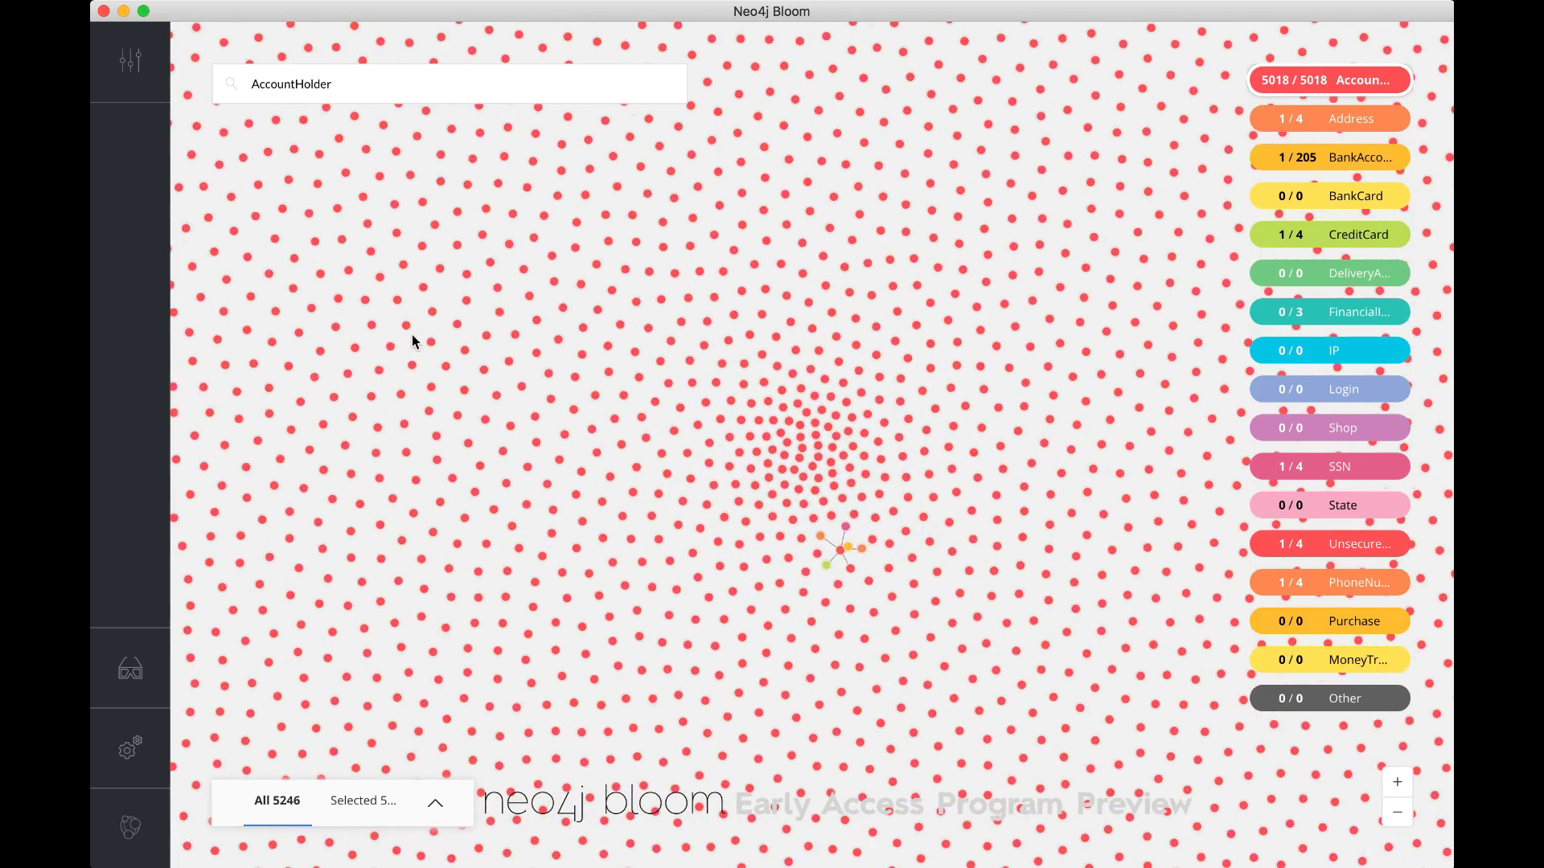
left_click_drag(659, 359, 1052, 456)
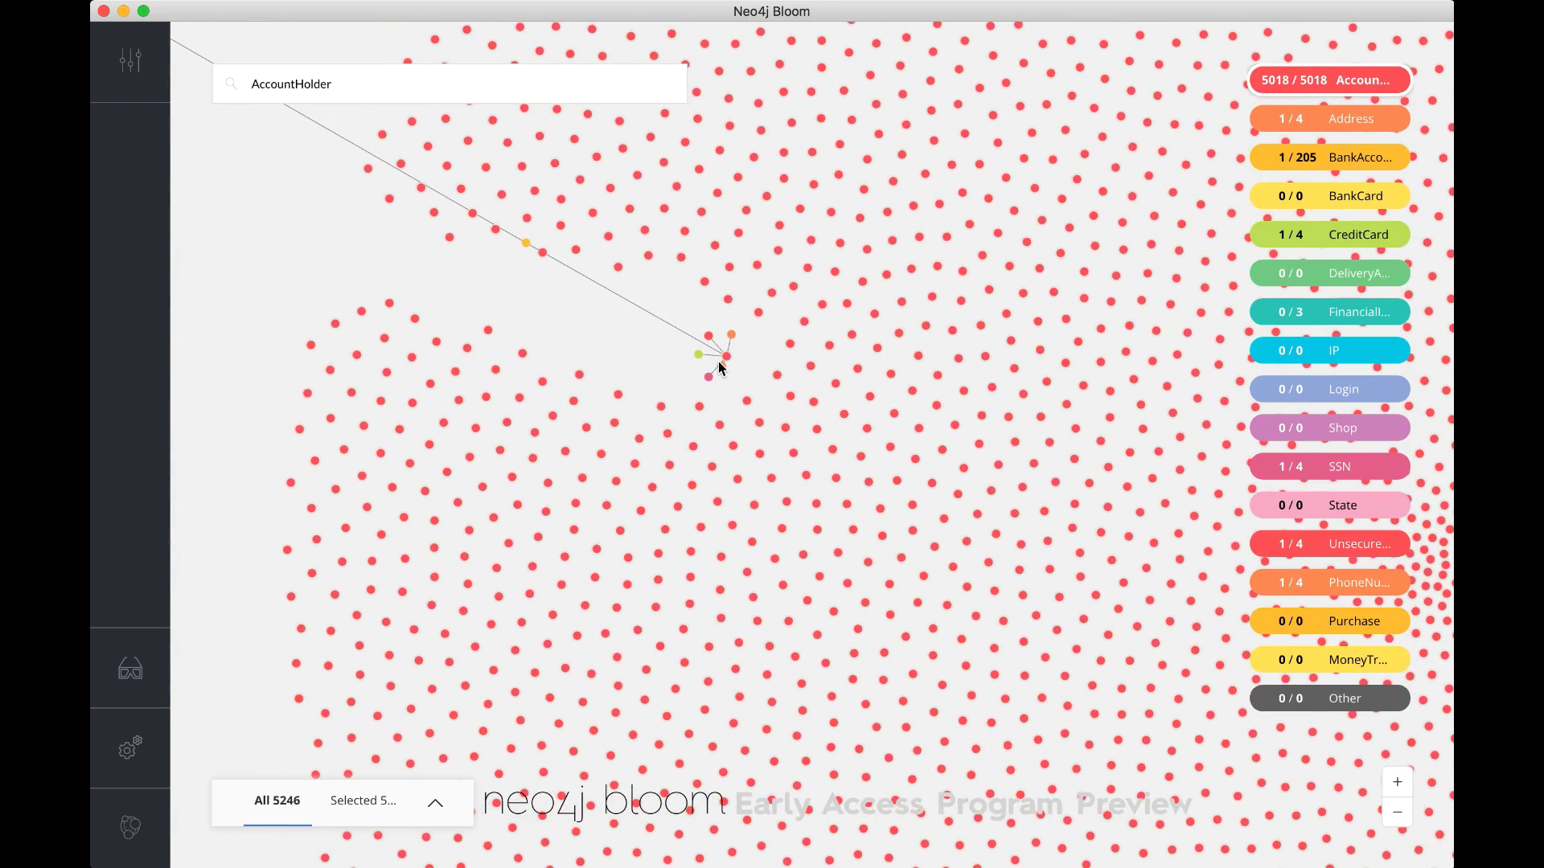
scroll(717, 360, "up", 3)
left_click_drag(615, 312, 727, 437)
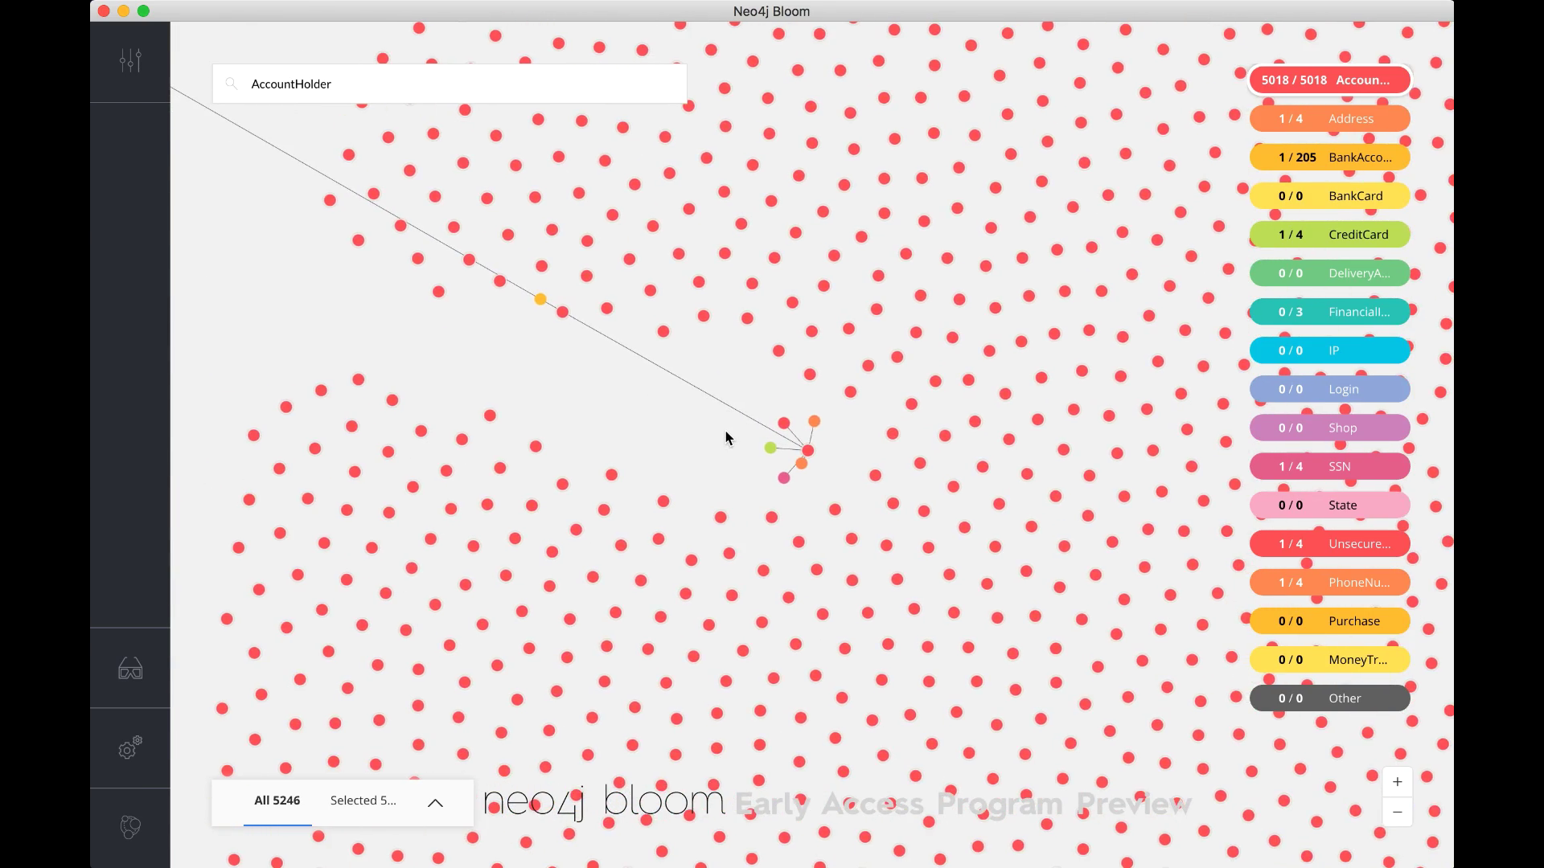
scroll(726, 438, "up", 3)
scroll(727, 438, "up", 4)
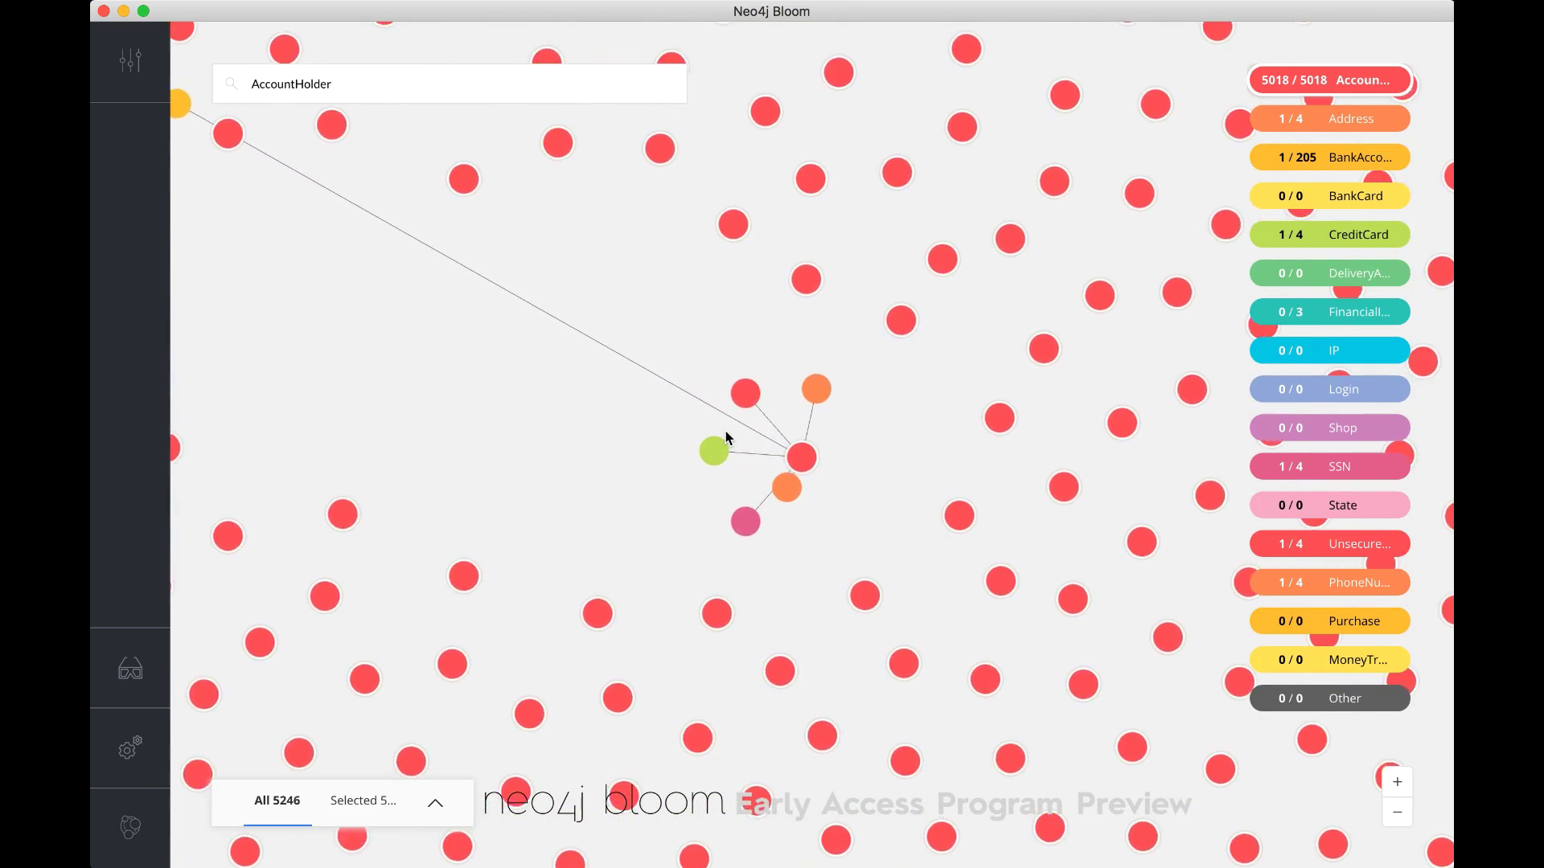
scroll(726, 438, "up", 2)
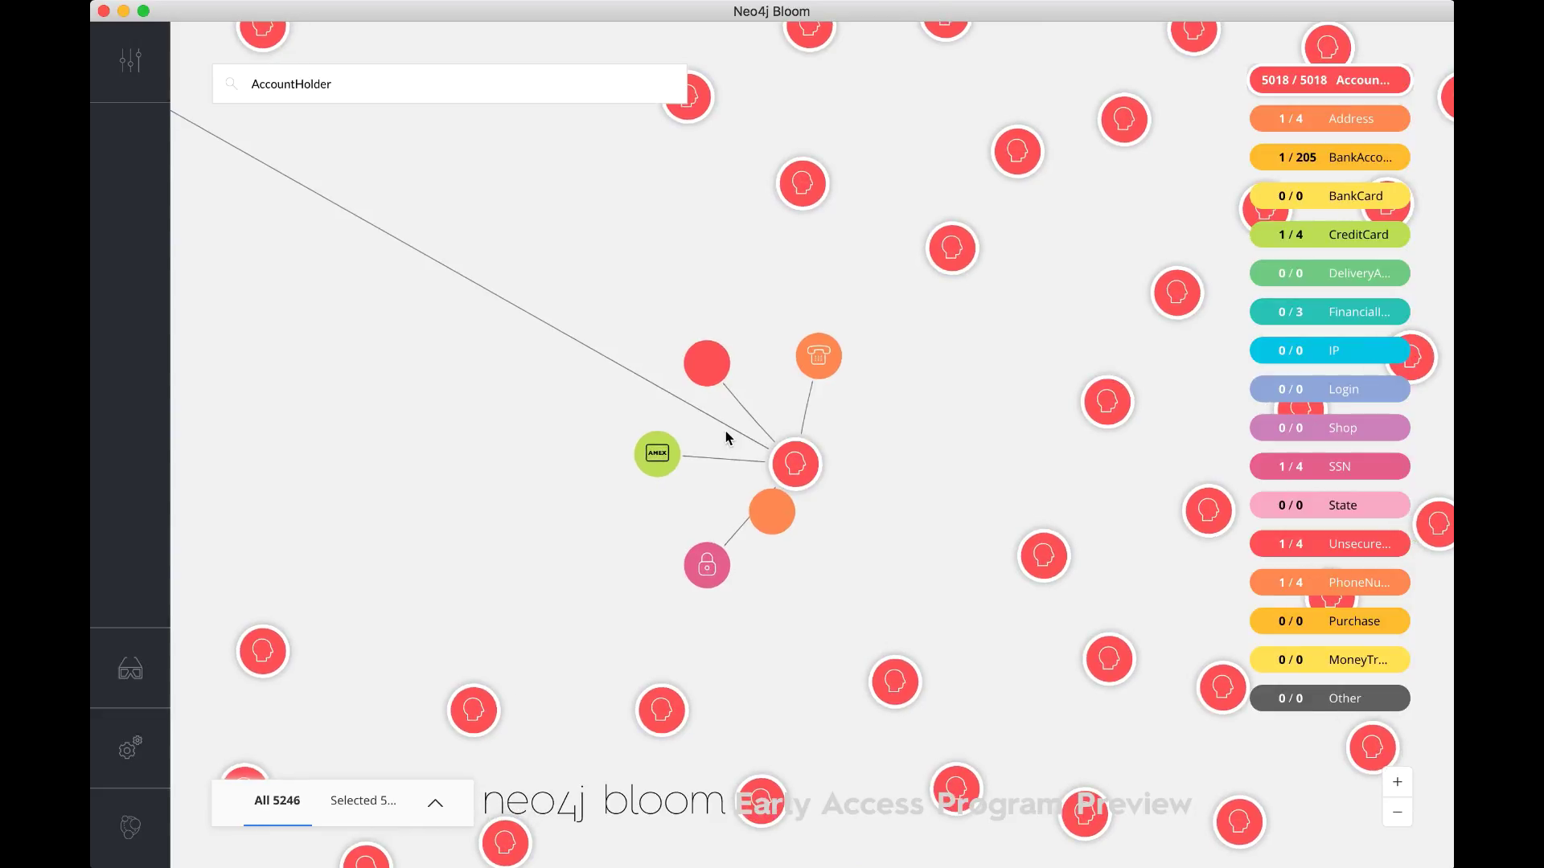
scroll(726, 437, "up", 3)
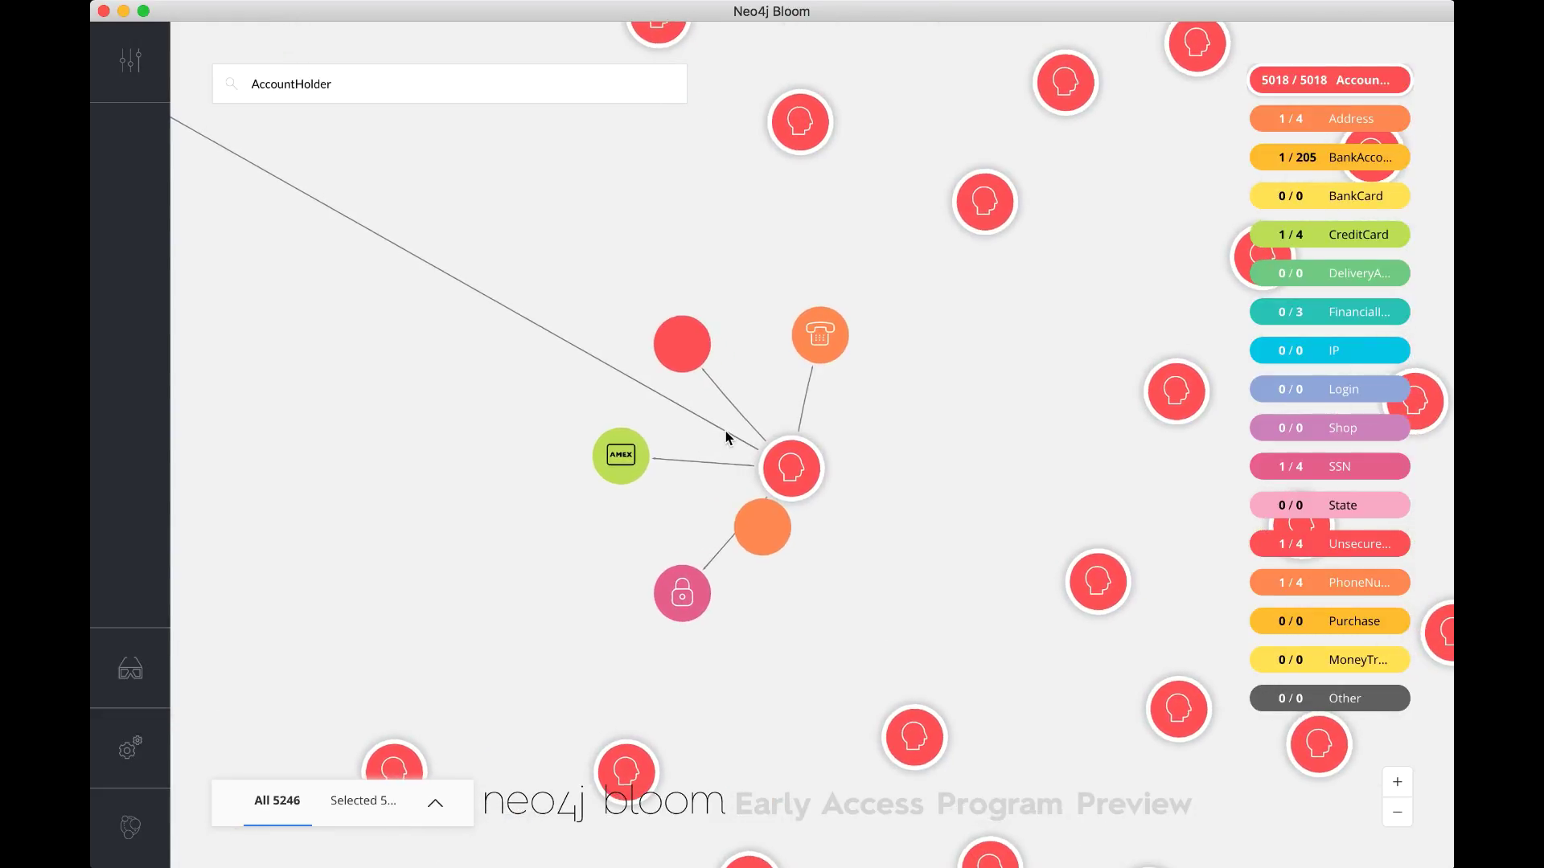
scroll(726, 437, "up", 2)
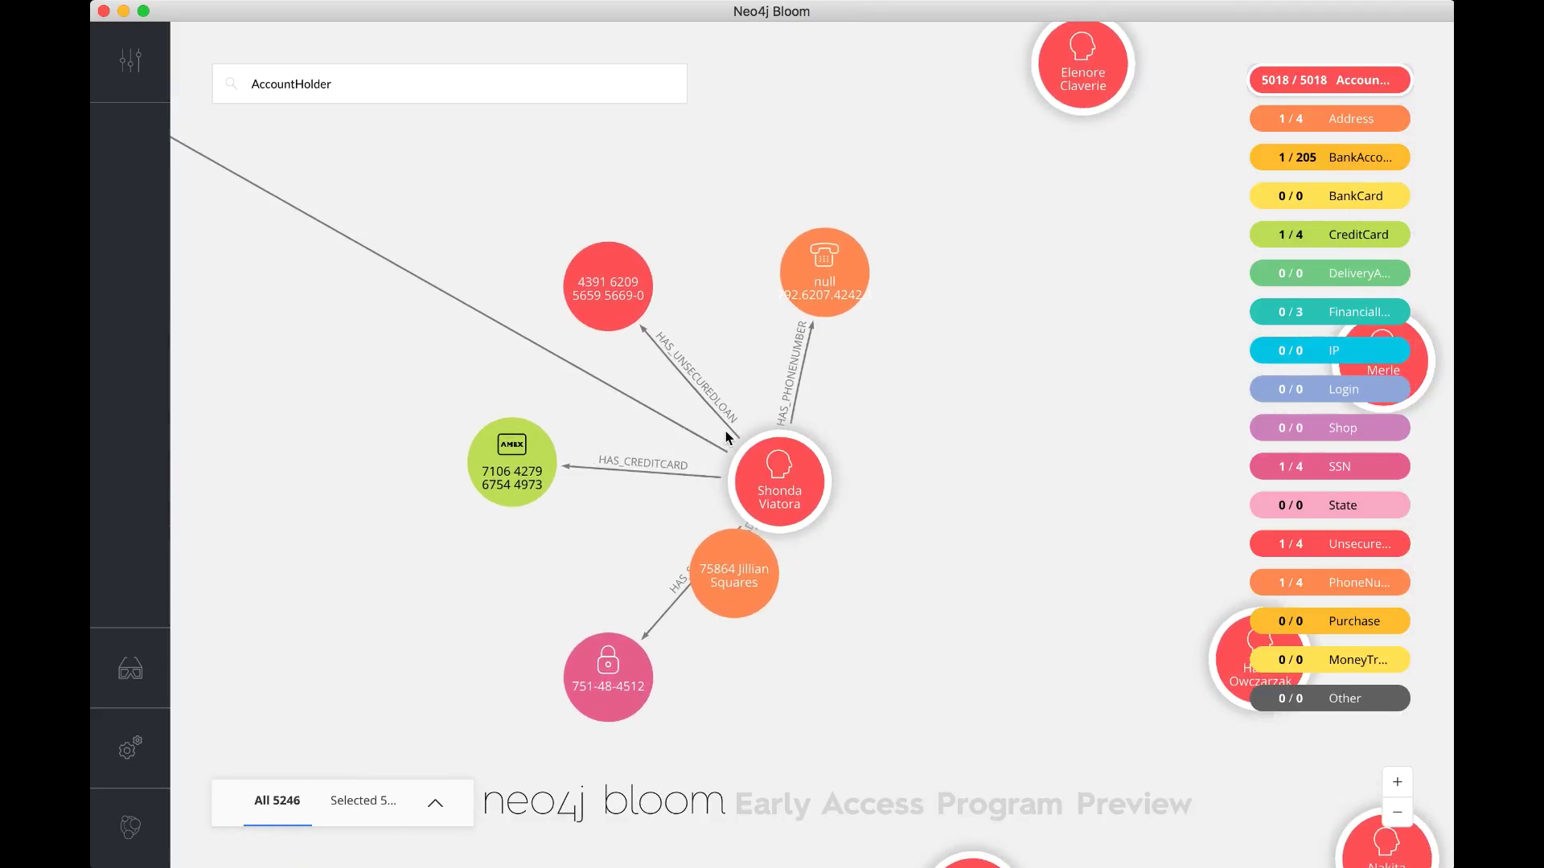
scroll(726, 436, "up", 3)
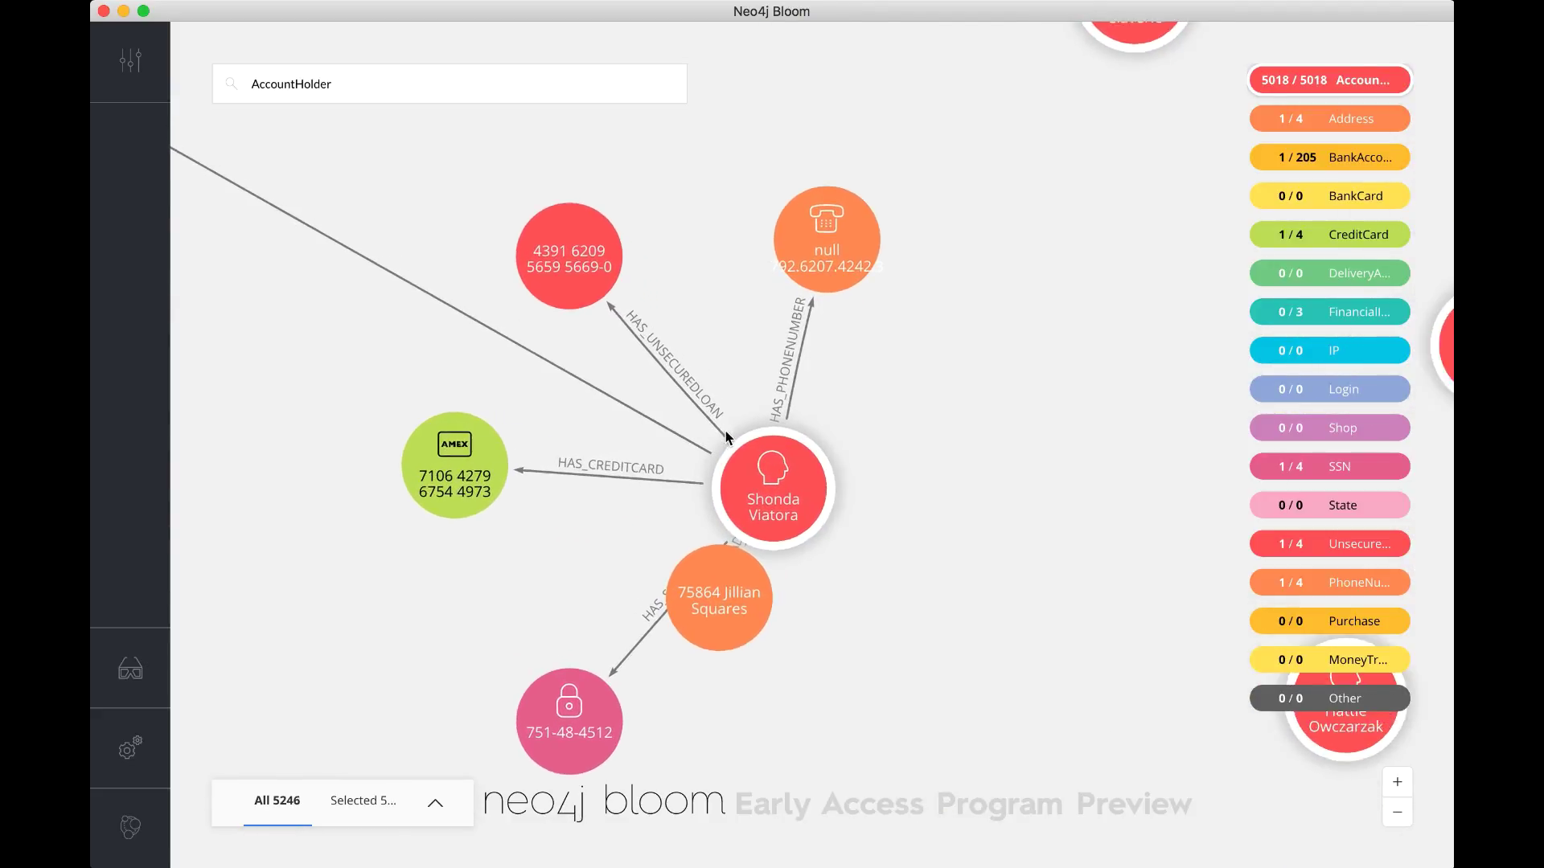
scroll(726, 437, "down", 5)
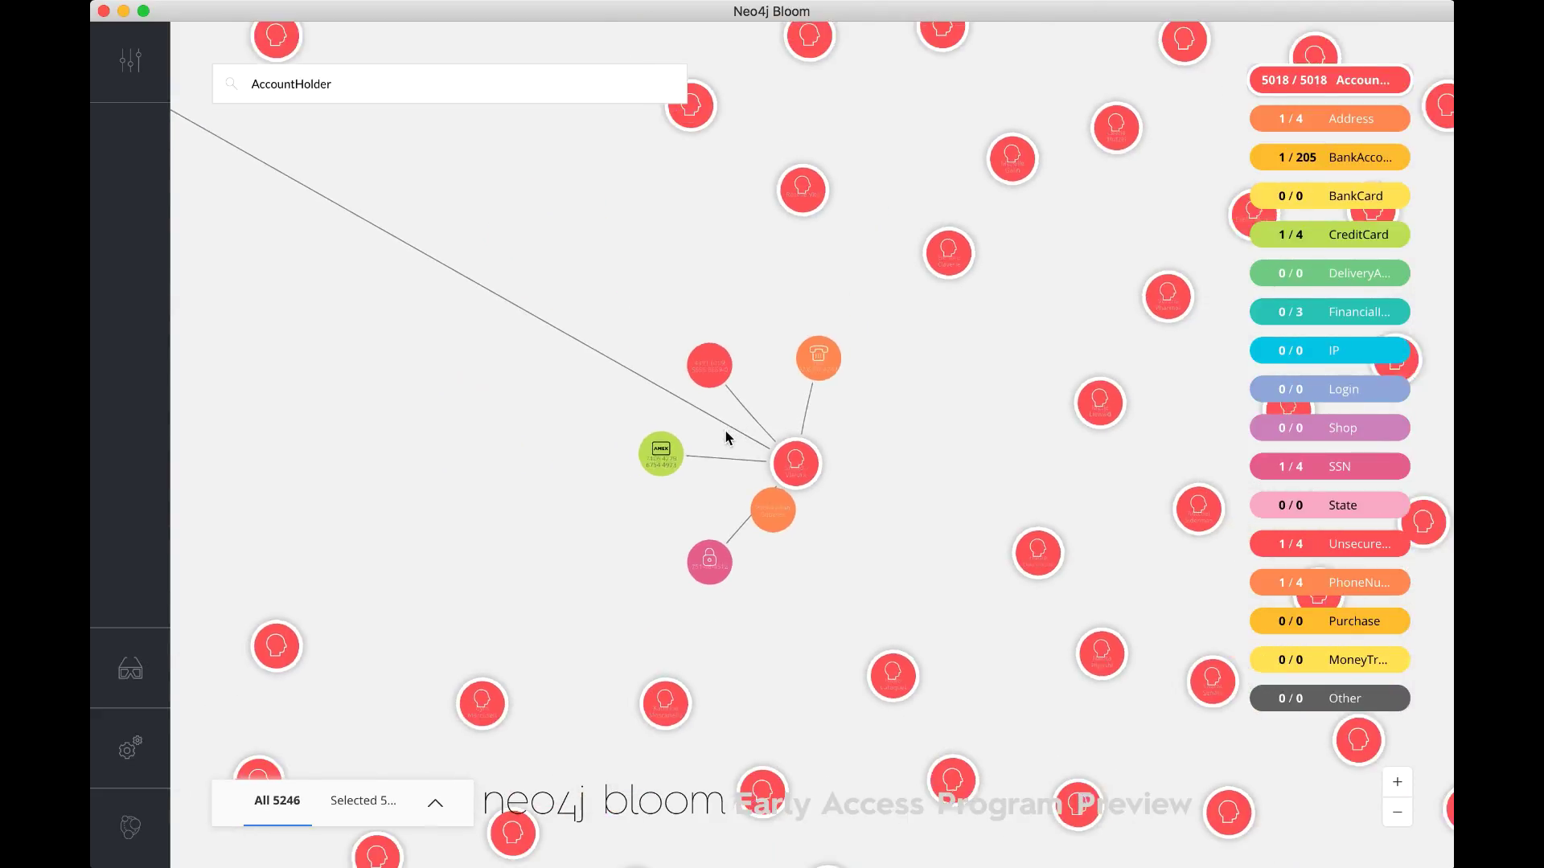
scroll(726, 436, "down", 4)
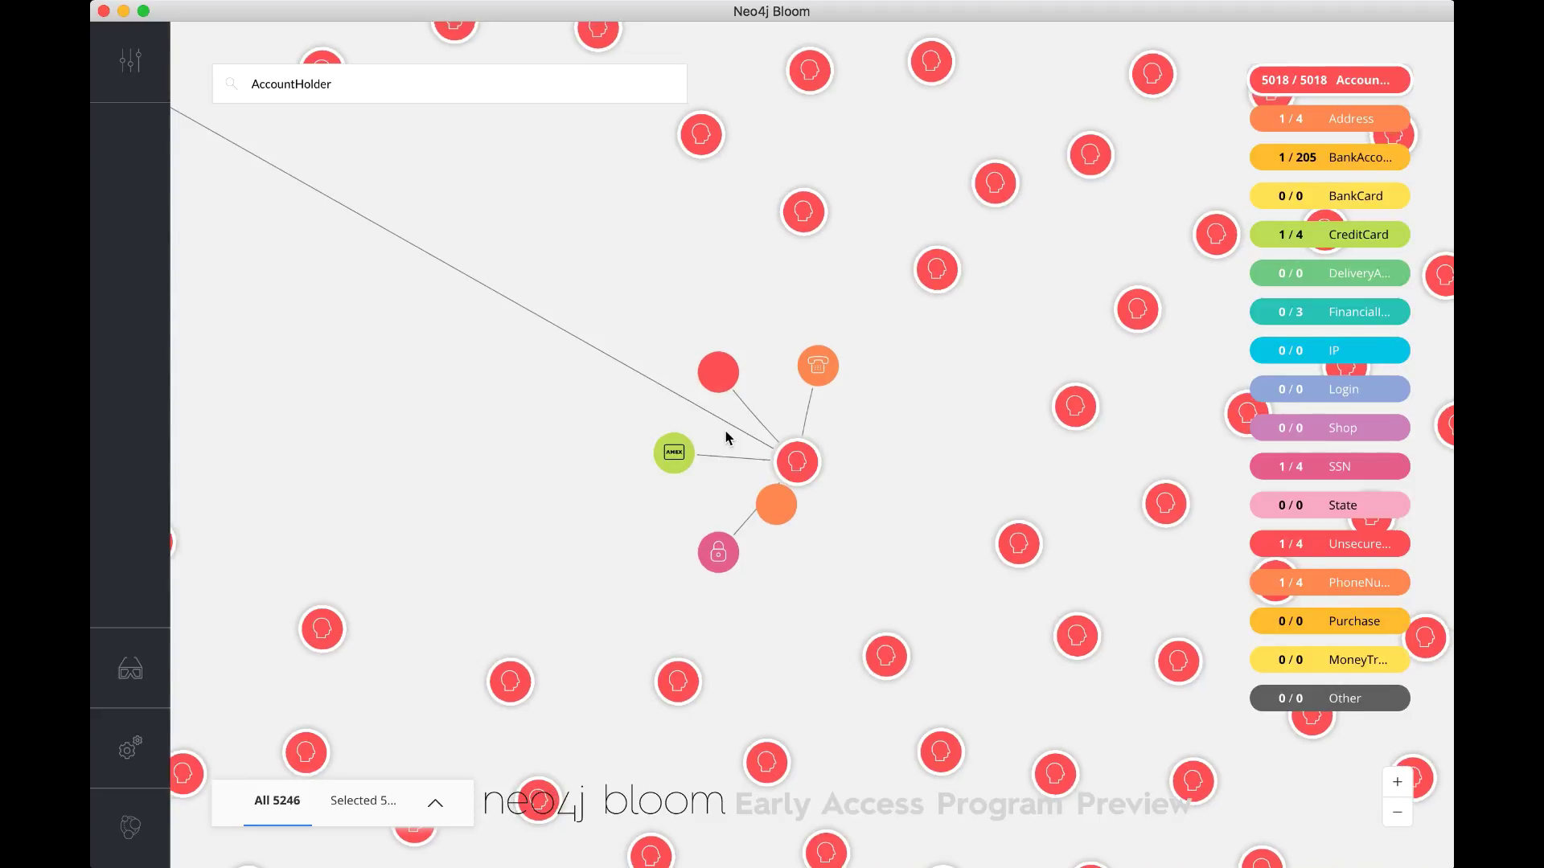
scroll(727, 437, "down", 3)
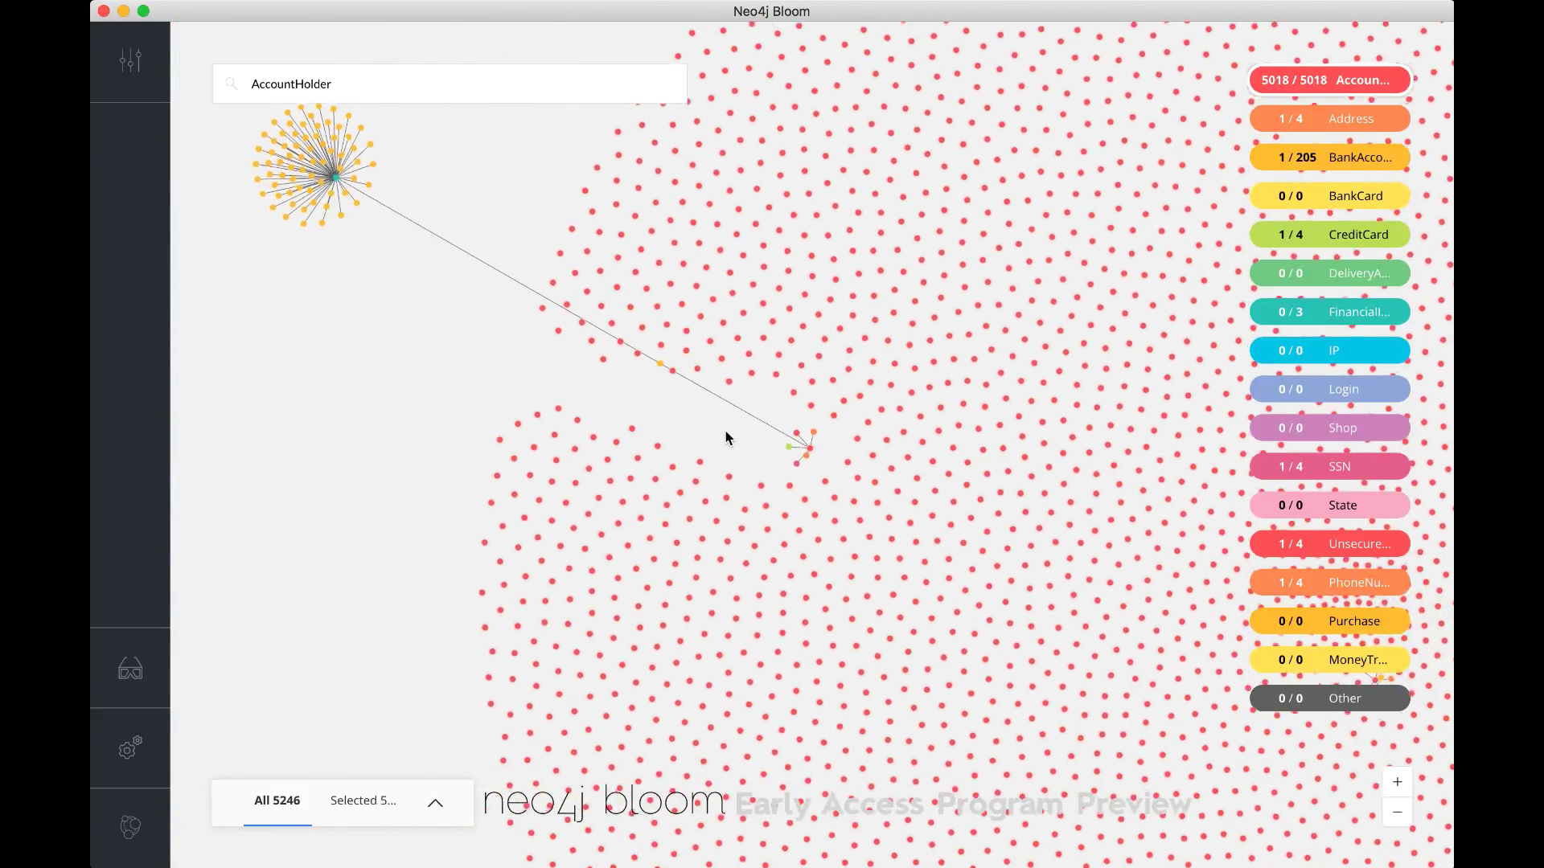
Deselect all nodes and select the existing text in the search box.
left_click(313, 364)
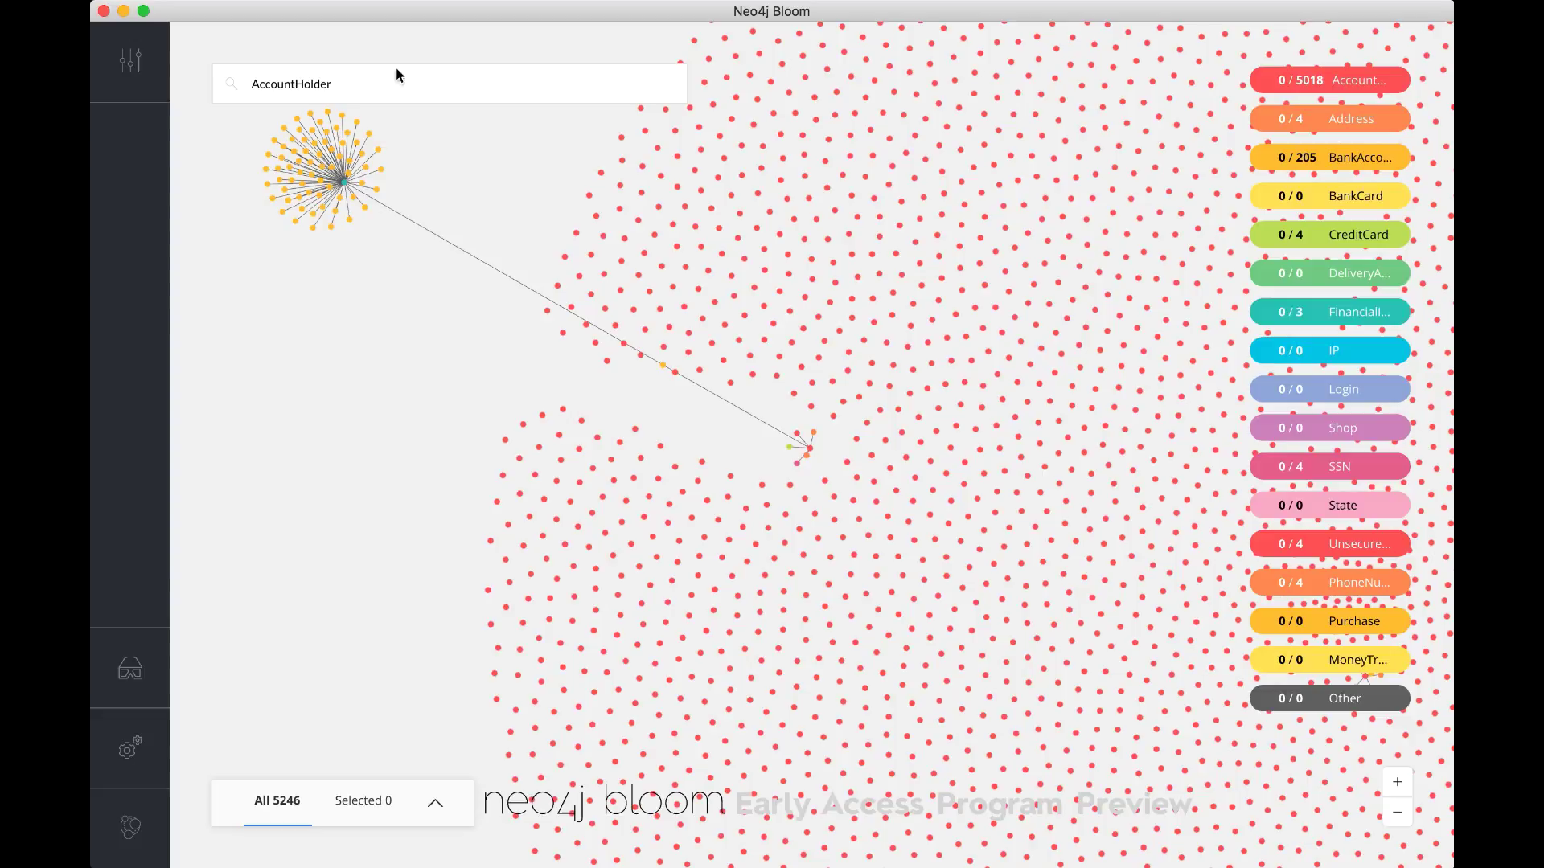
left_click(337, 93)
double_click(338, 93)
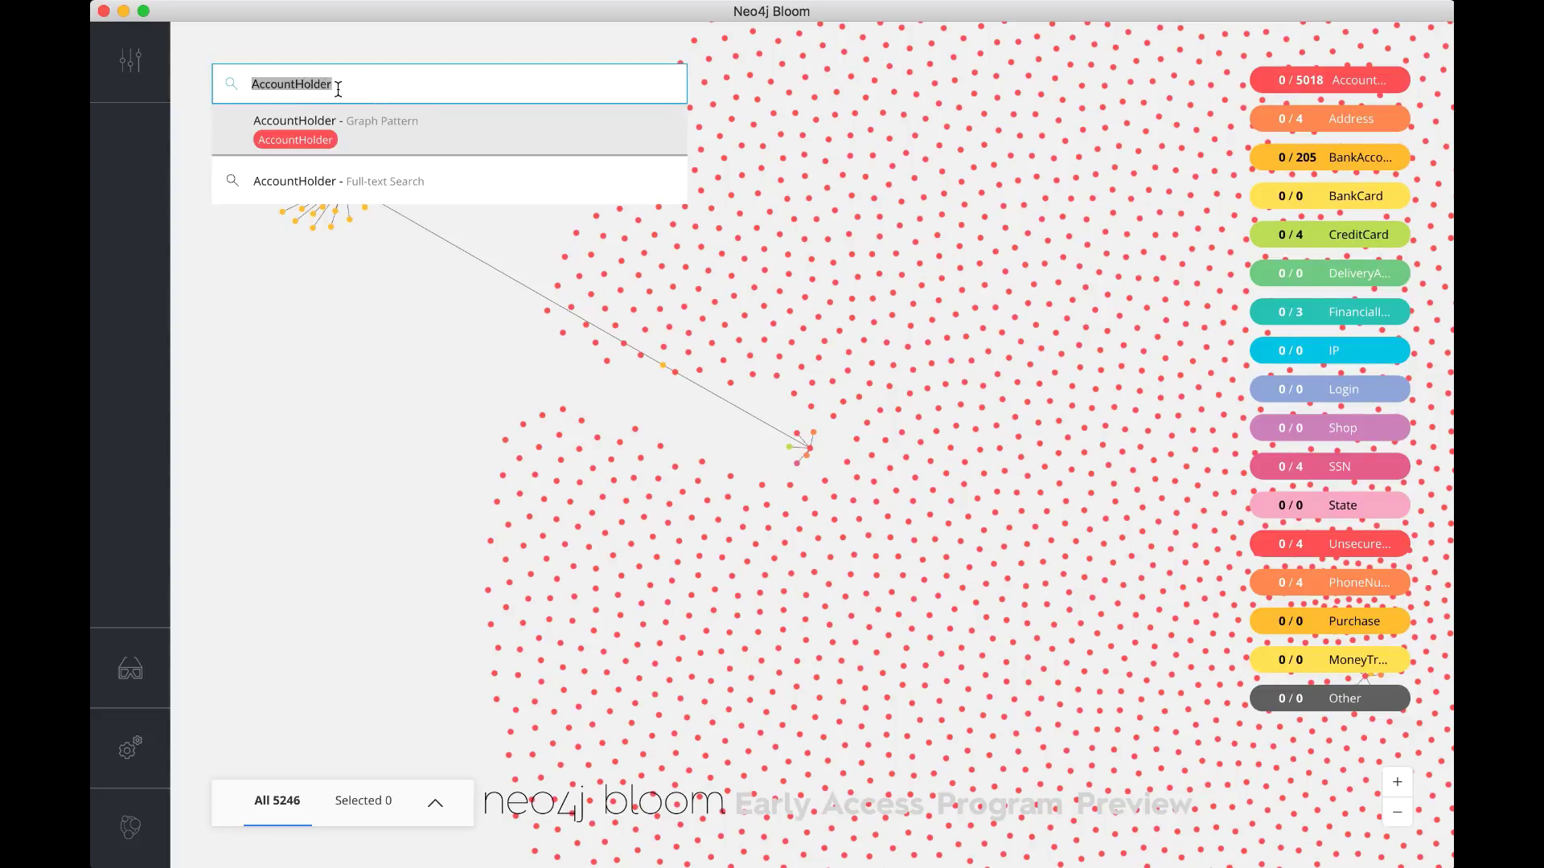
Run Clear Scene, then add a new search phrase to the perspective and open it for editing.
type("clear")
key("Return")
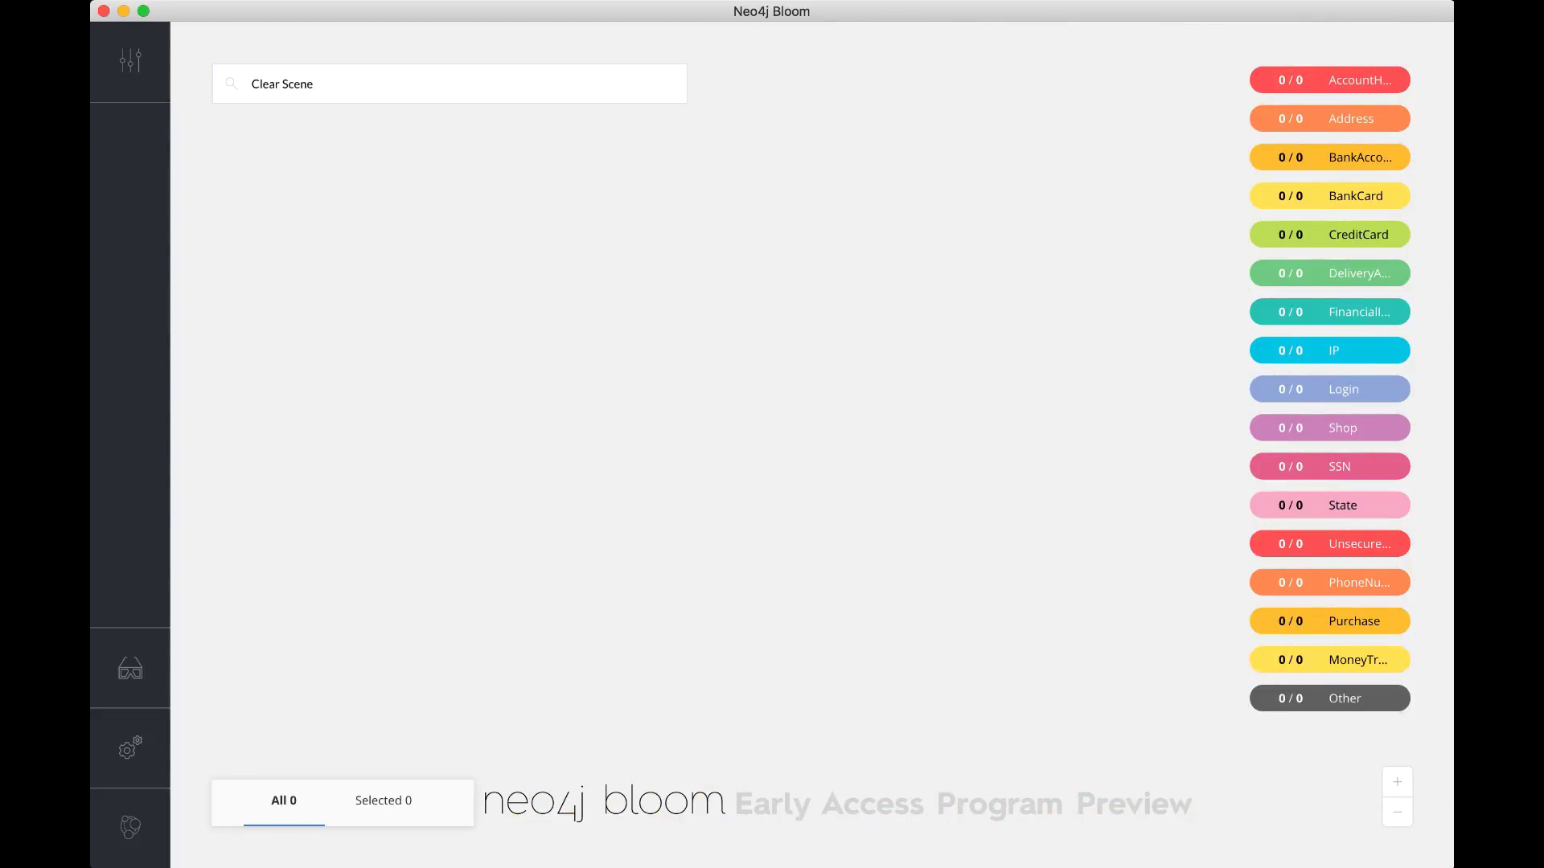
left_click(129, 60)
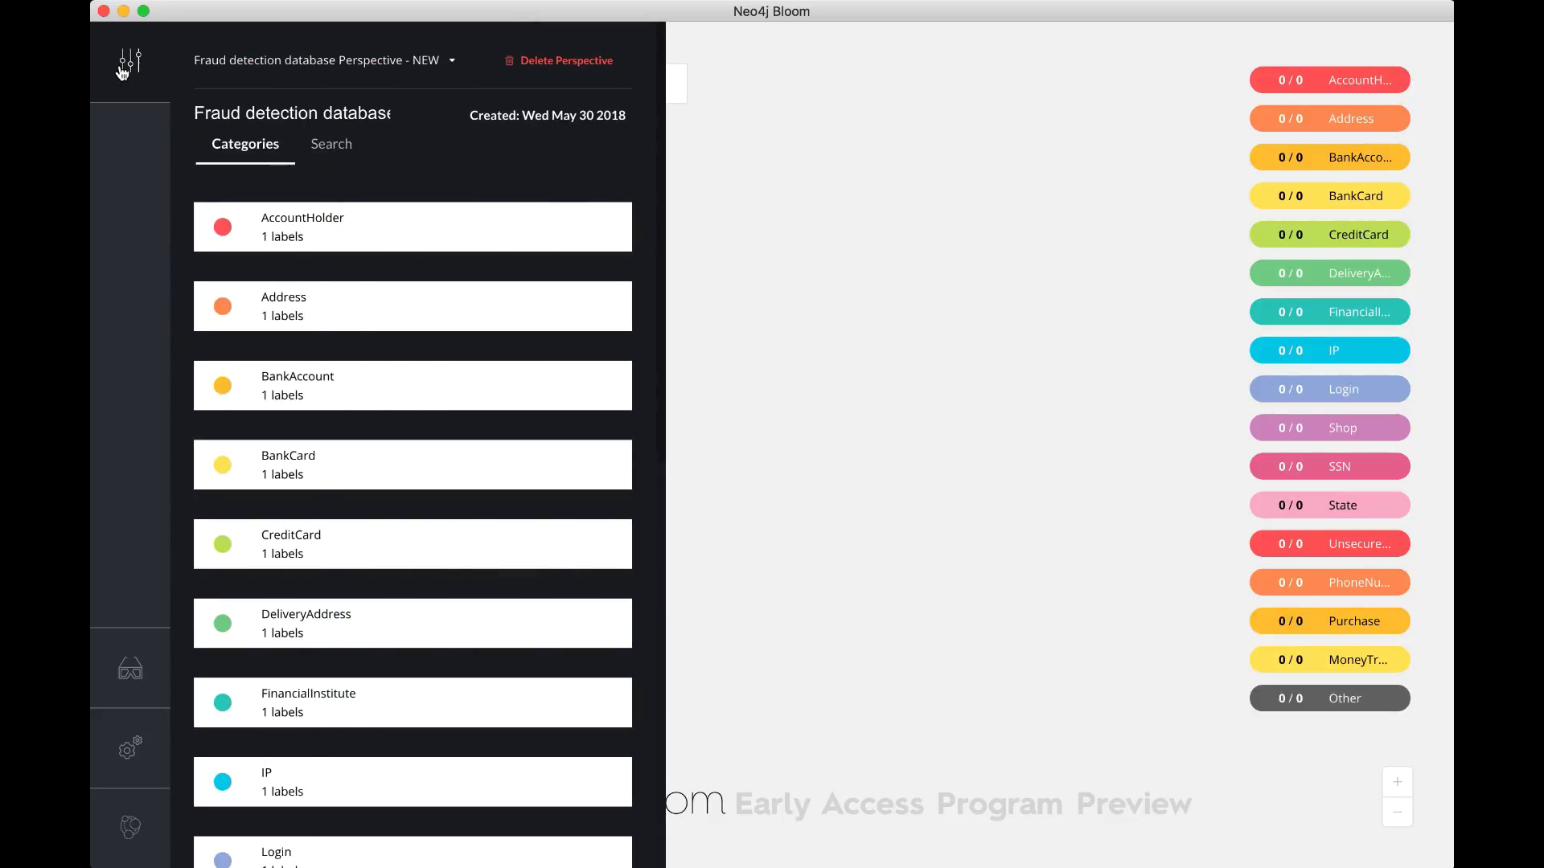
left_click(319, 153)
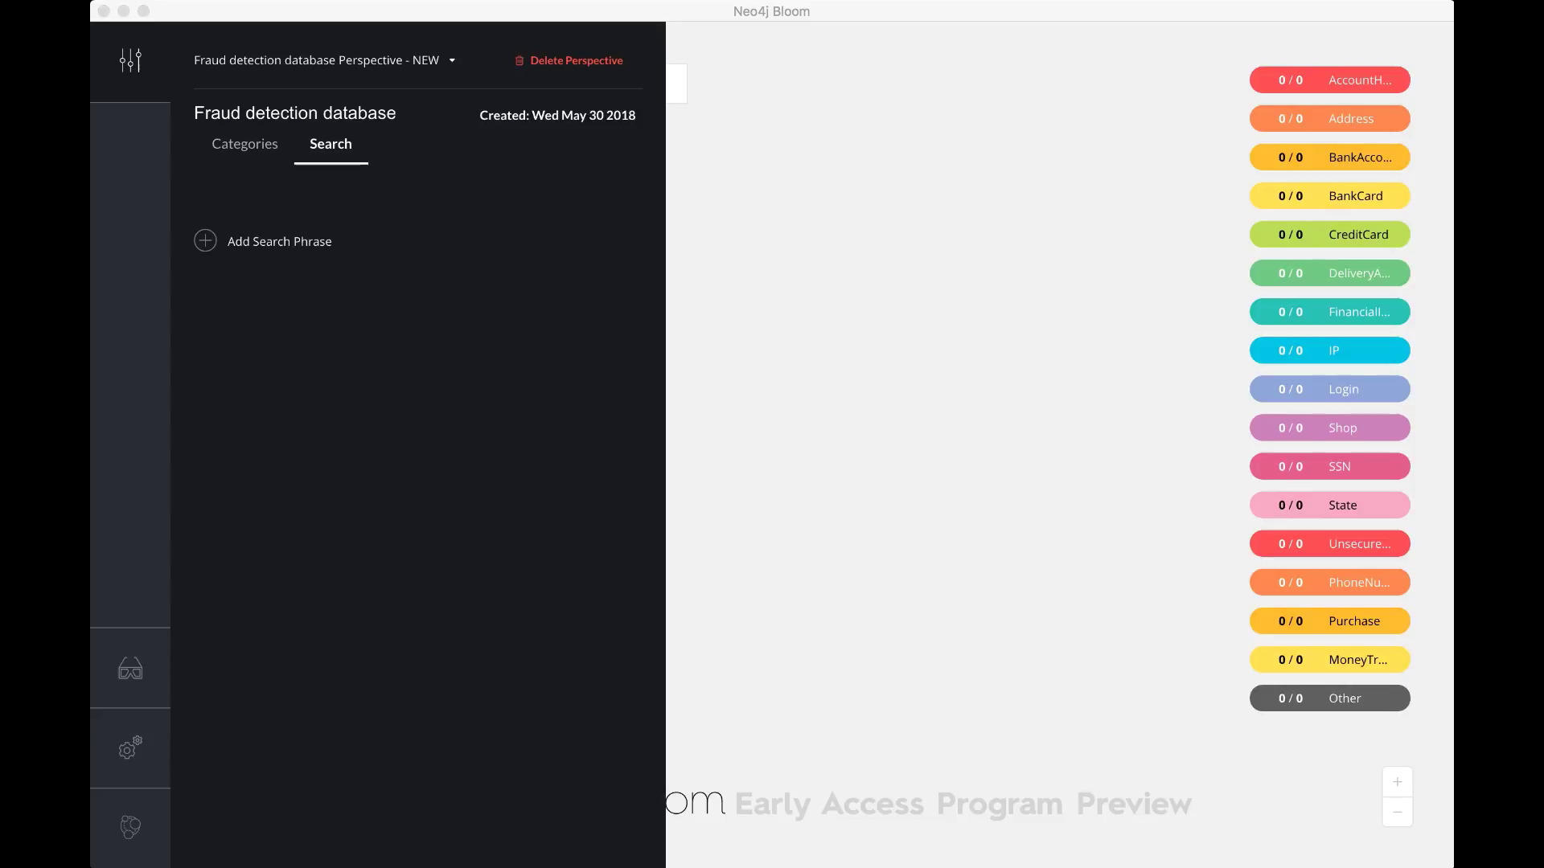
left_click(210, 251)
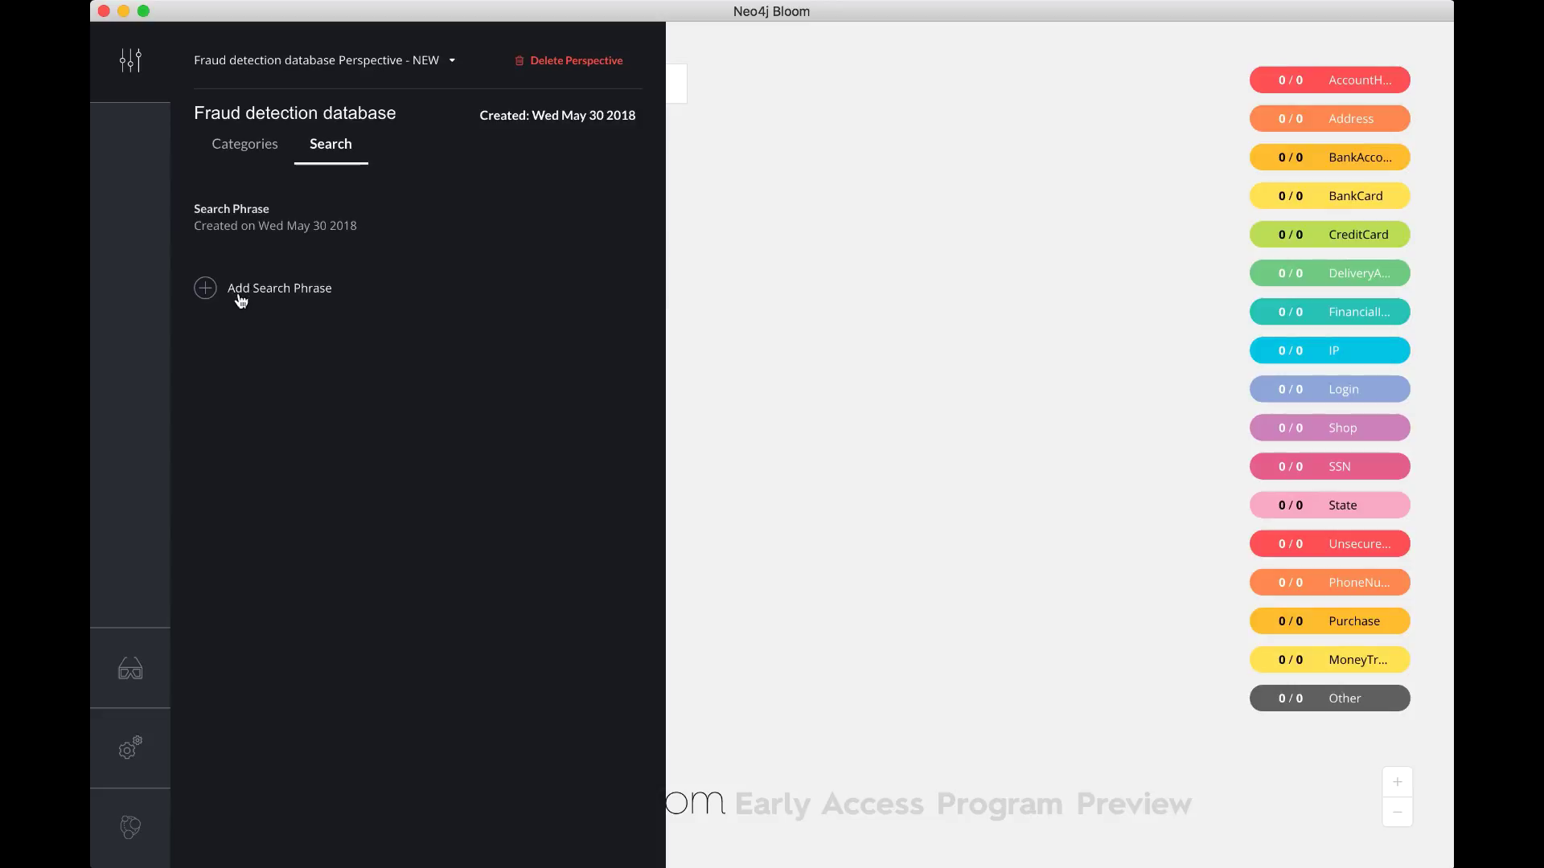
left_click(290, 220)
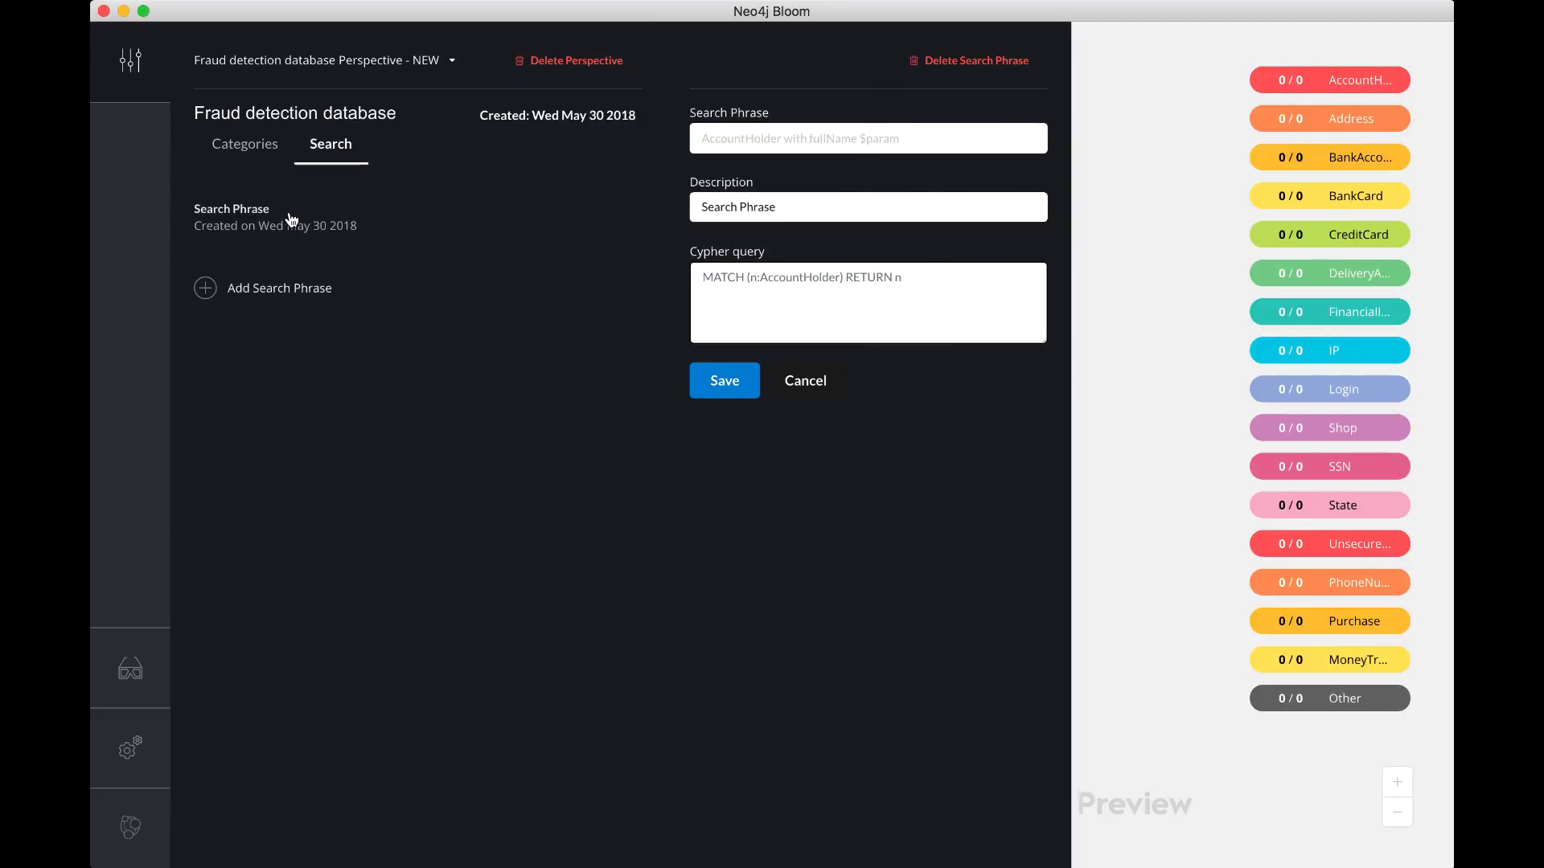
Save the 'Find fraud rings' search phrase with description 'Fraud rings' and the fraud-ring Cypher query.
left_click(748, 131)
type("Find f")
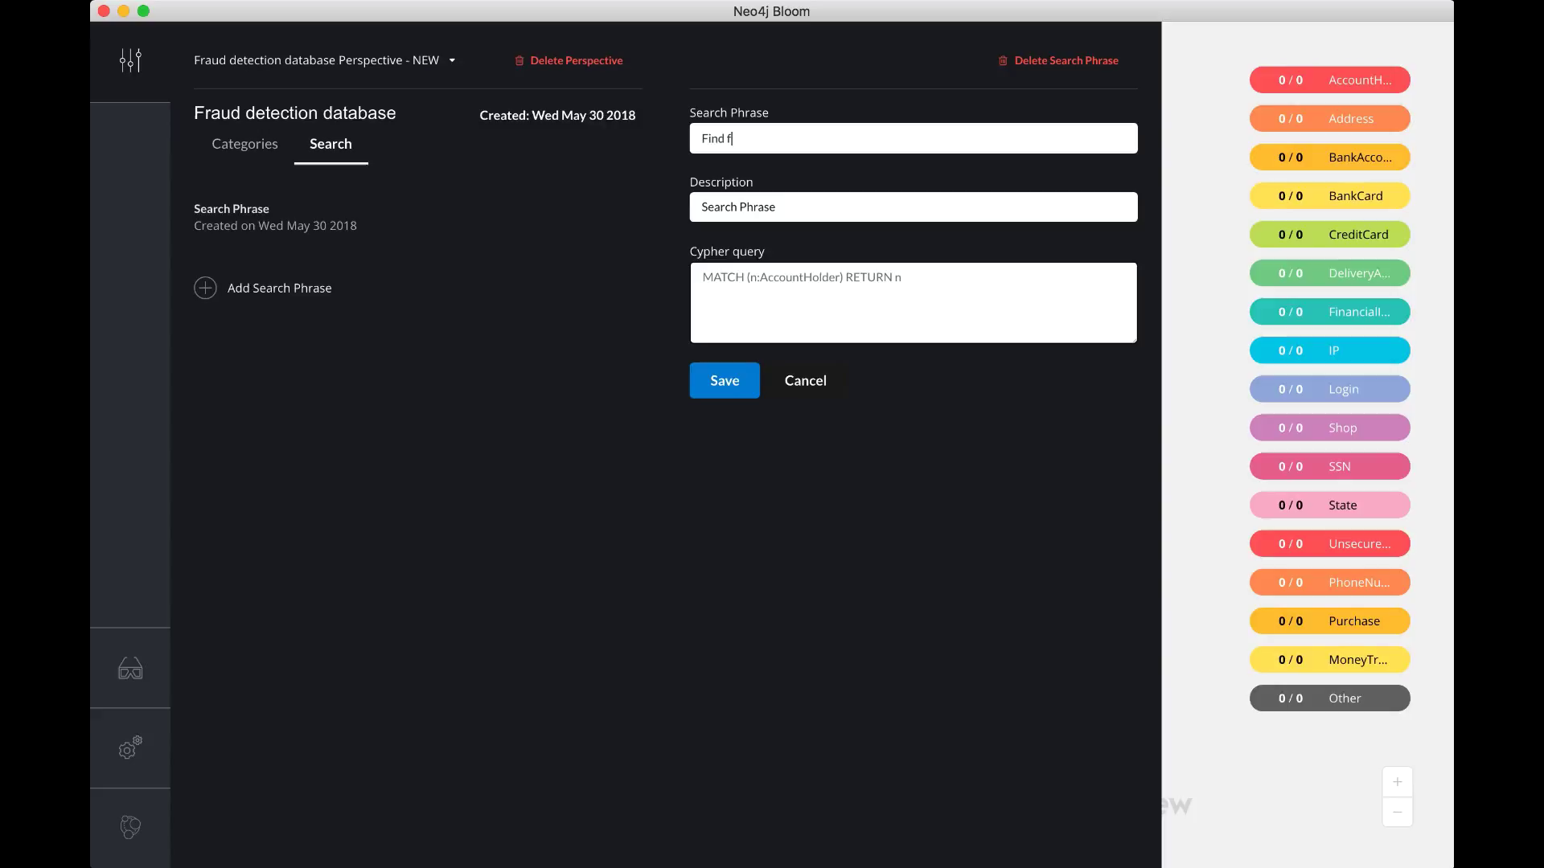
type("raud rings")
key("Tab")
type("Fraud rings")
key("super+v")
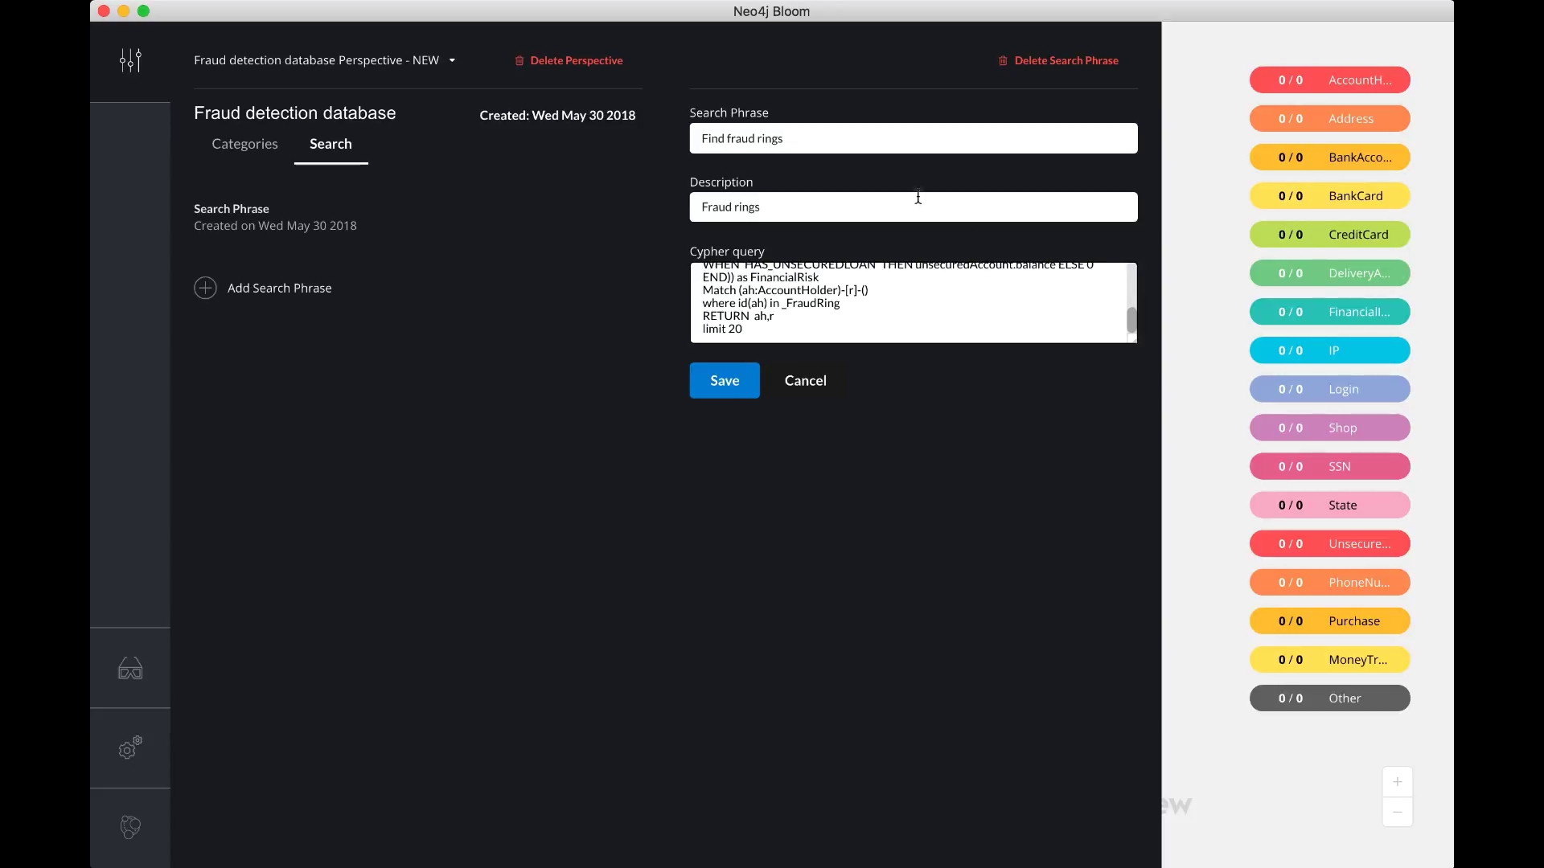
scroll(850, 304, "up", 3)
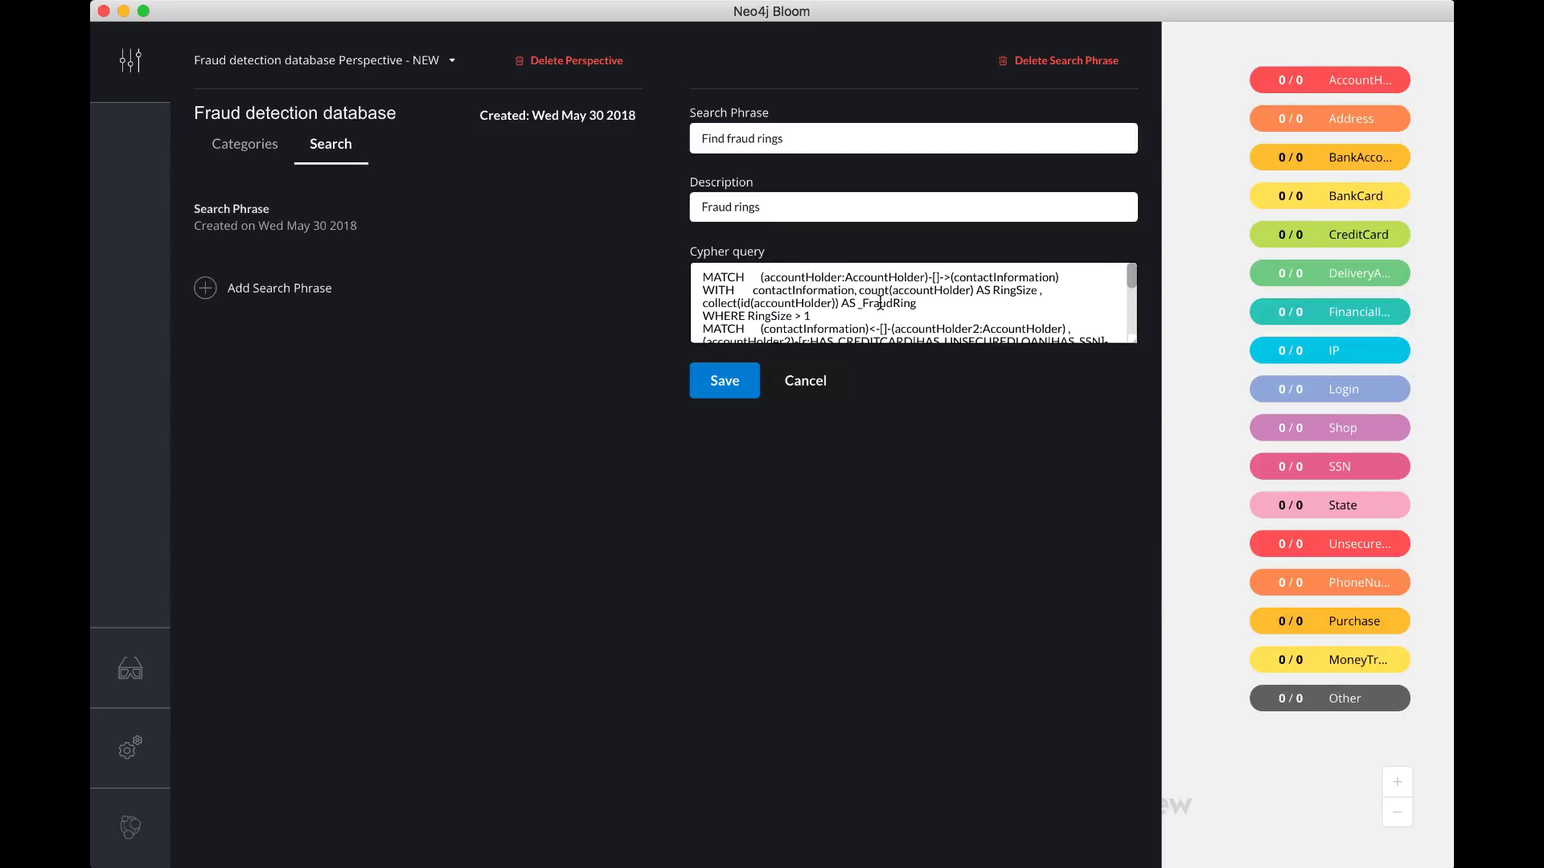
scroll(824, 277, "down", 5)
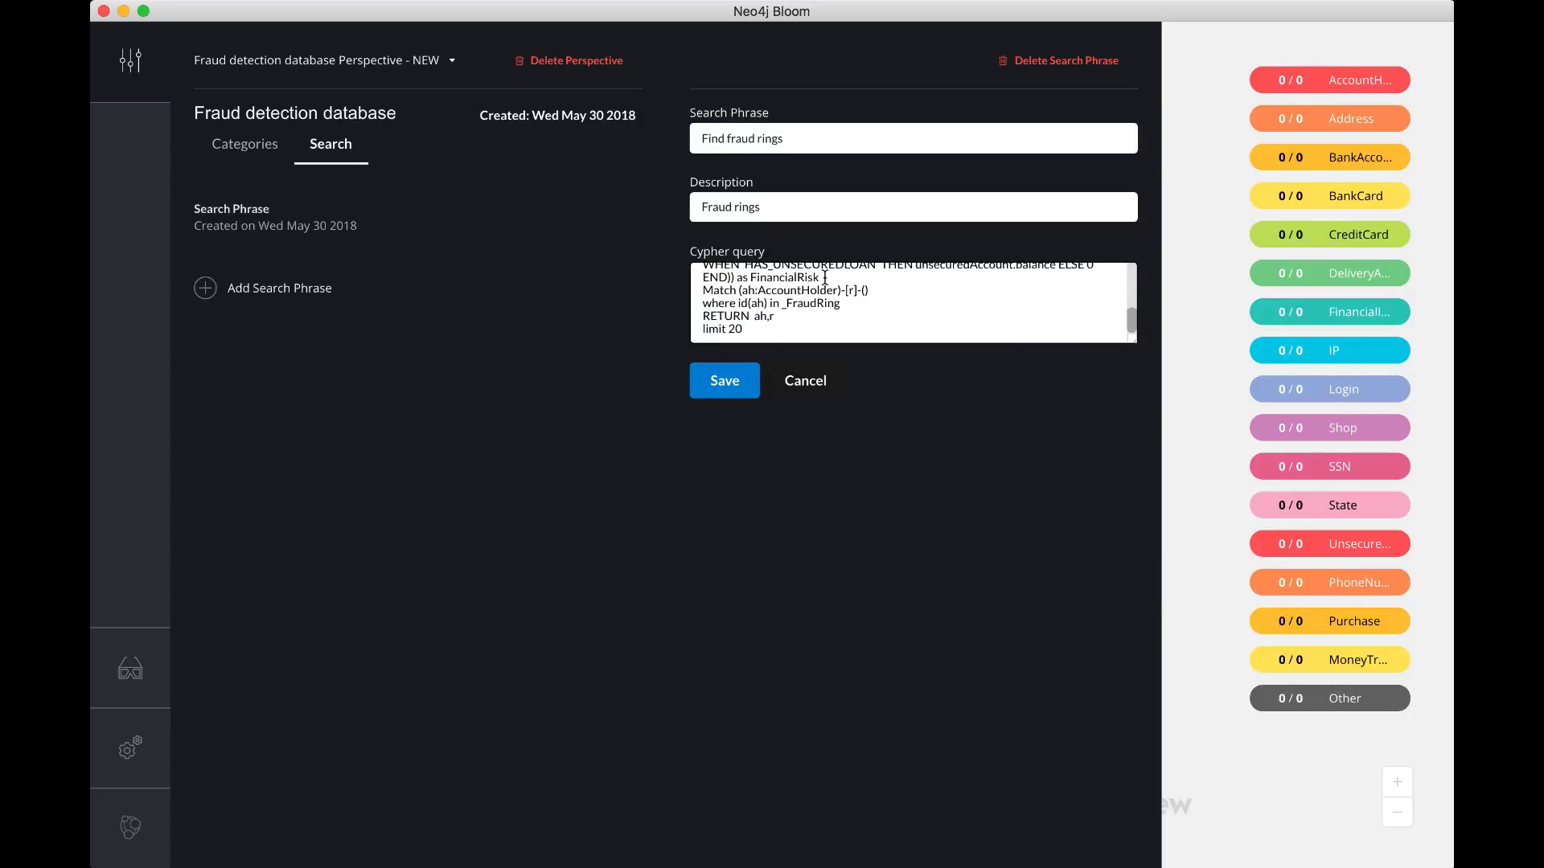
left_click(734, 386)
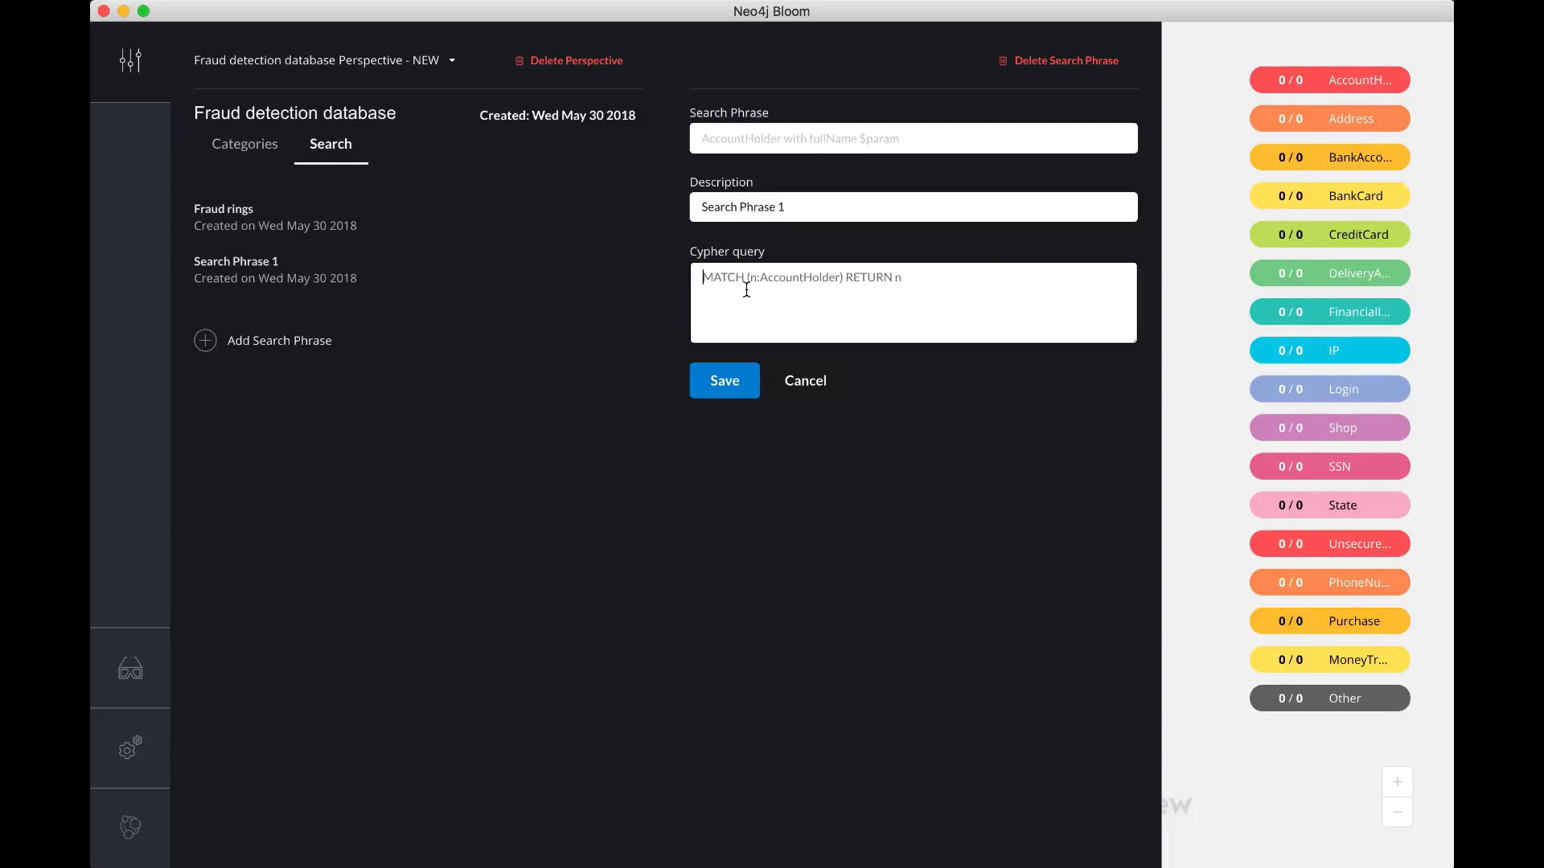
Paste the card-skimmer Cypher query and enter 'Find card skimmers' as both phrase and description.
key("super+v")
left_click(730, 127)
type("Fin")
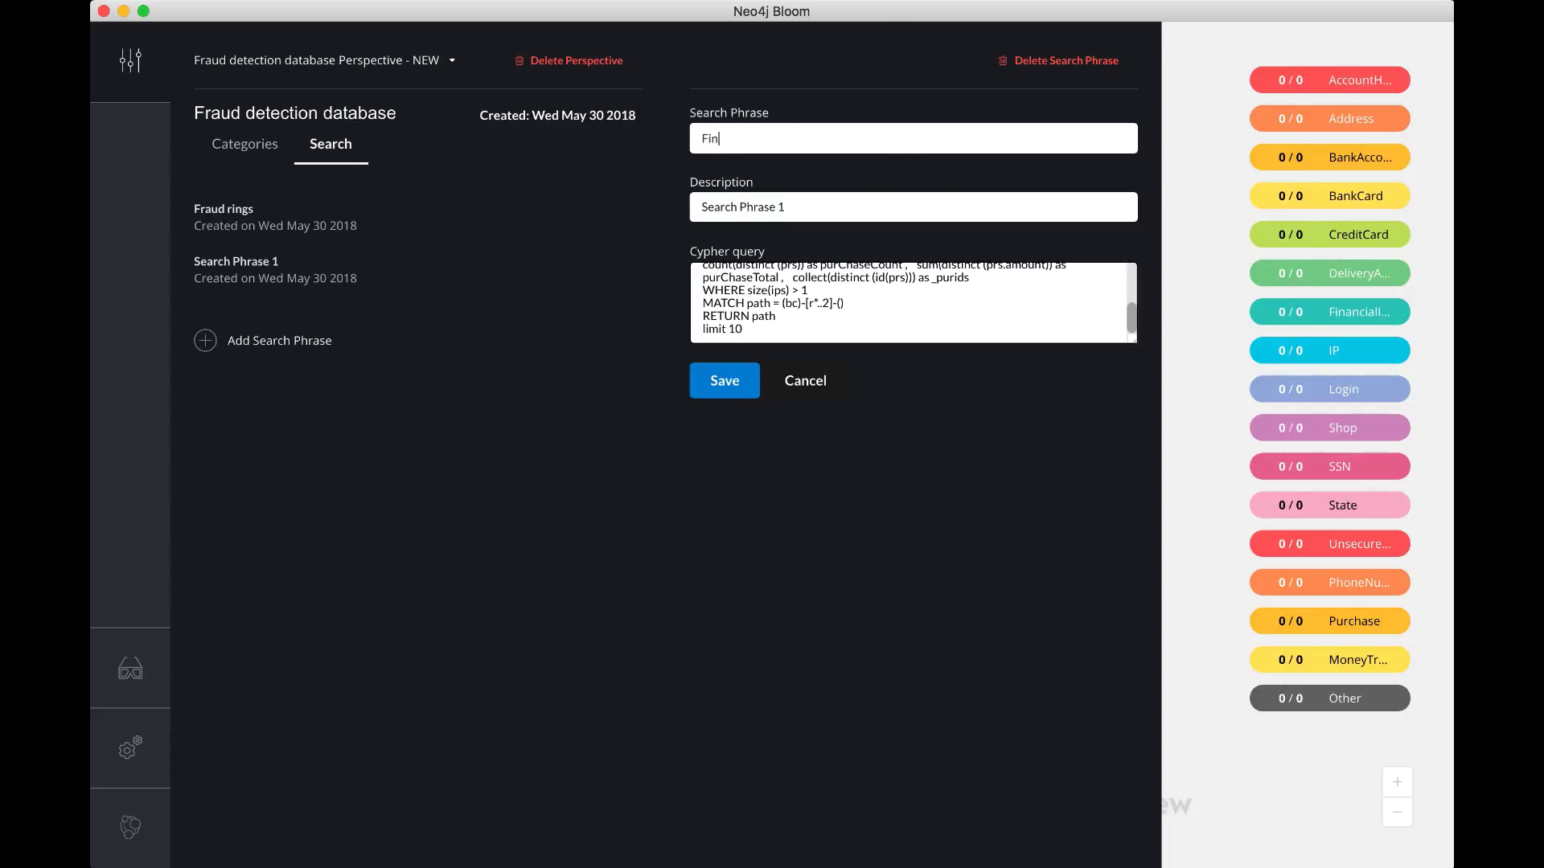
type("d card skimmers")
key("Tab")
type("Find card skimmer")
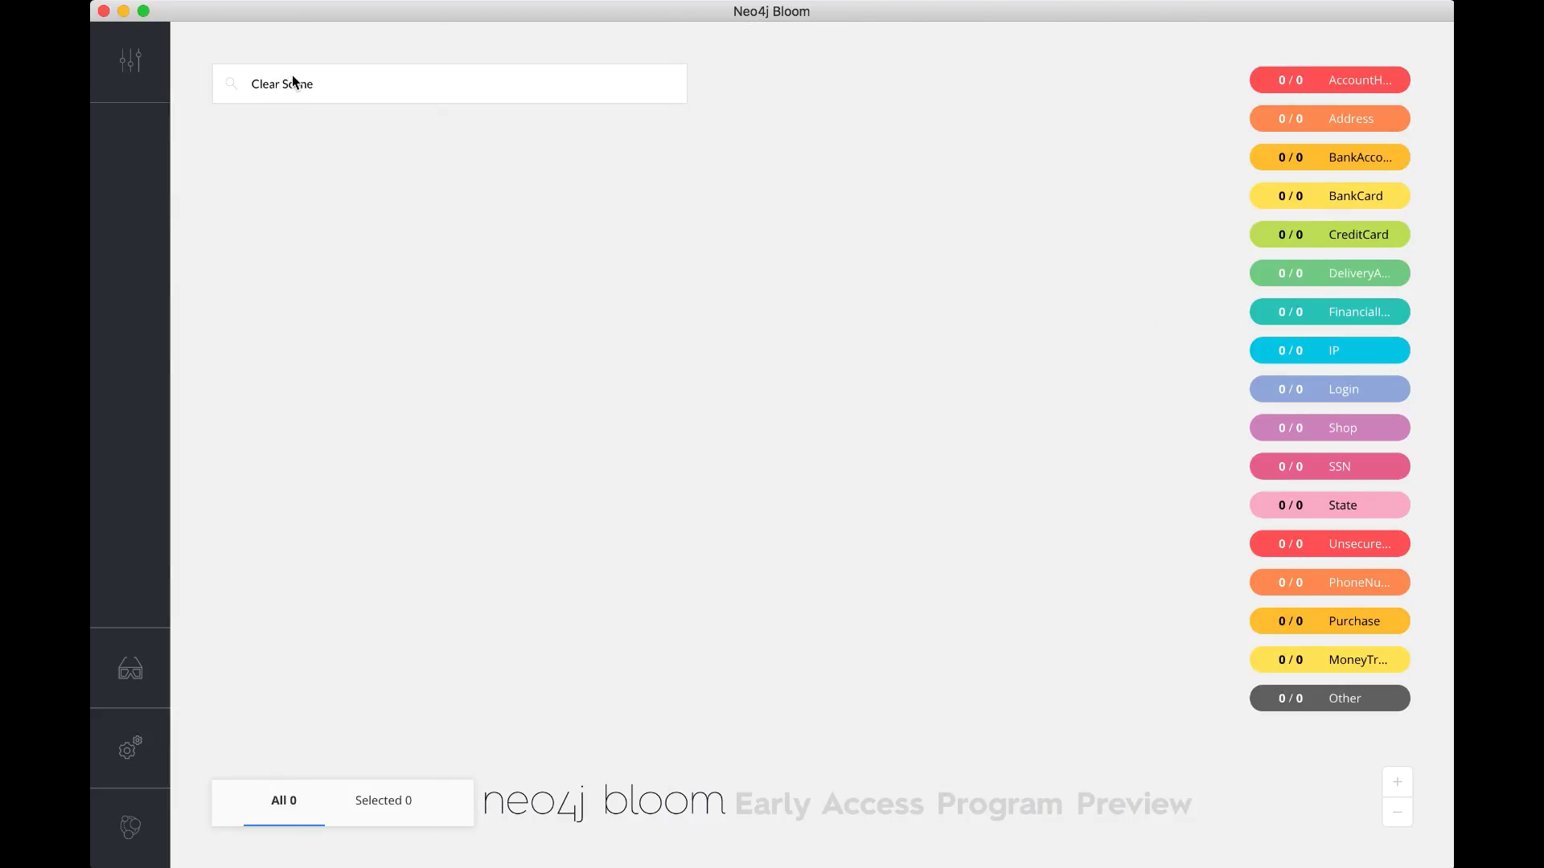
Run the 'Find fraud rings' search and expand the found account holders into the 17-node ring.
triple_click(294, 83)
type("fa")
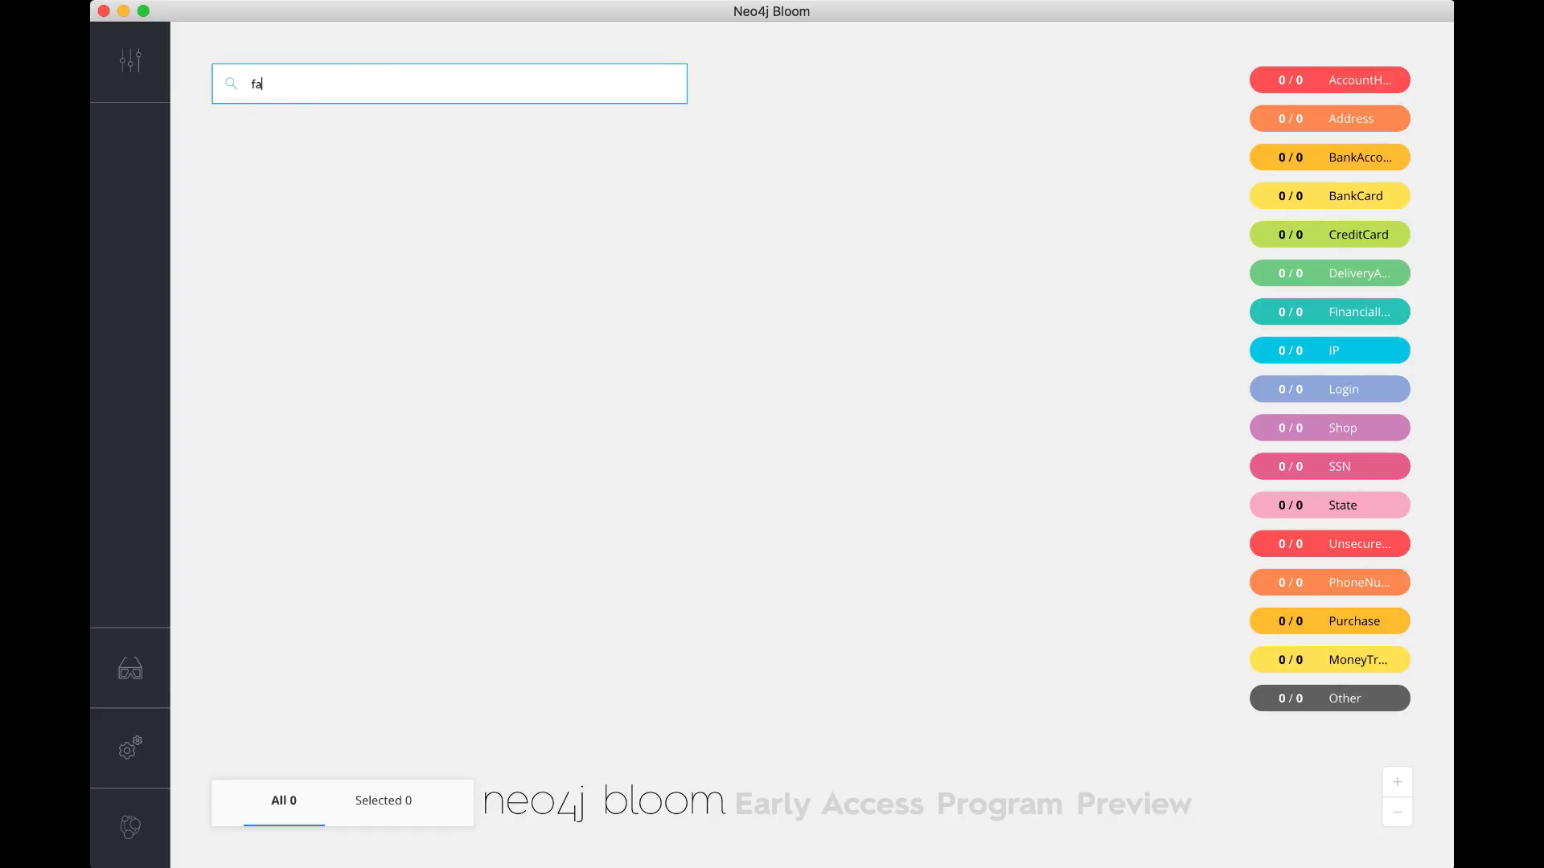
type("d")
key("BackSpace")
key("BackSpace")
type("ind fra")
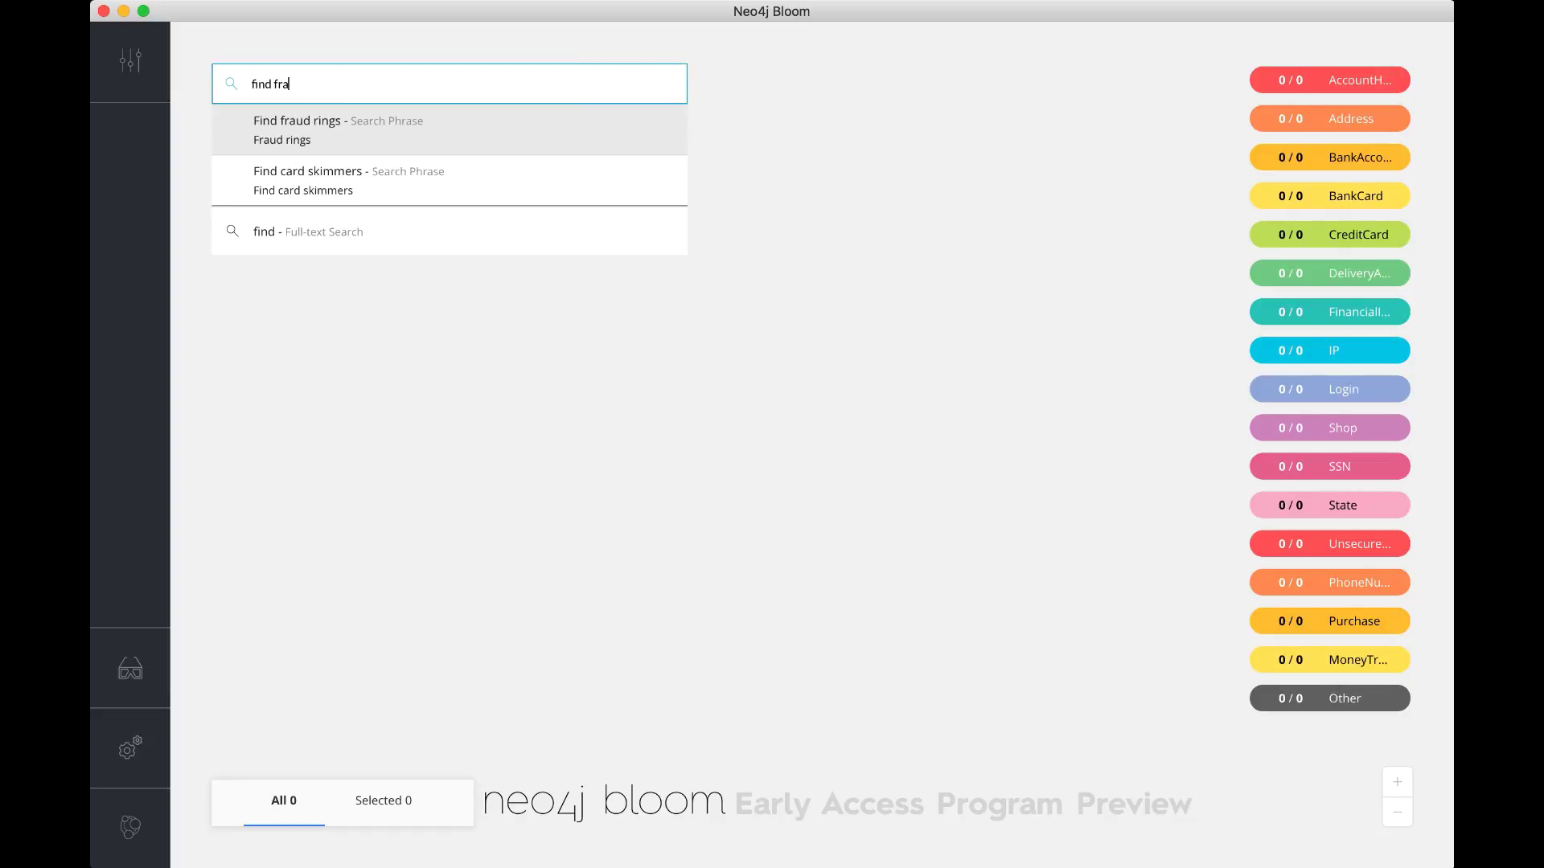
type("u")
key("Return")
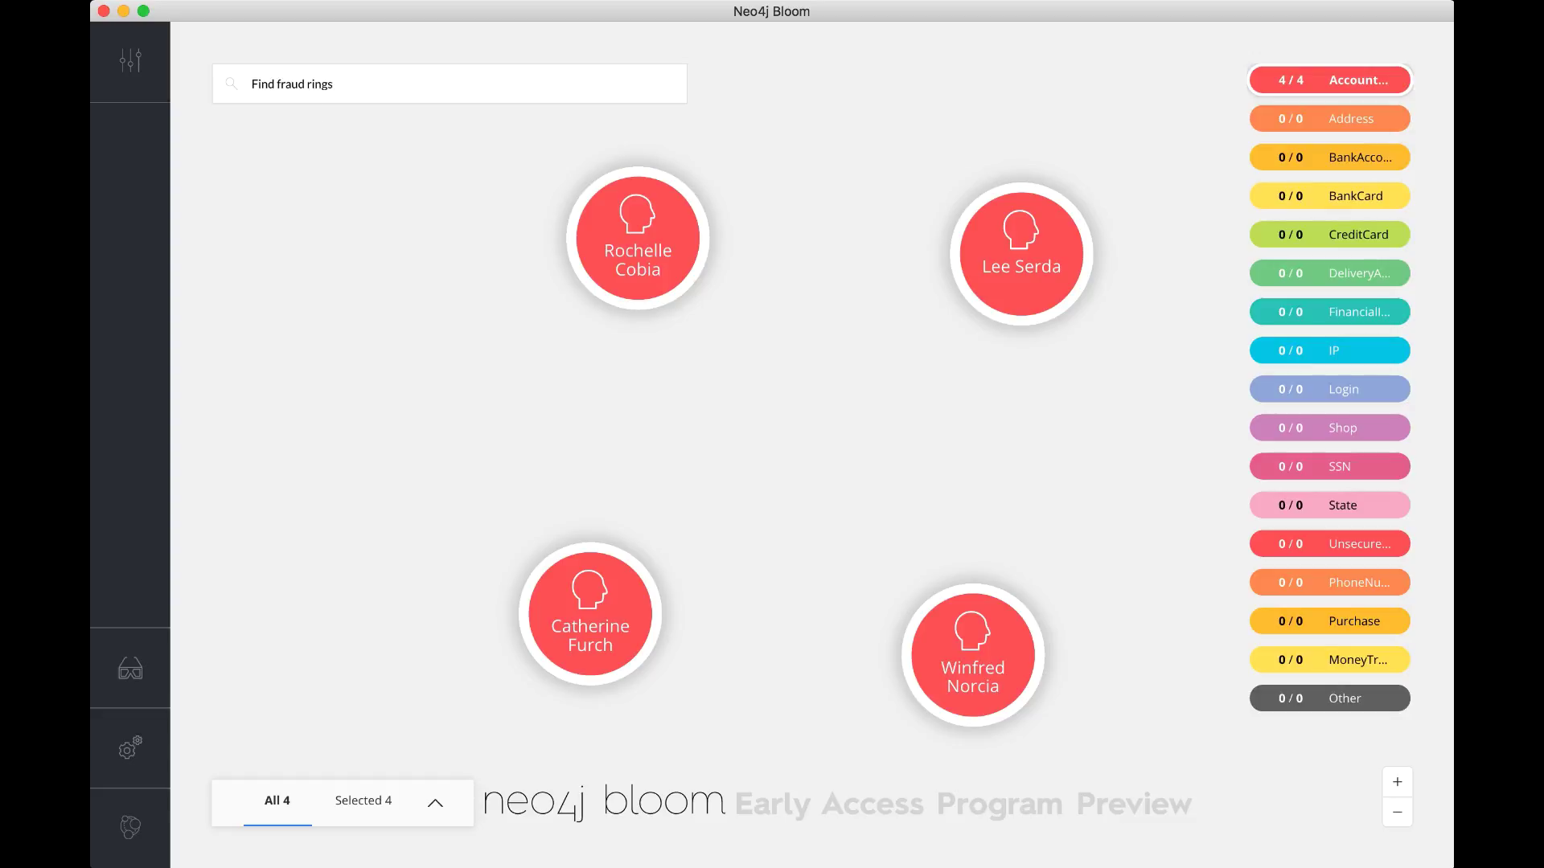
key("super+e")
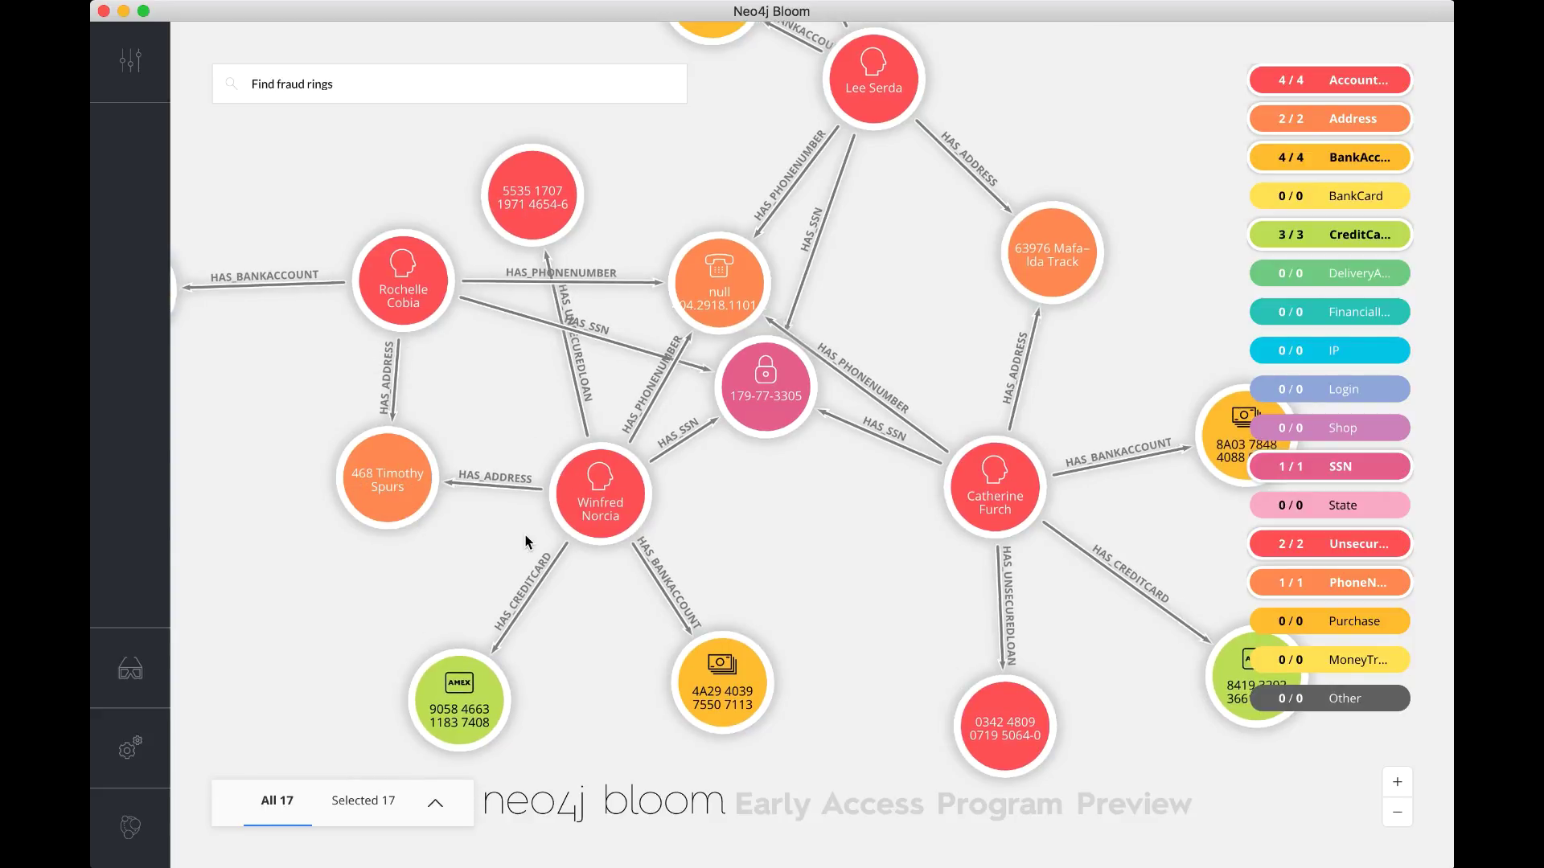
Run 'Find card skimmers', dismiss the notice, deselect, and pan to the new purchase cluster.
left_click(324, 85)
type("find sk")
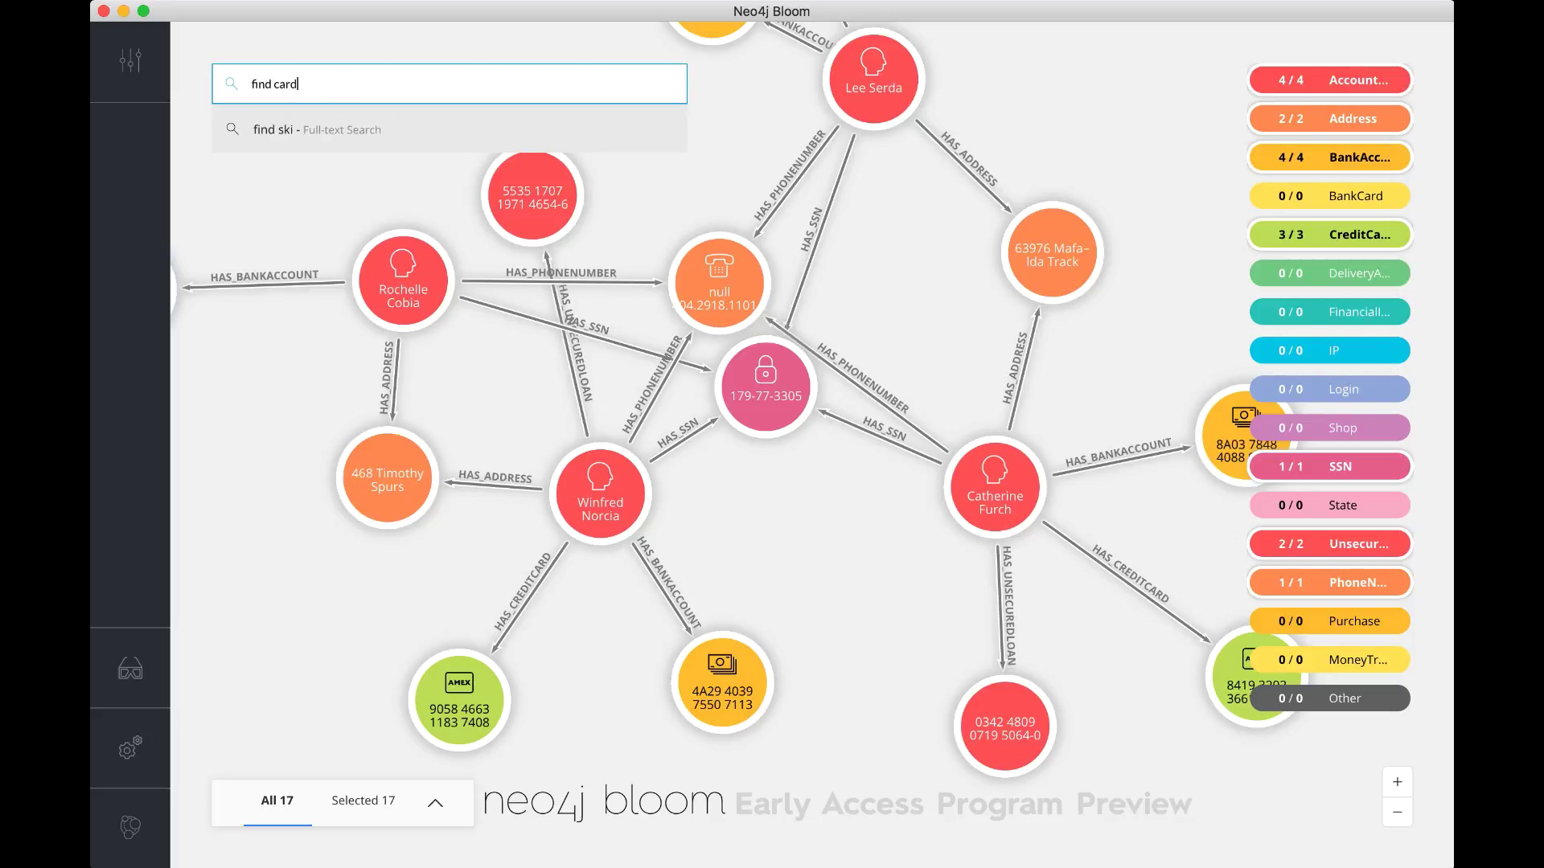
key("Return")
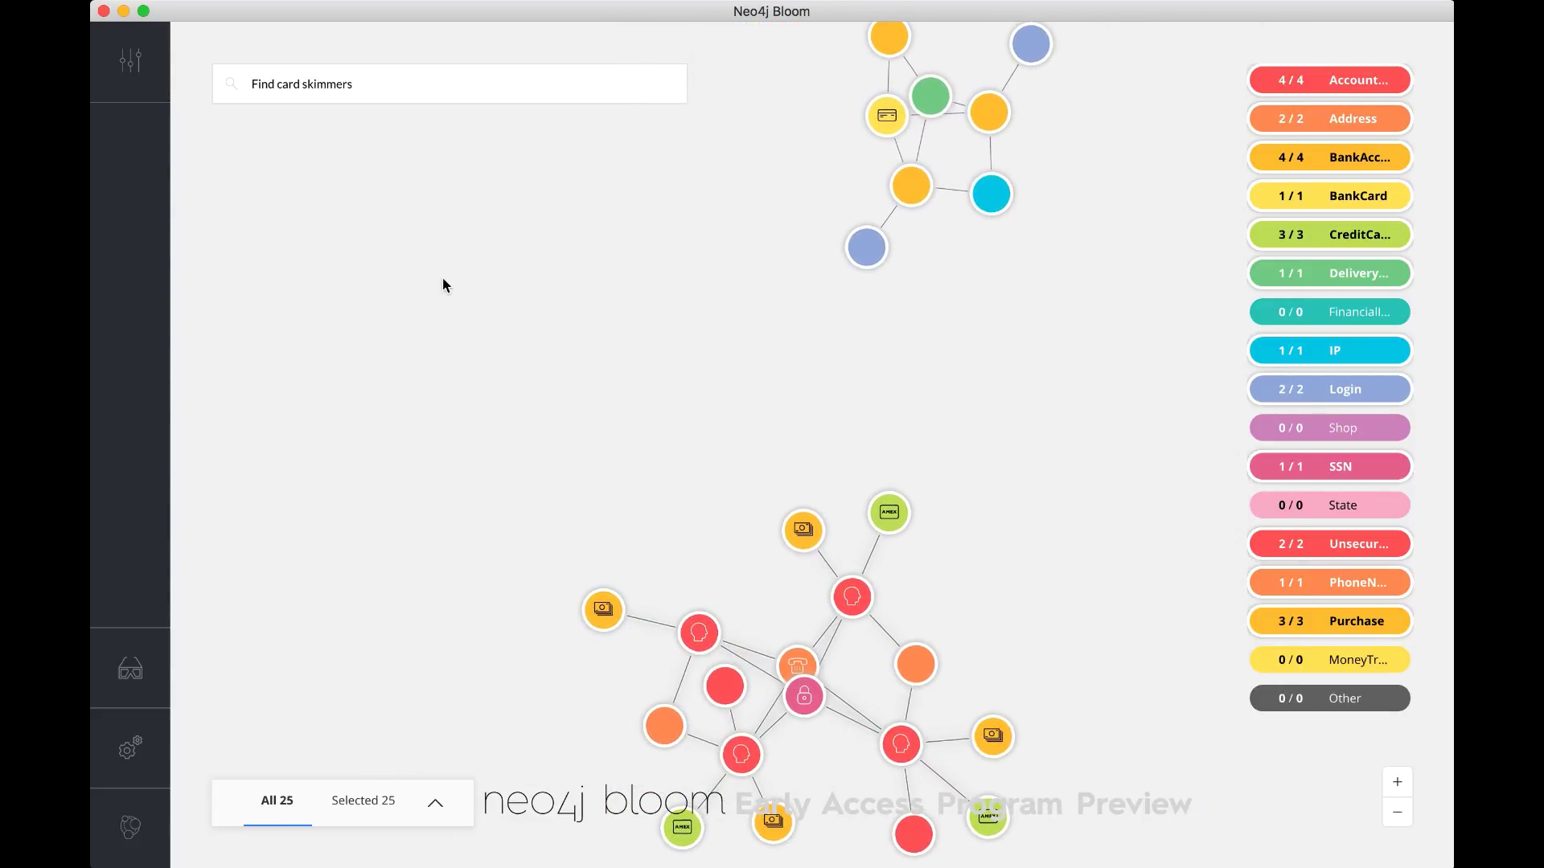
left_click(551, 378)
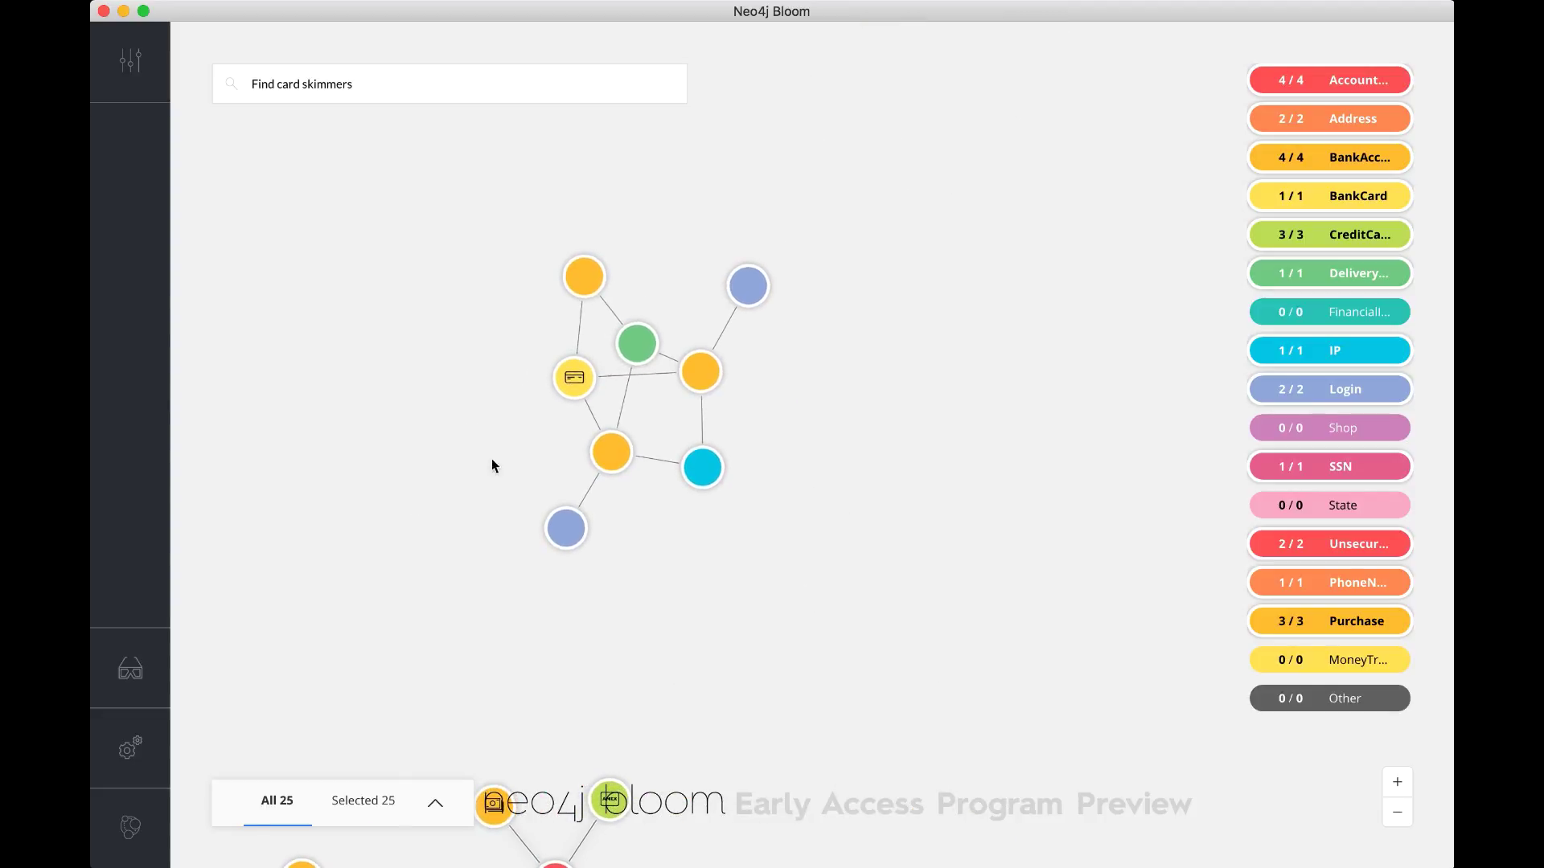
left_click(520, 242)
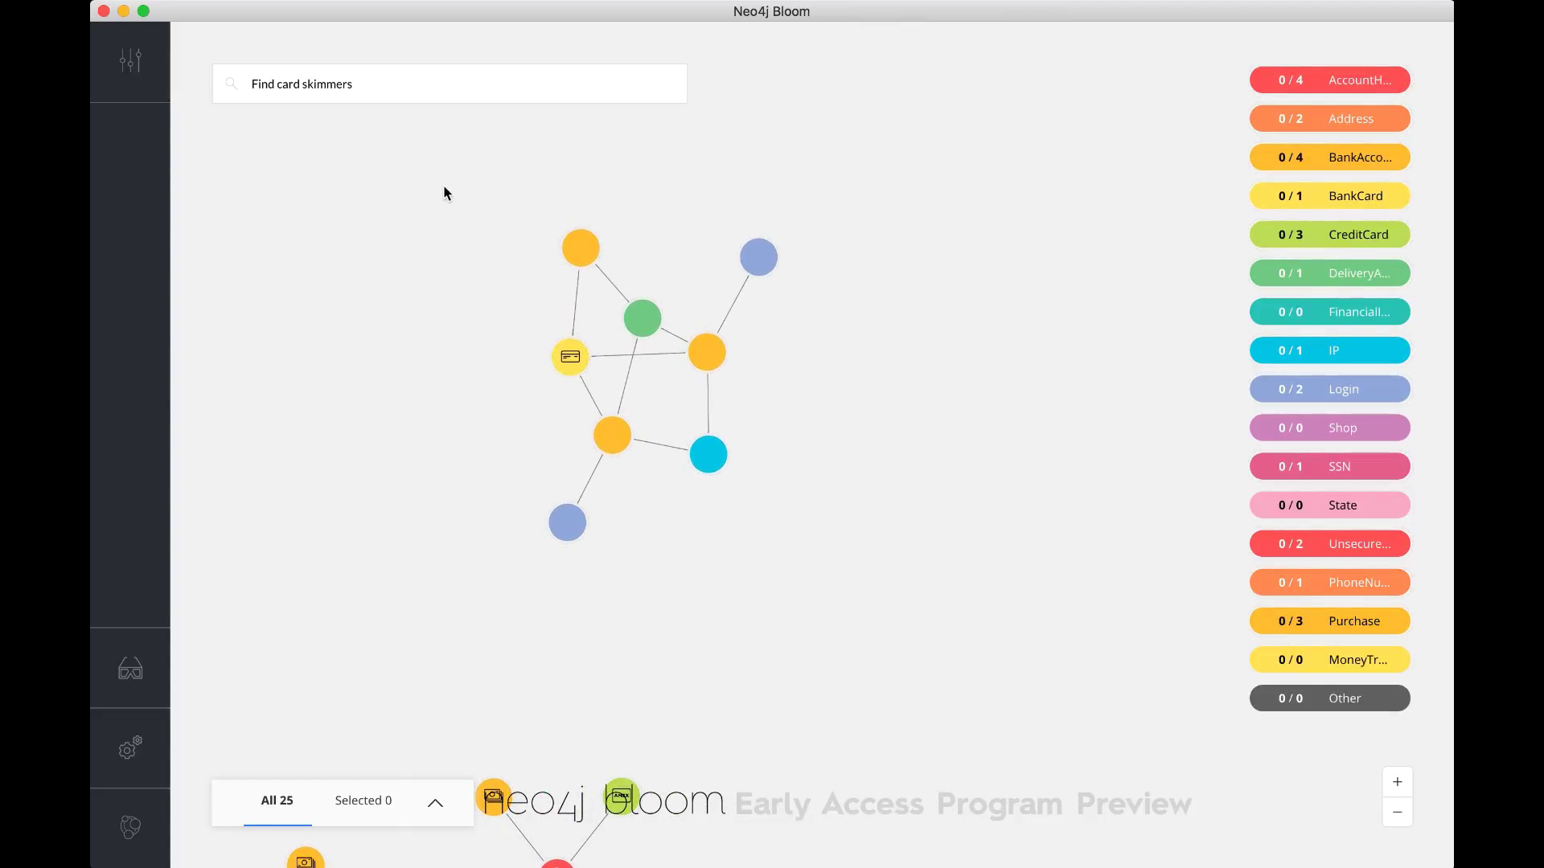
left_click_drag(445, 193, 874, 657)
left_click(488, 247)
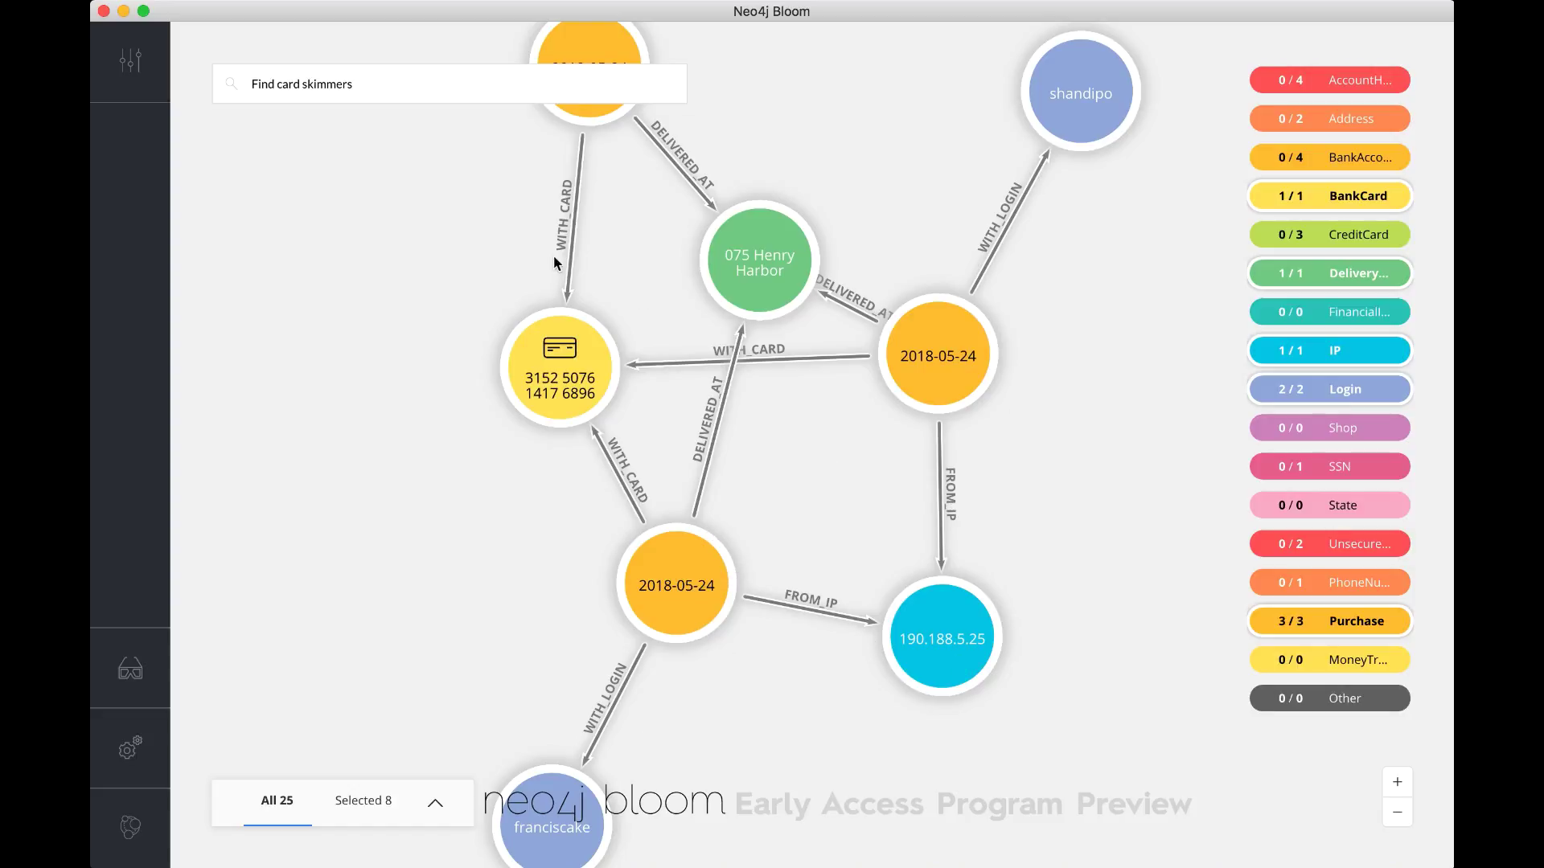
left_click(351, 94)
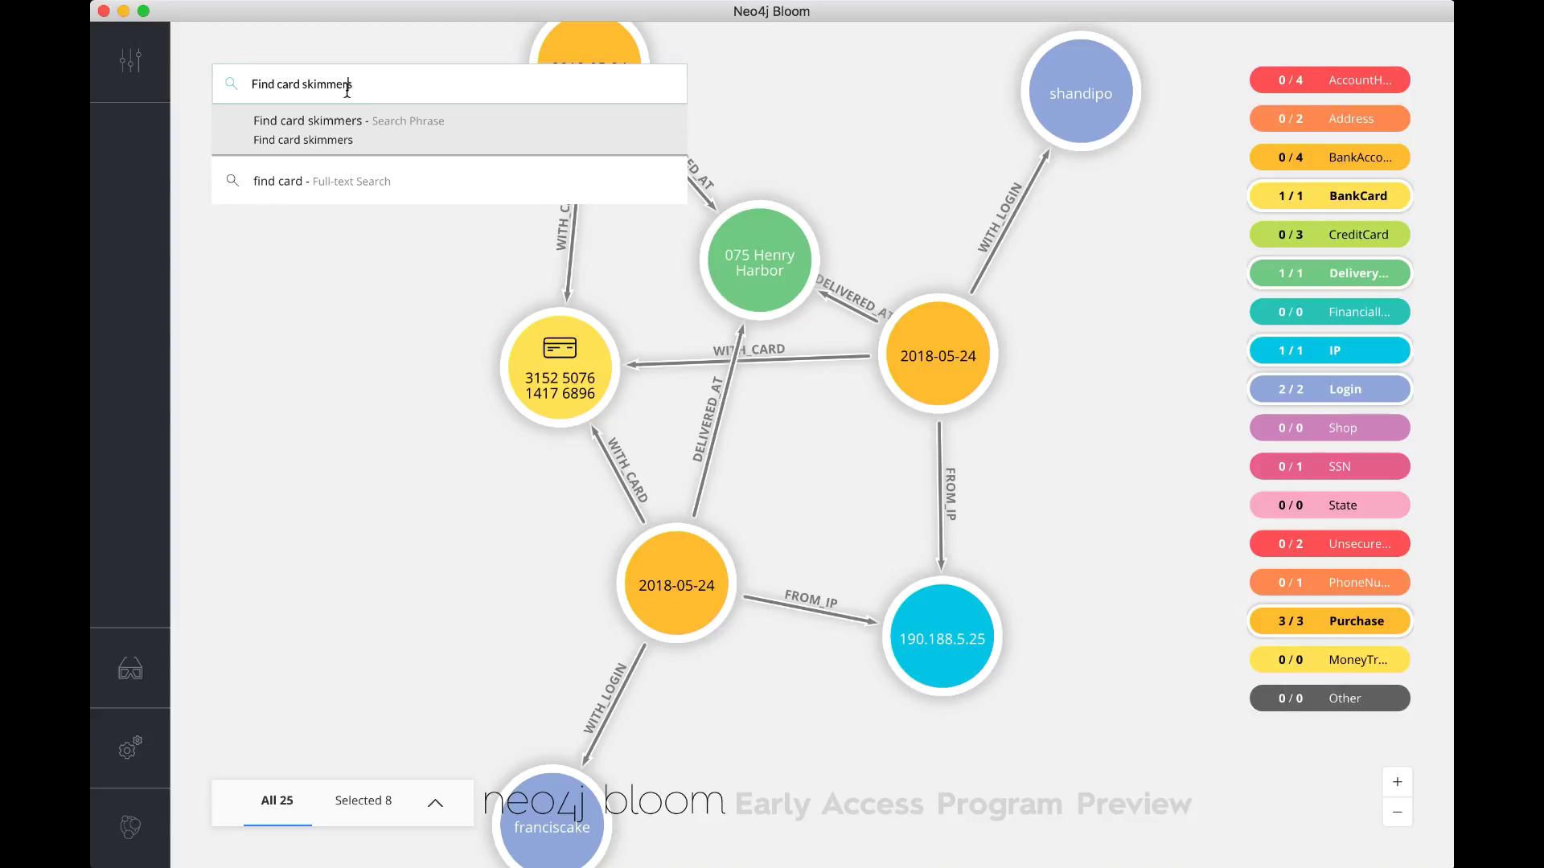
Replace the search text with 'clear' and run Clear Scene to empty the graph.
key("super+a")
key("BackSpace")
type("clear")
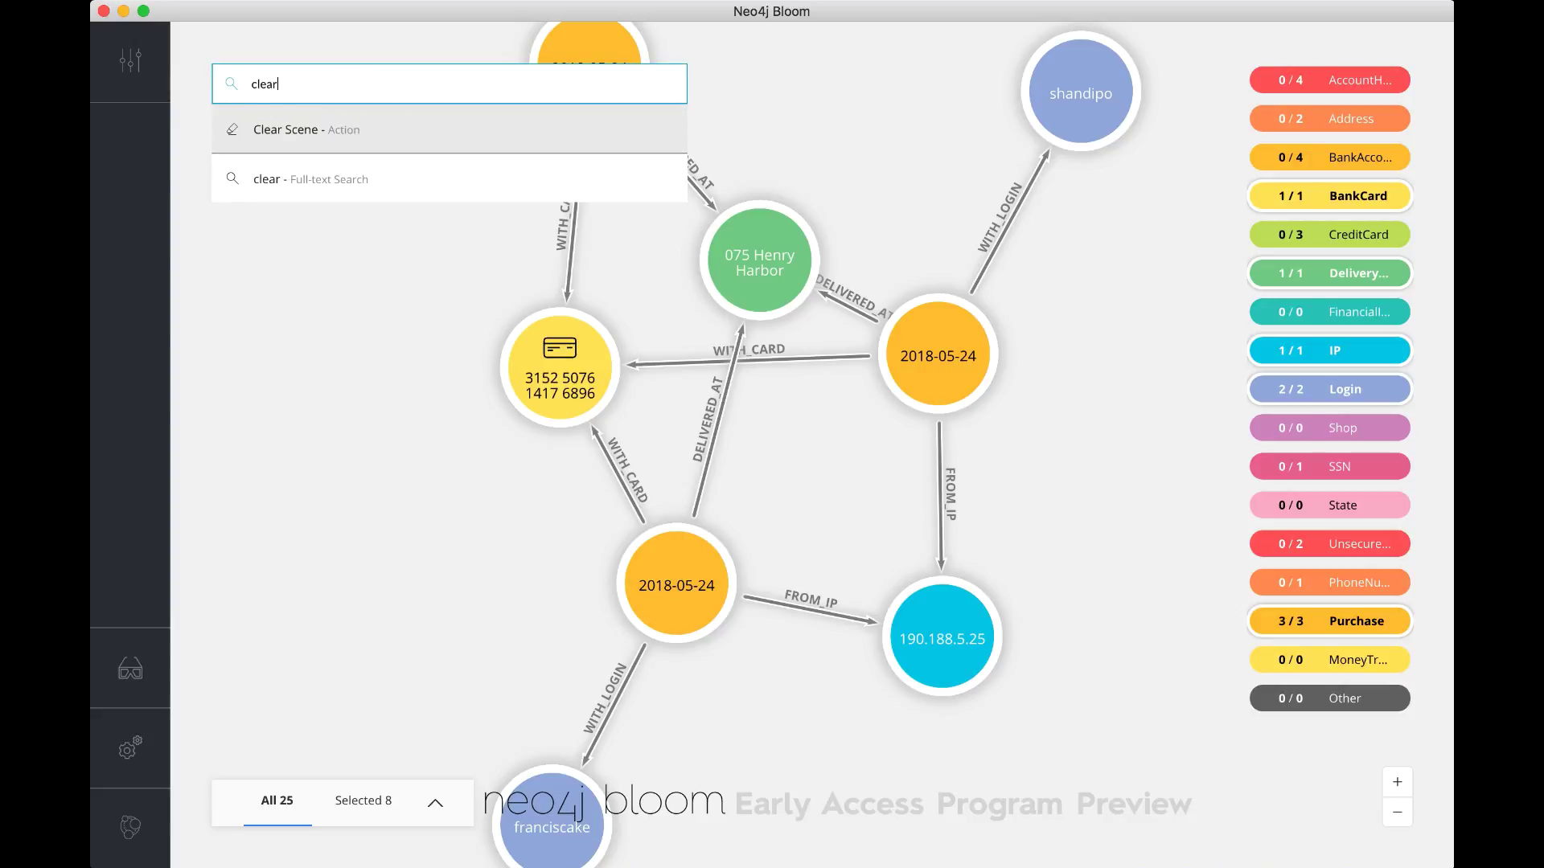
key("Return")
Open the perspective's search phrases and focus the new phrase's Cypher query field.
left_click(131, 61)
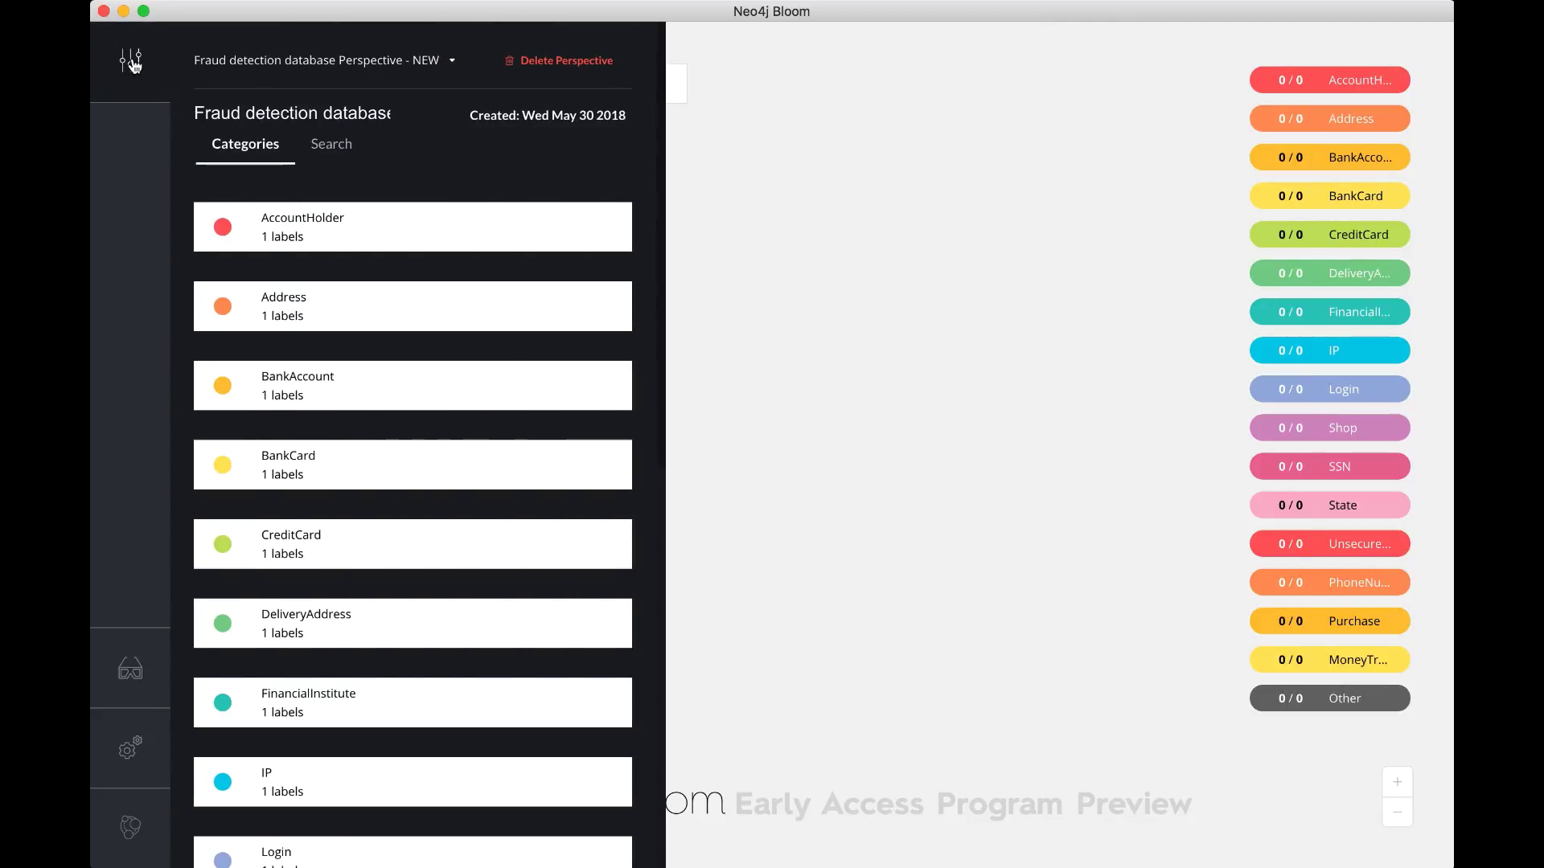
left_click(343, 147)
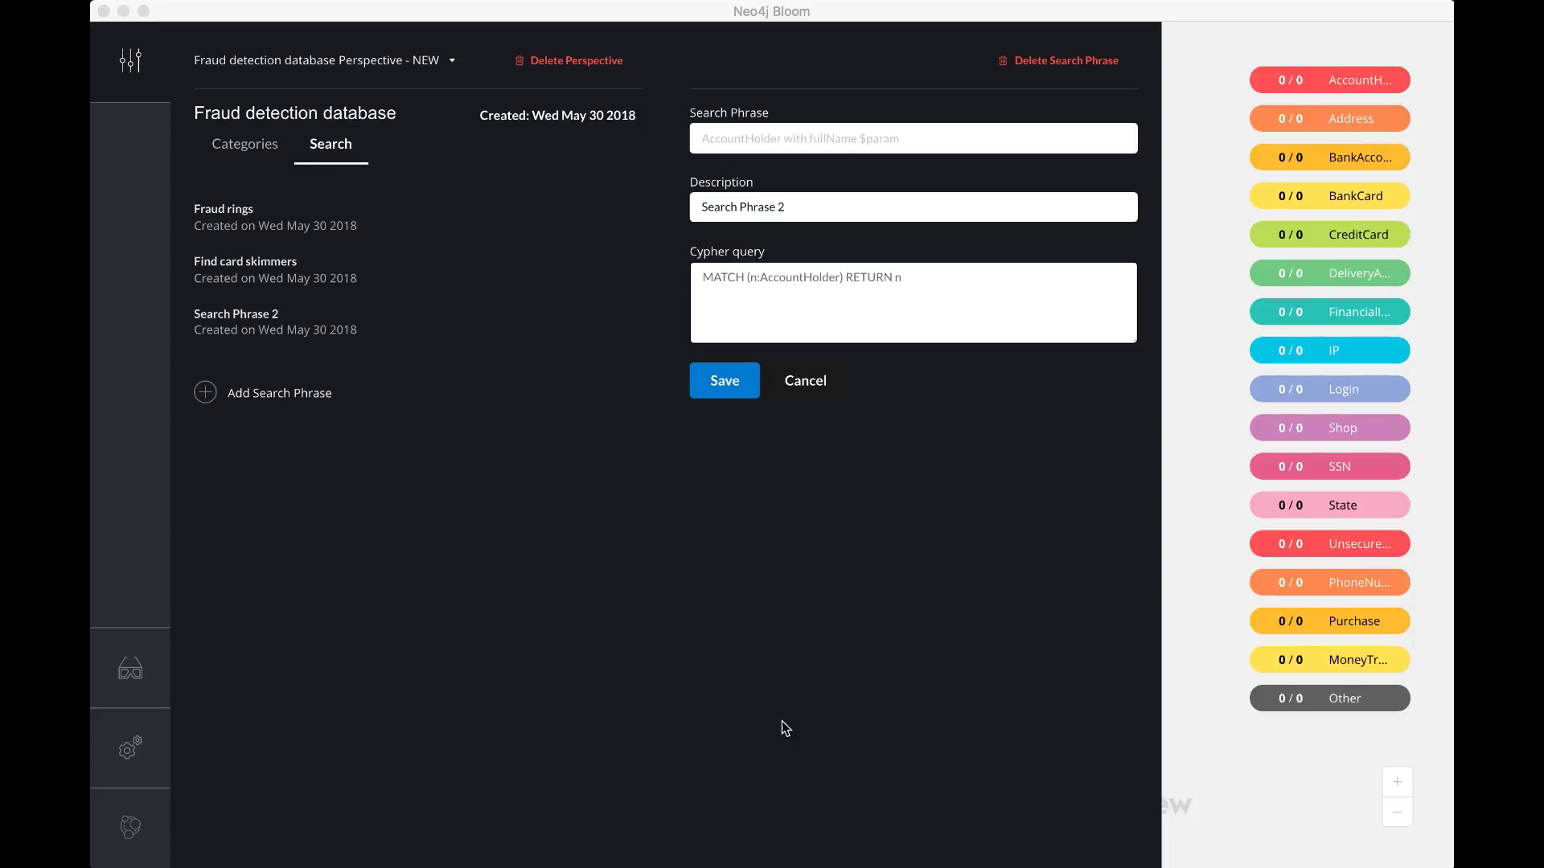
left_click(774, 278)
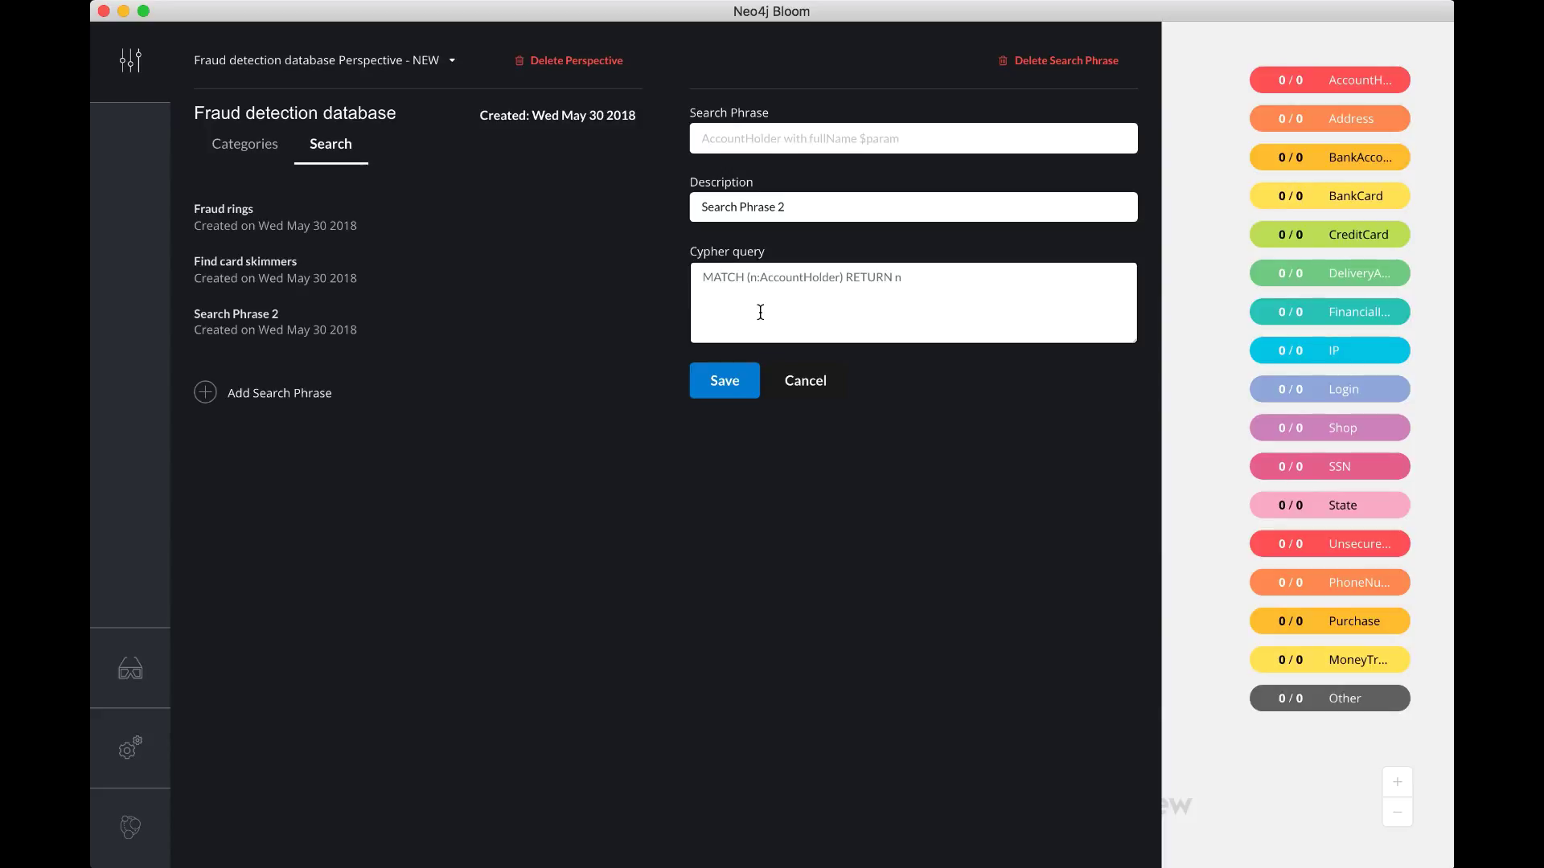
Paste the Cypher query matching MoneyTransfer nodes where n.amount > $param.
type("Match (n:MoneyTransfer)-[r]-(conn) where n.amount > $param return n, r, conn")
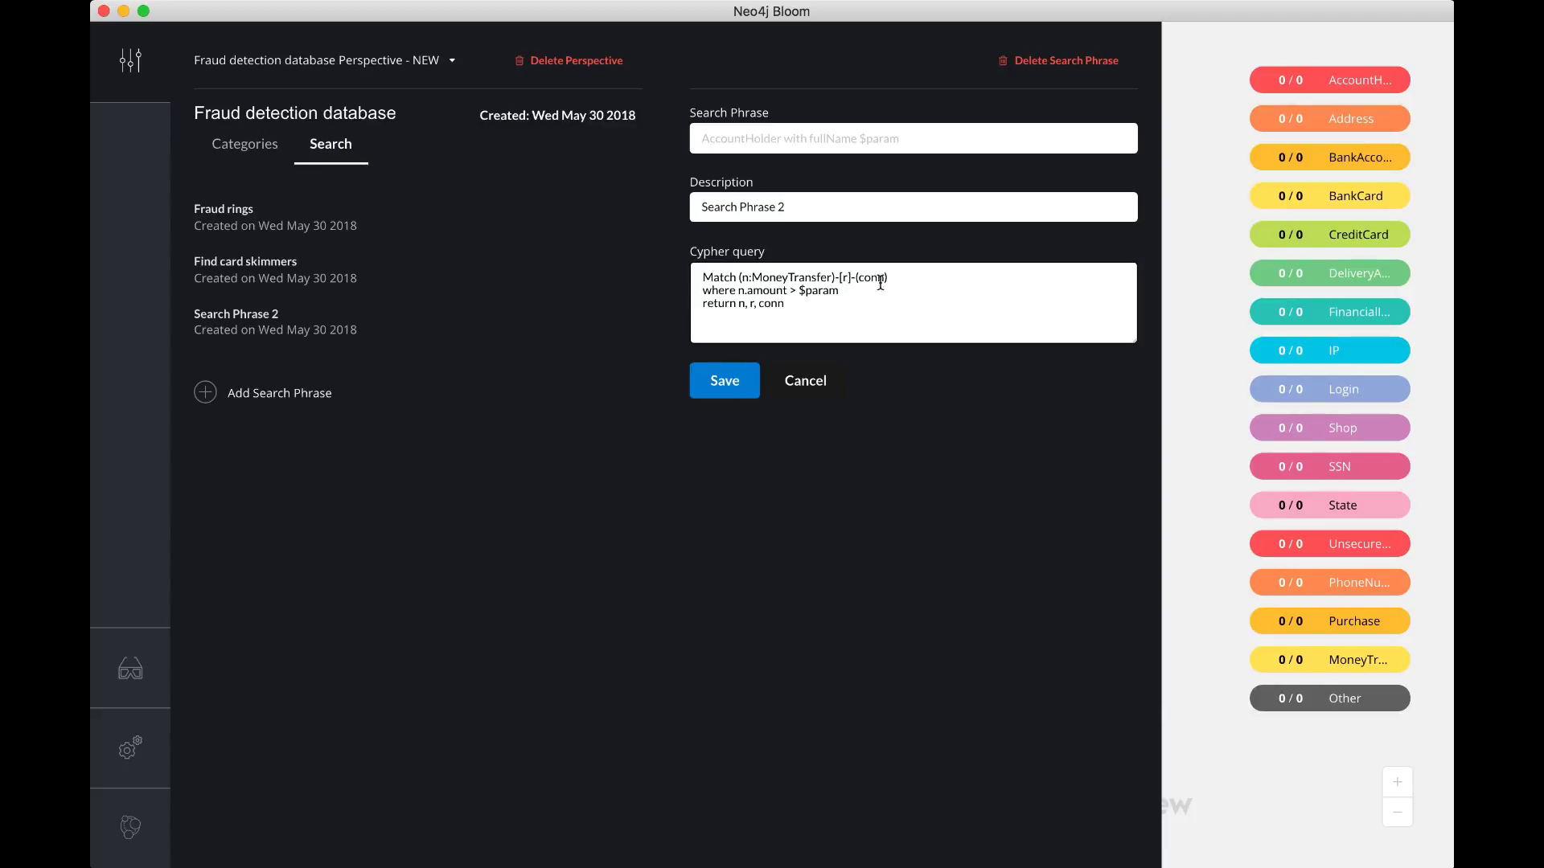
double_click(768, 291)
left_click_drag(800, 291, 849, 290)
Word the search phrase as 'MoneyTransfers above $param'.
left_click(729, 136)
type("MoneyT")
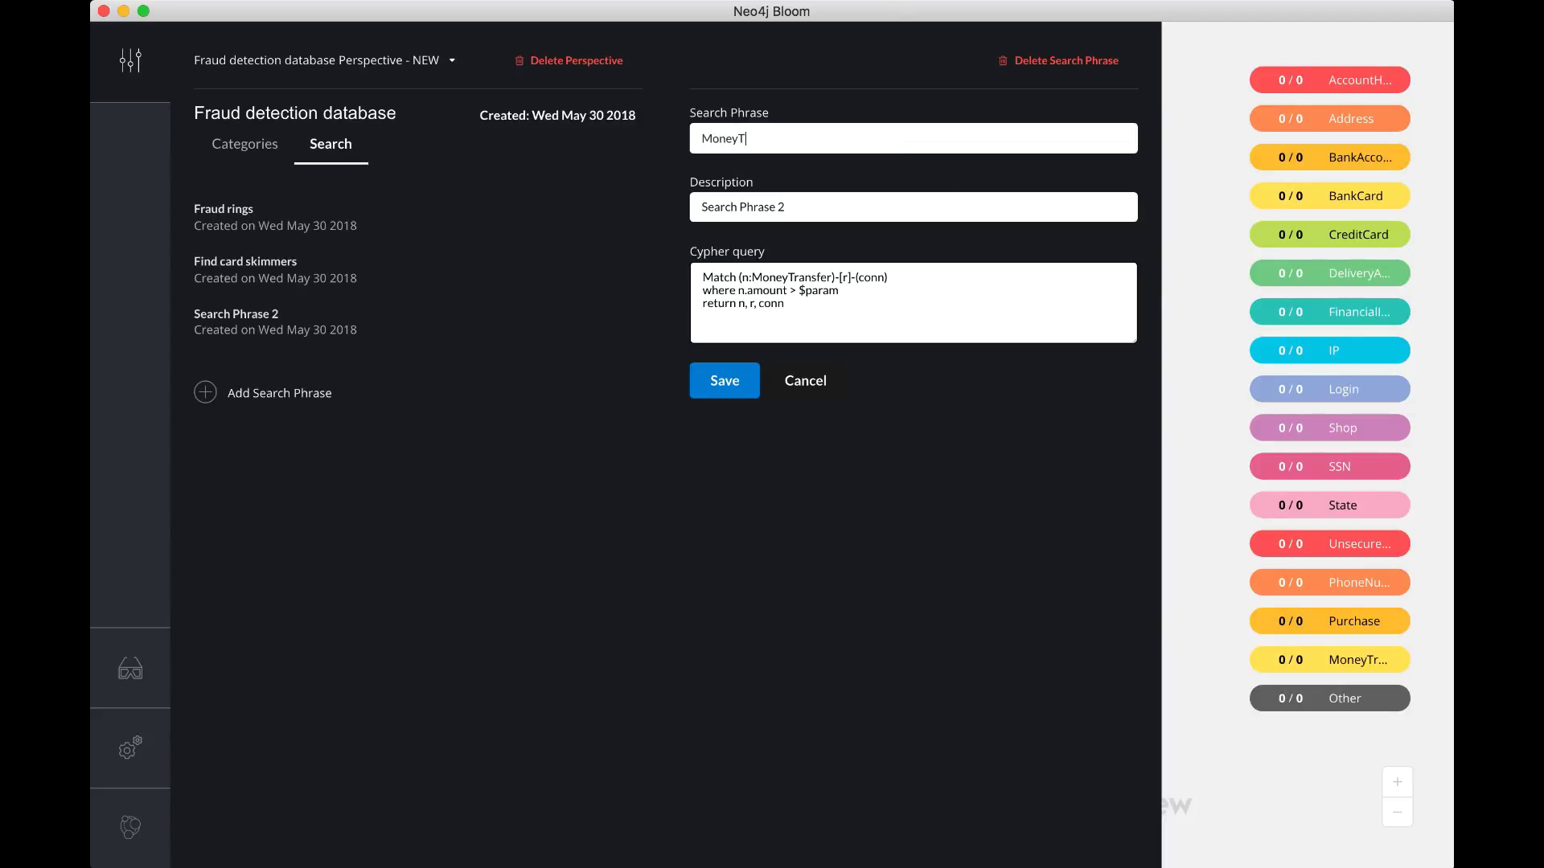
type("ransfer")
type("s above")
type(" amount of")
key("BackSpace")
key("BackSpace")
key("BackSpace")
type("$param")
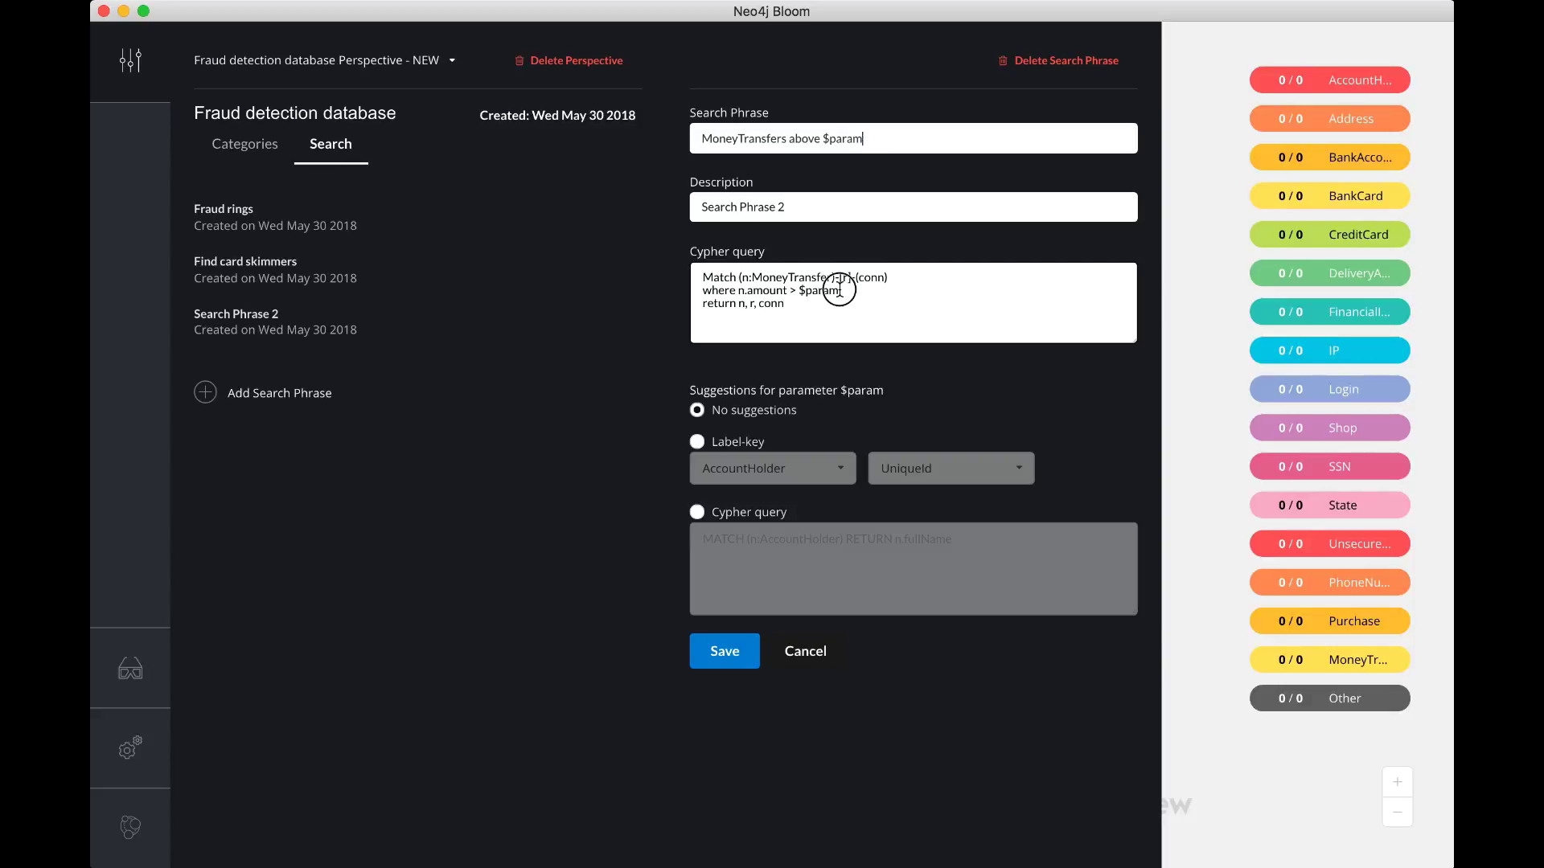
Set the phrase description to 'Higher Money transfers'.
left_click_drag(838, 290, 801, 290)
triple_click(772, 204)
type("Higher Money transfers")
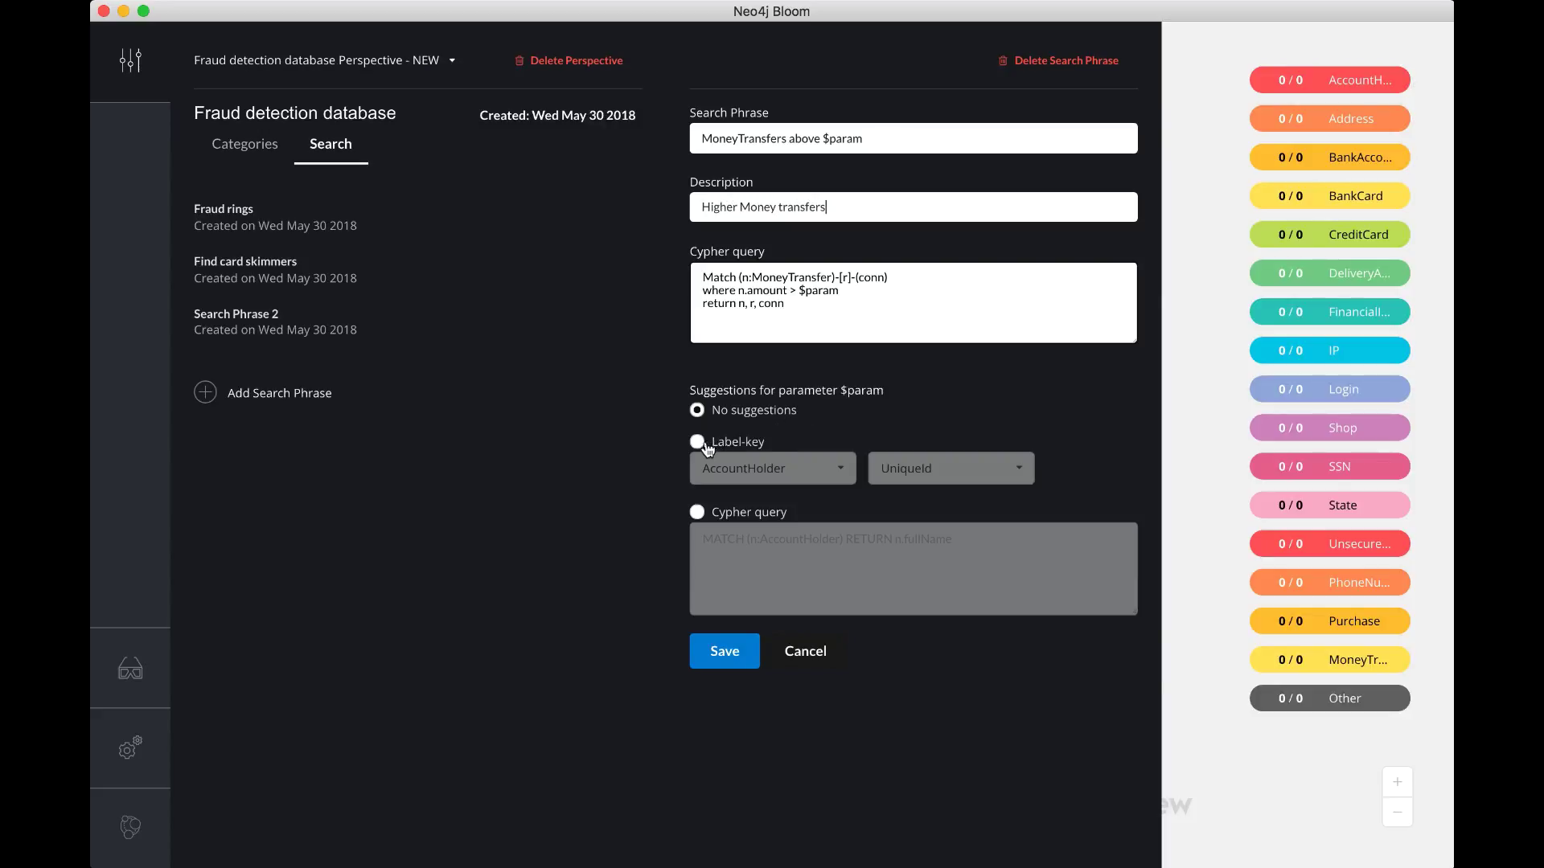
double_click(837, 138)
Draw $param suggestions from MoneyTransfer amount values and save the phrase.
left_click(697, 442)
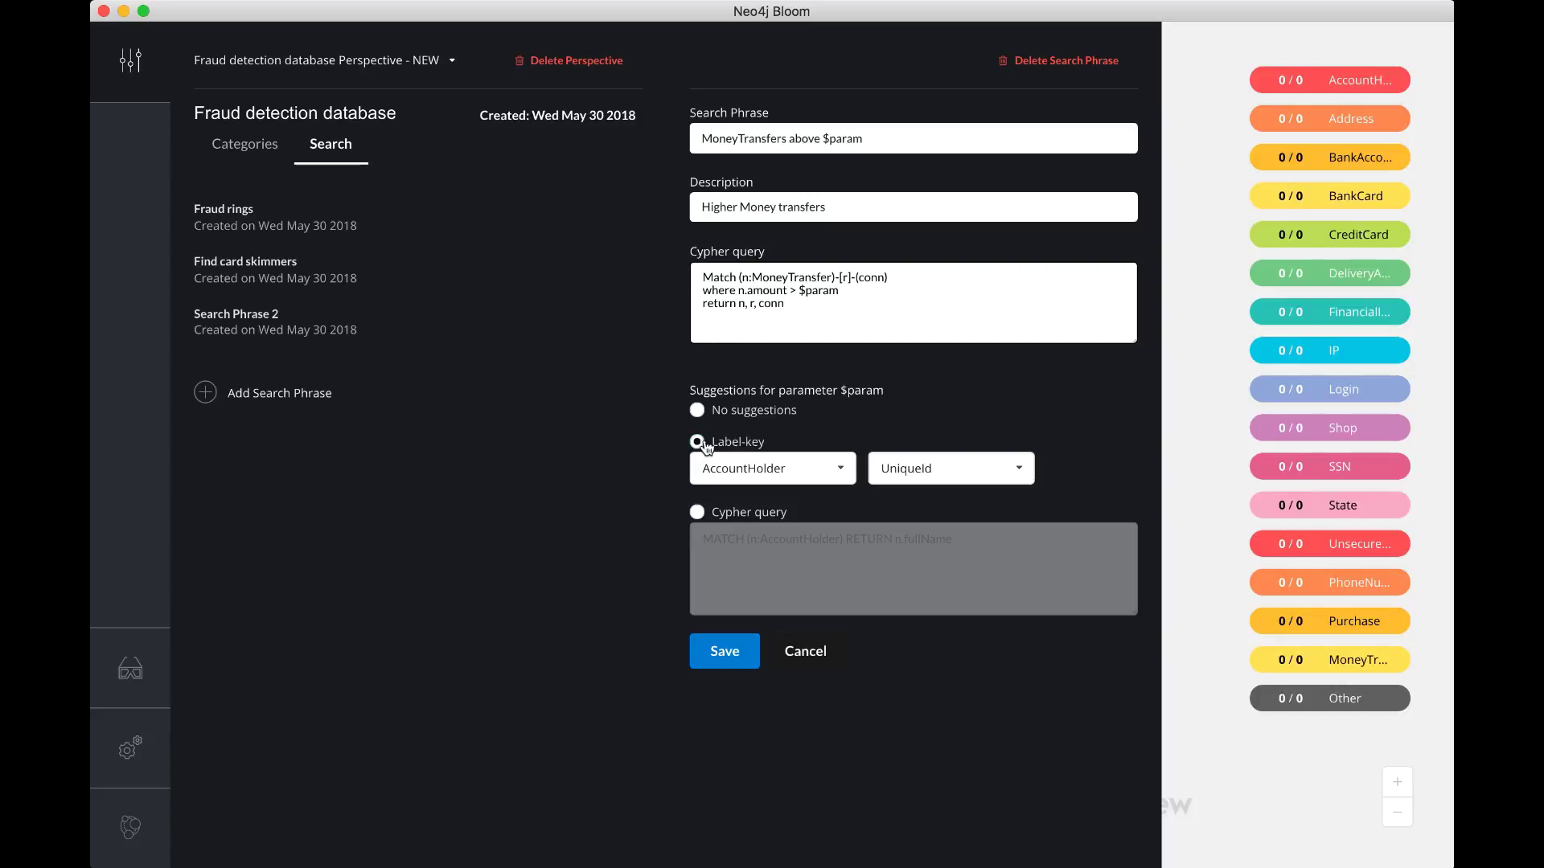
left_click(776, 469)
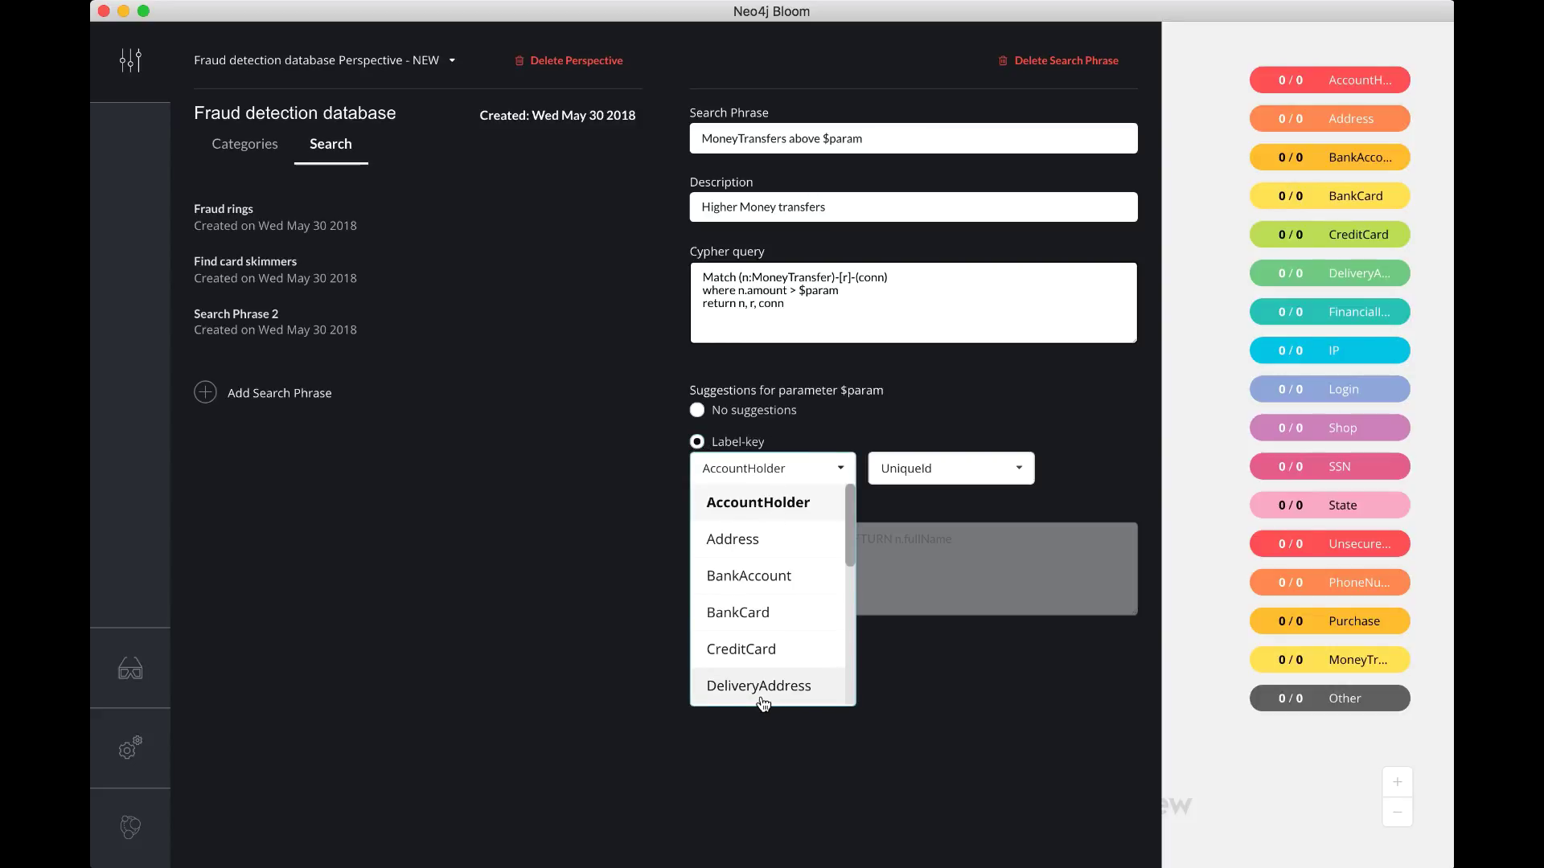
scroll(767, 684, "down", 4)
left_click(774, 550)
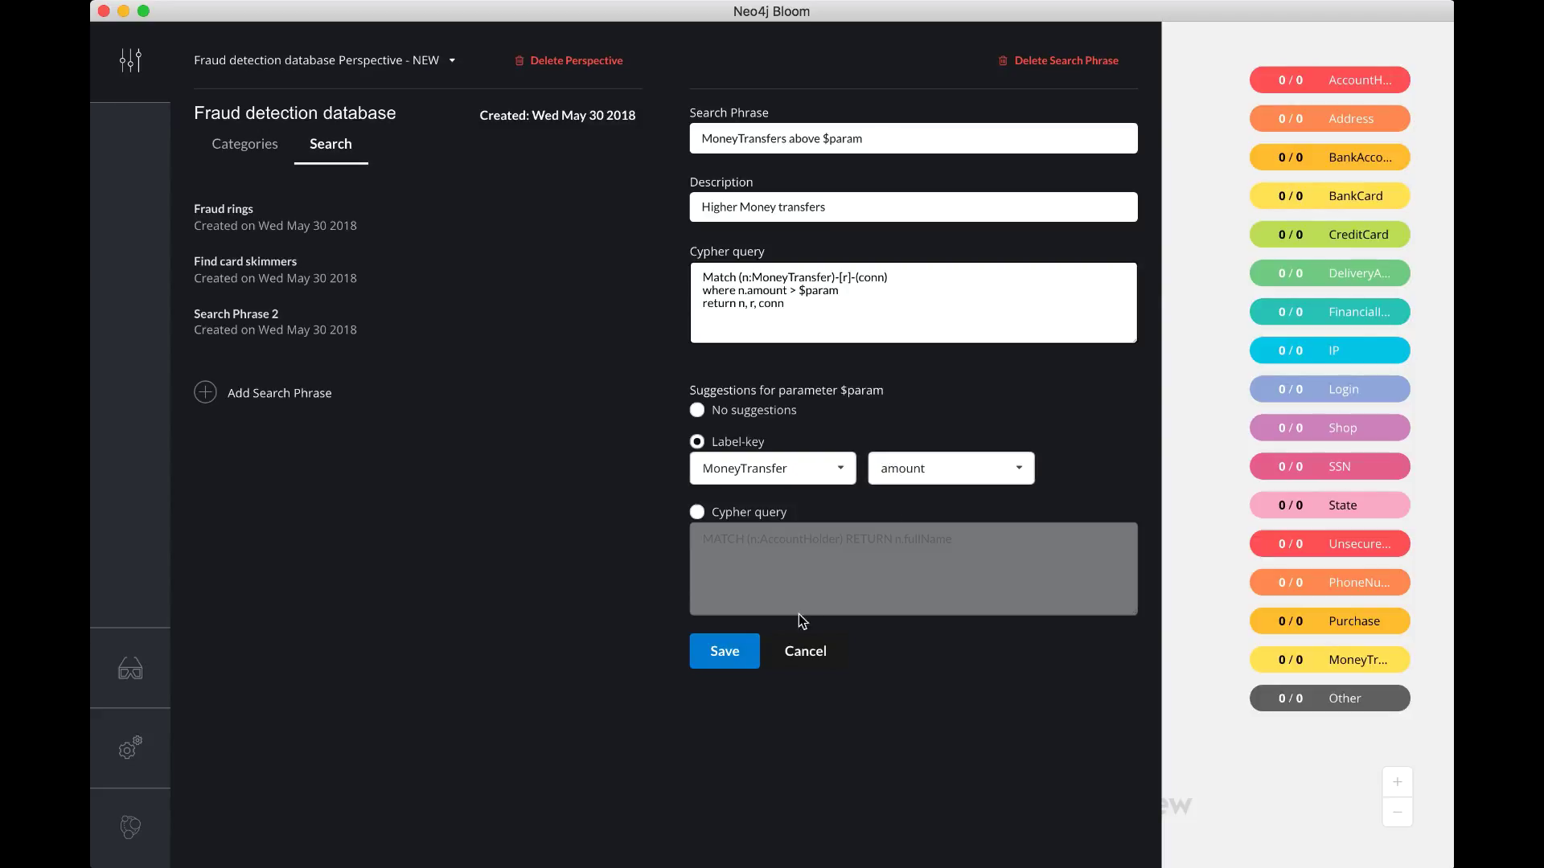
left_click(748, 650)
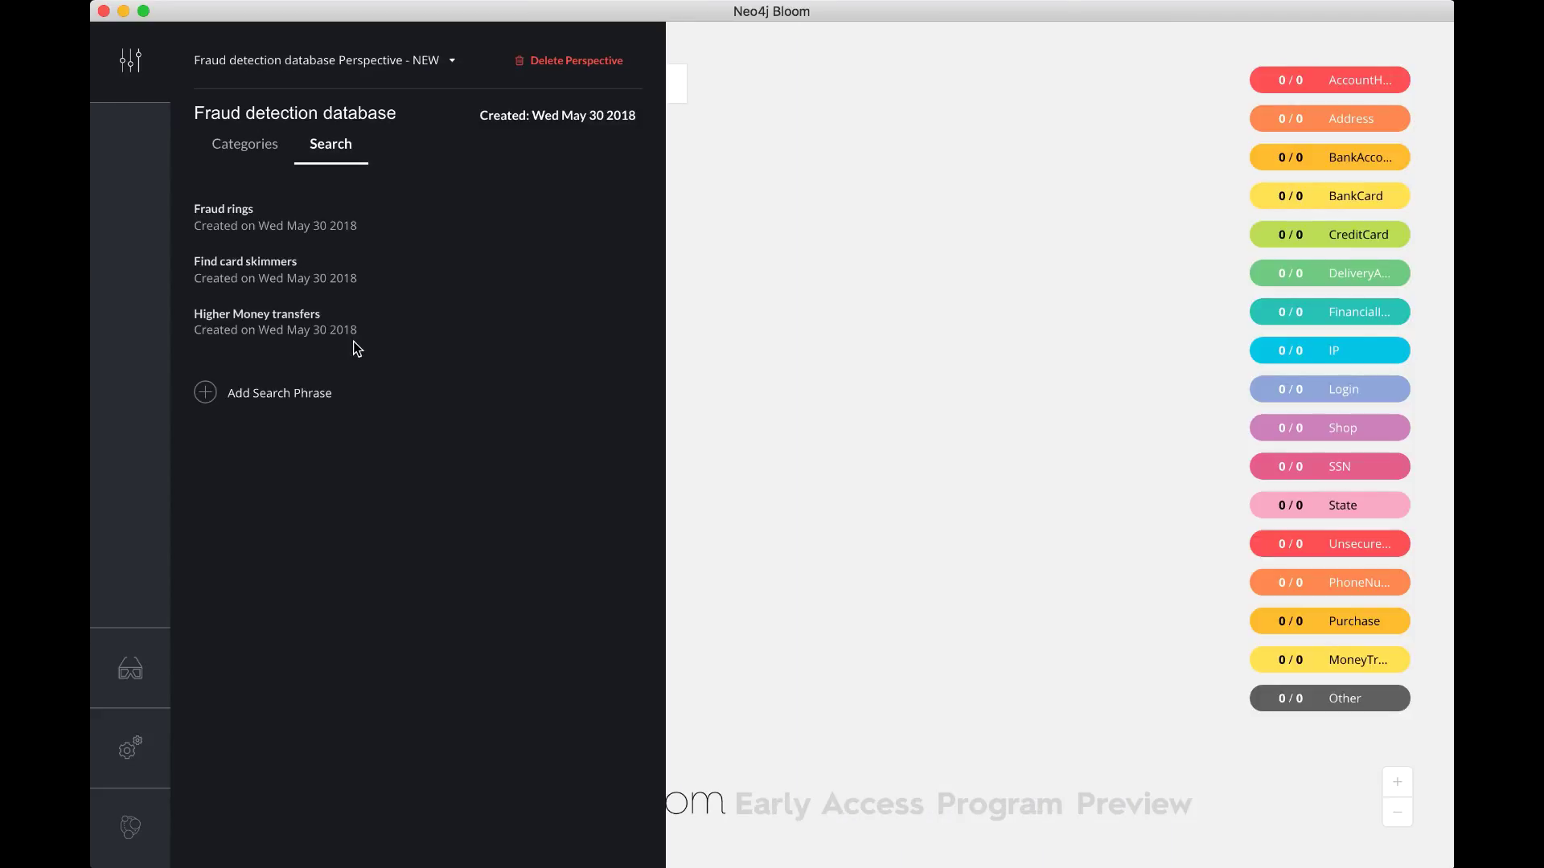
Review the saved Higher Money transfers phrase, then close the perspective editor.
left_click(282, 316)
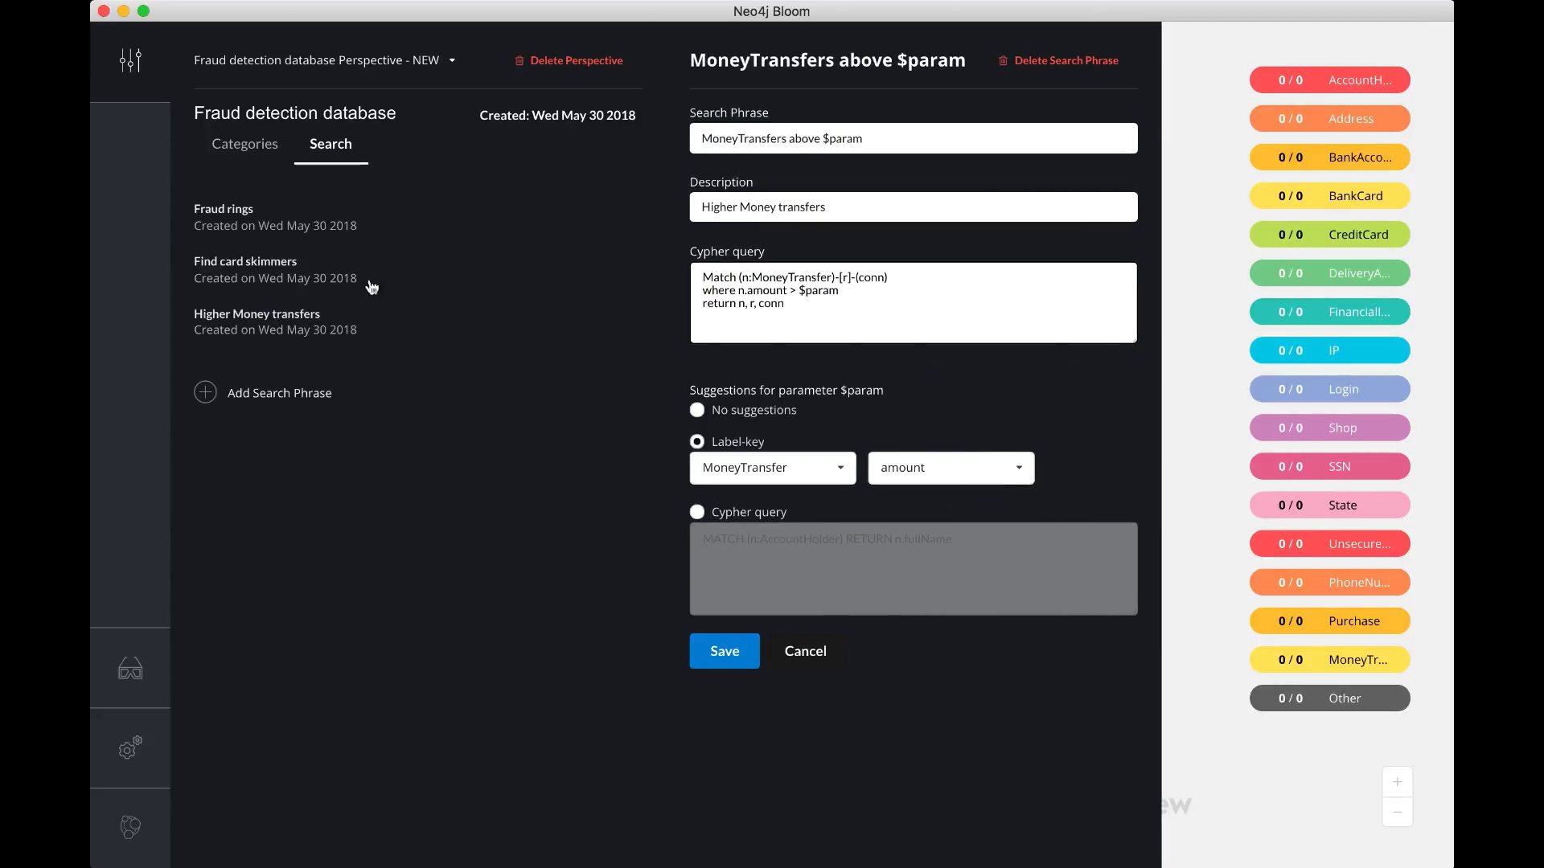
triple_click(729, 141)
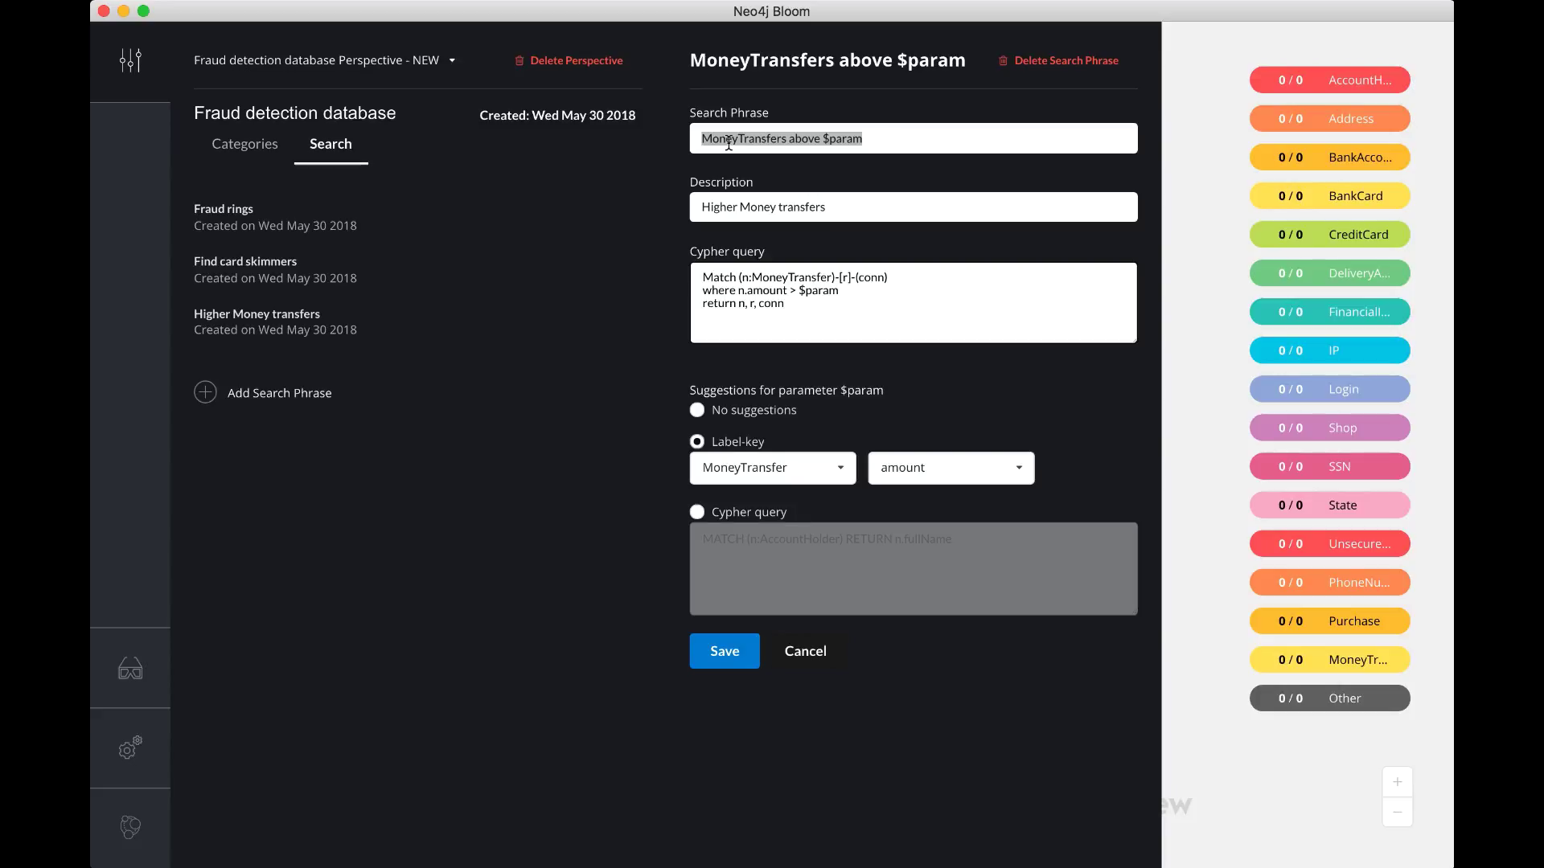
left_click(131, 60)
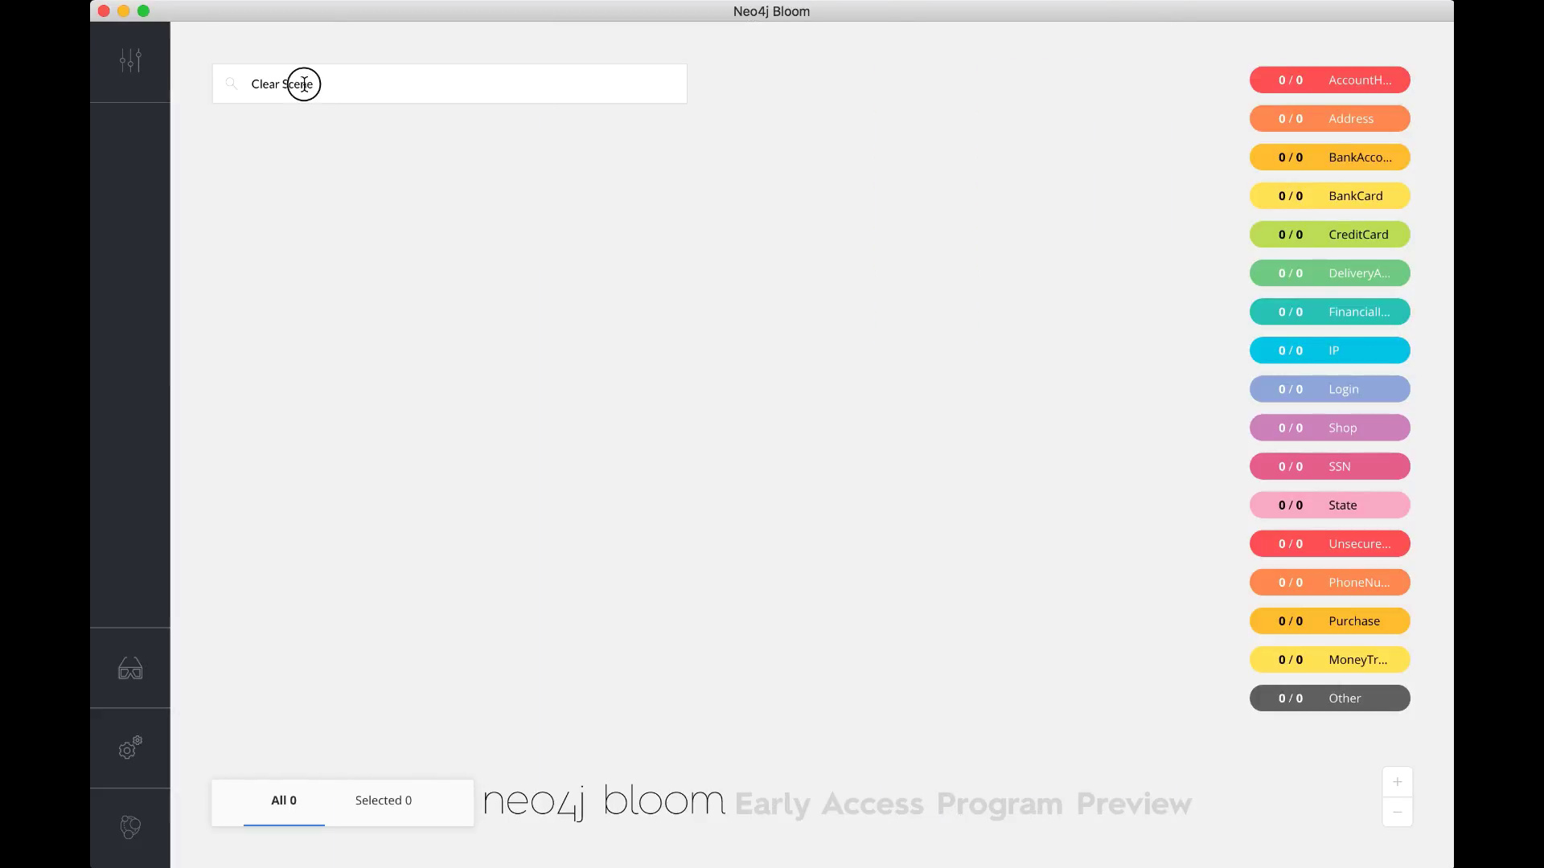
Search 'MoneyTransfers above 500', loading 520 nodes into the scene.
left_click(303, 83)
triple_click(303, 84)
type("M")
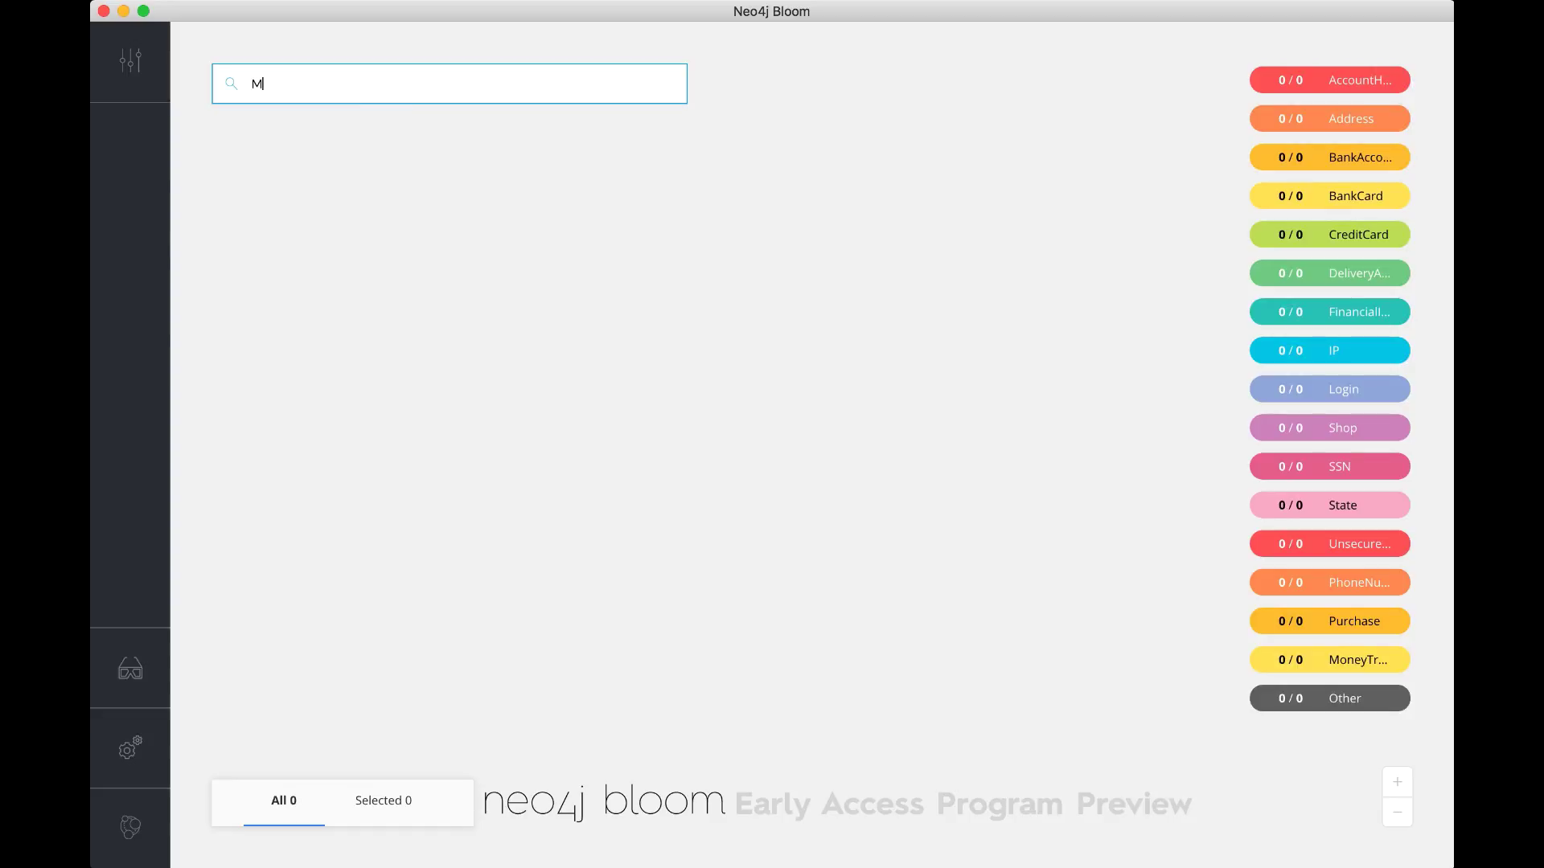
type("oneuyyTransfers above 500")
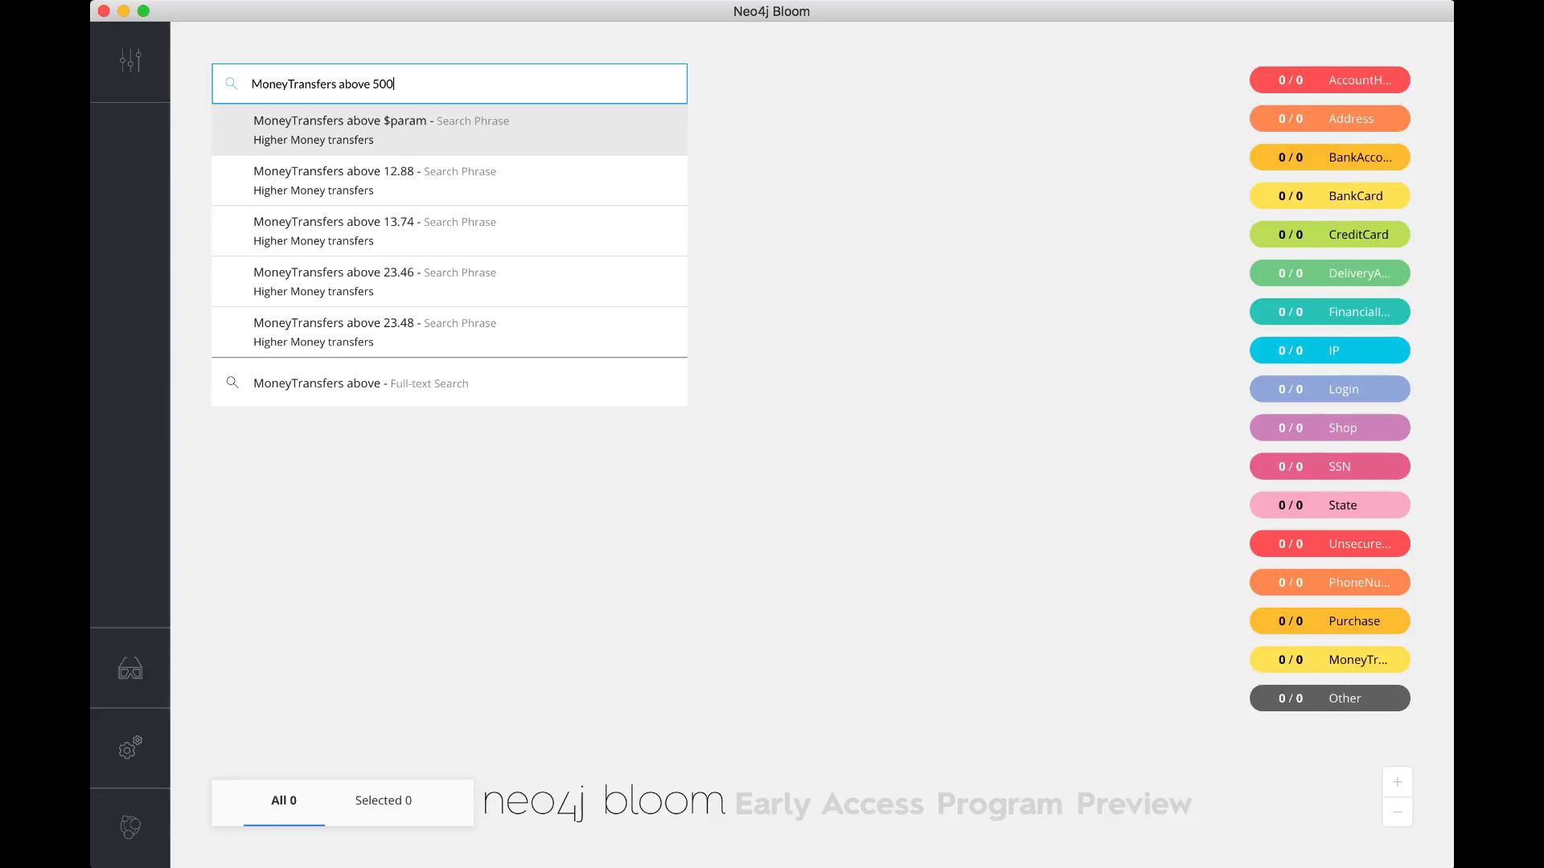
key("Return")
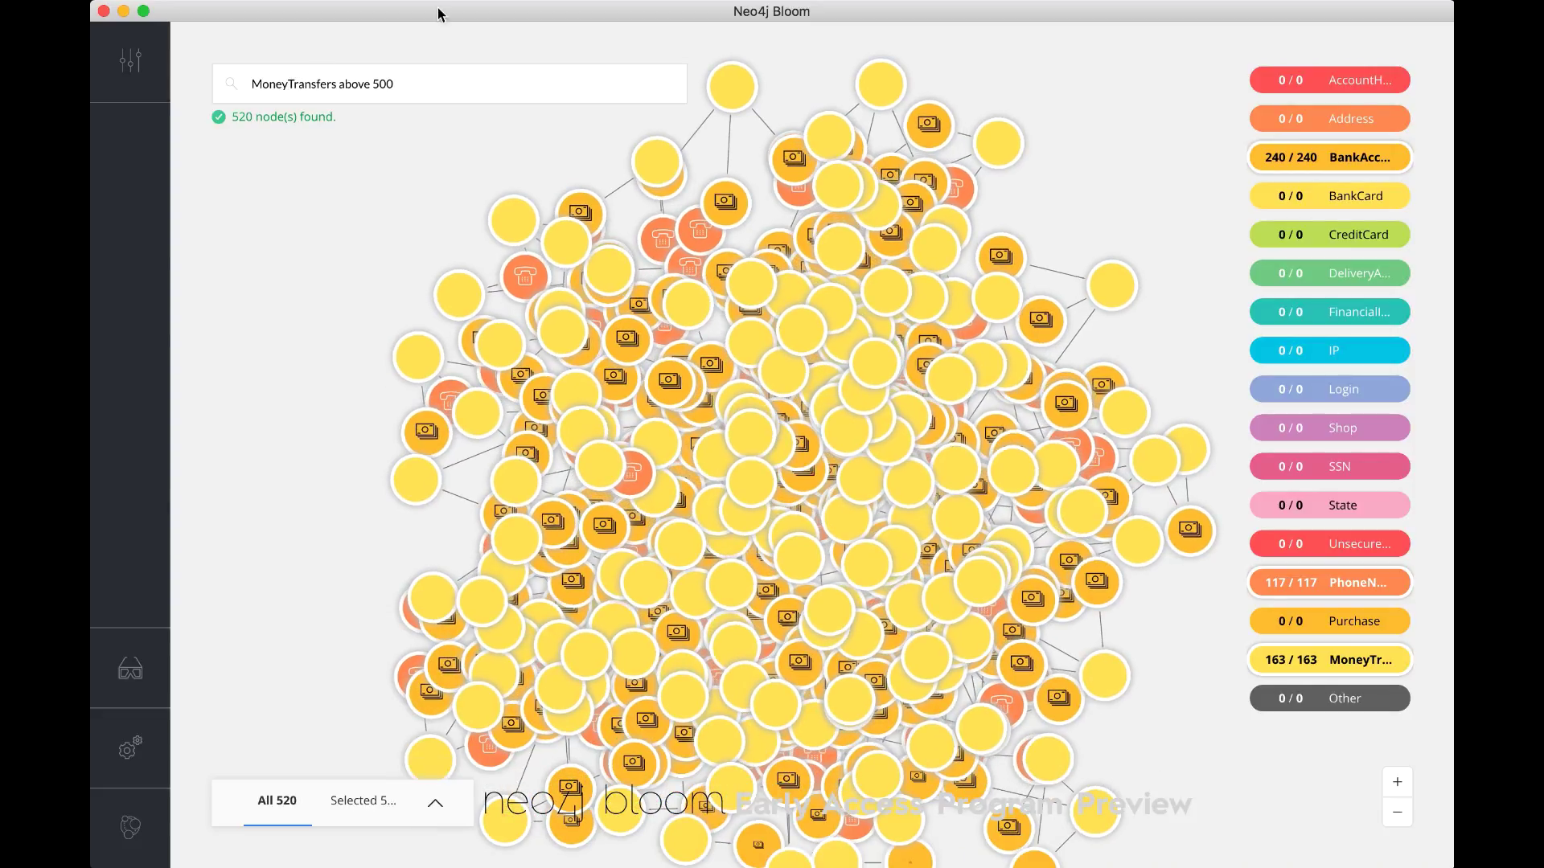
left_click(385, 85)
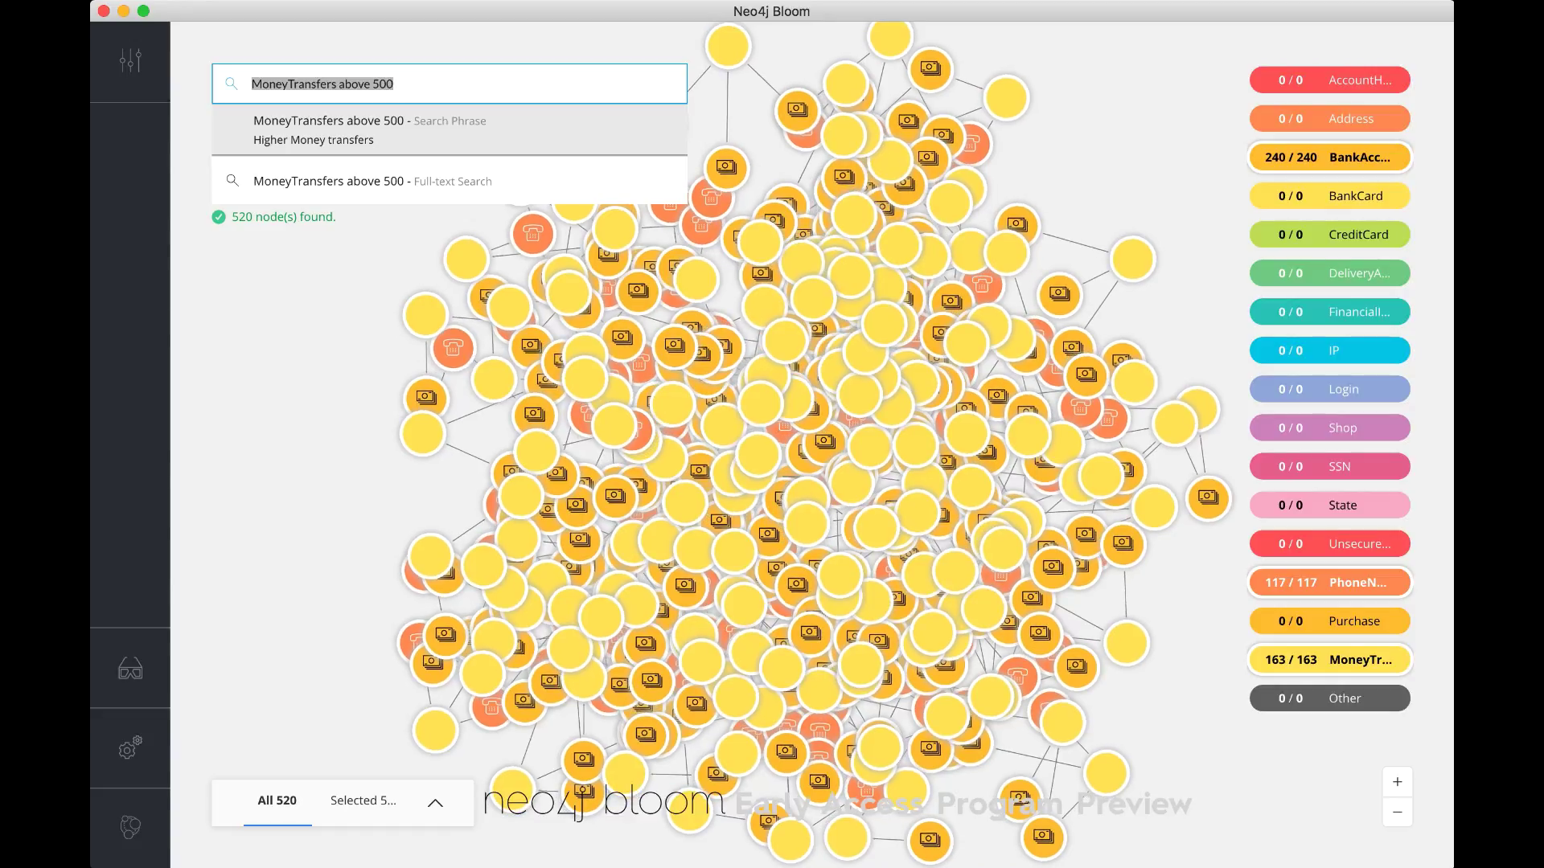
Clear the scene, then search 'MoneyTransfers above 20000' to show 63 nodes.
type("clear")
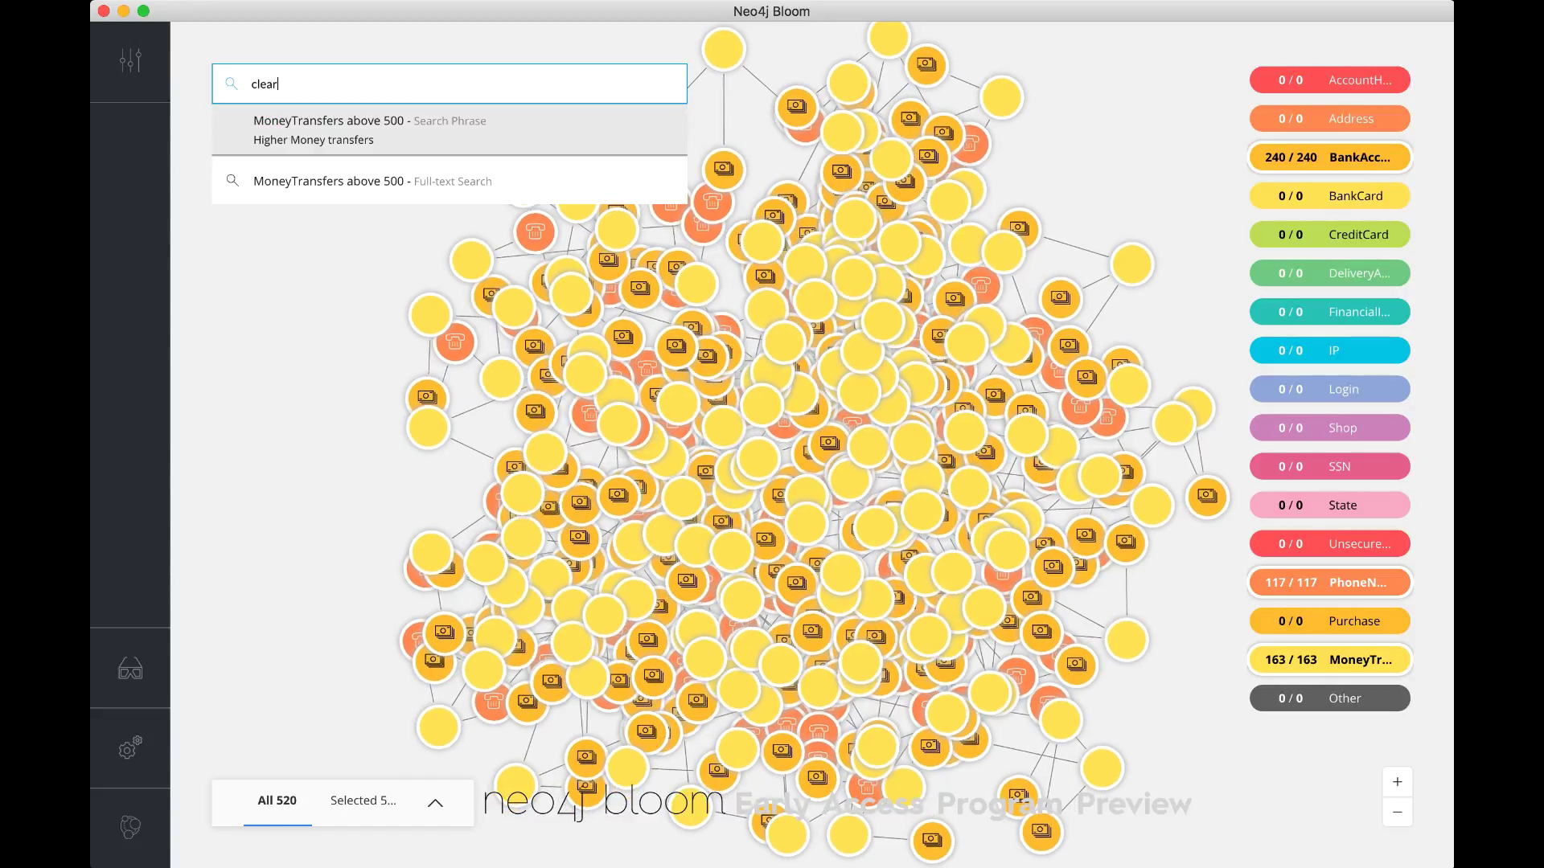
key("Return")
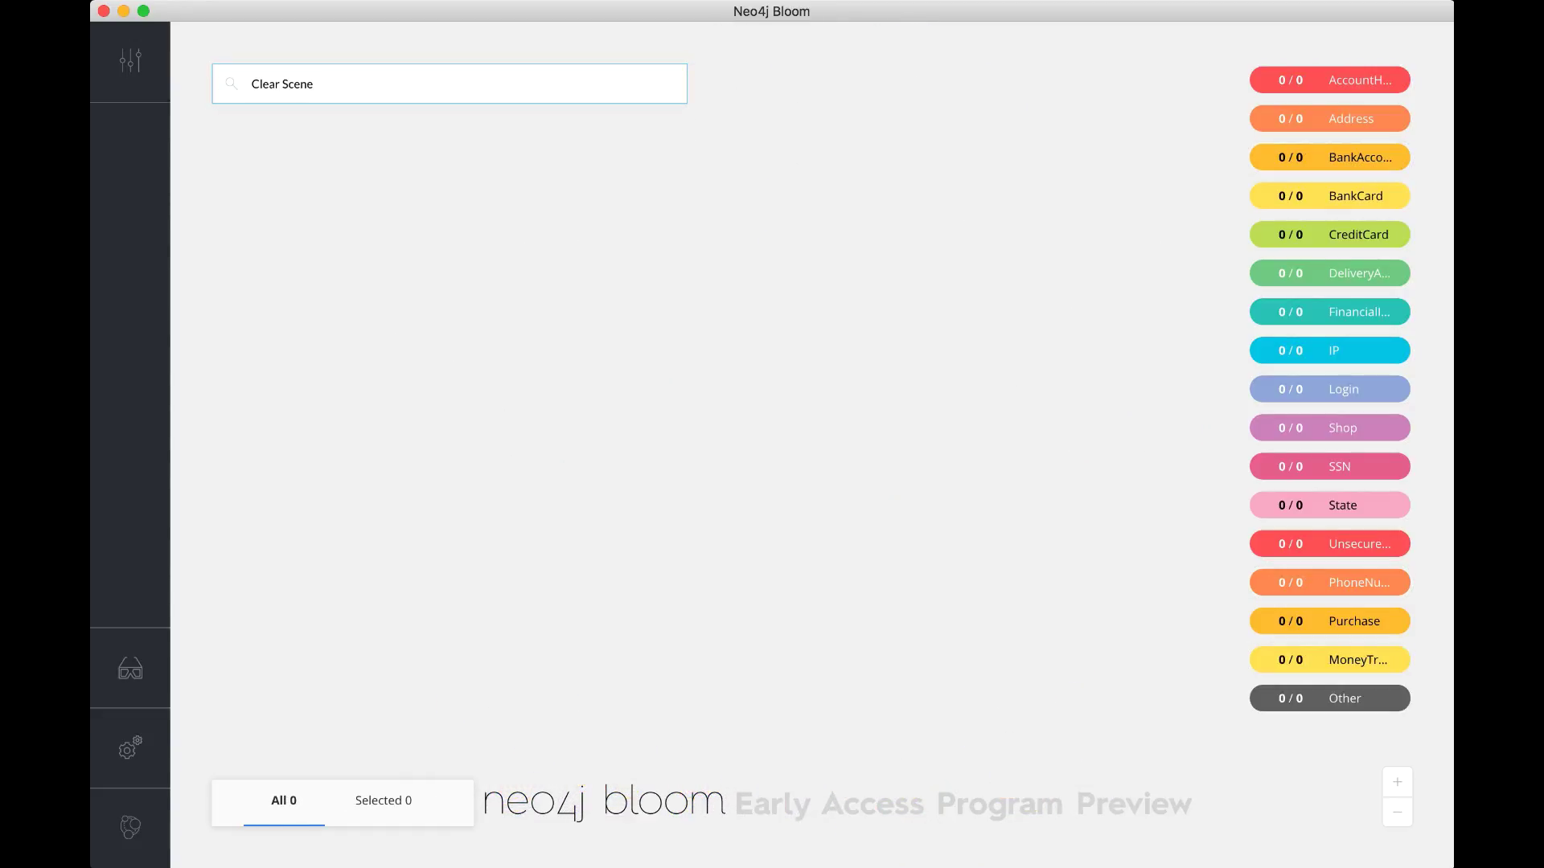
left_click(294, 87)
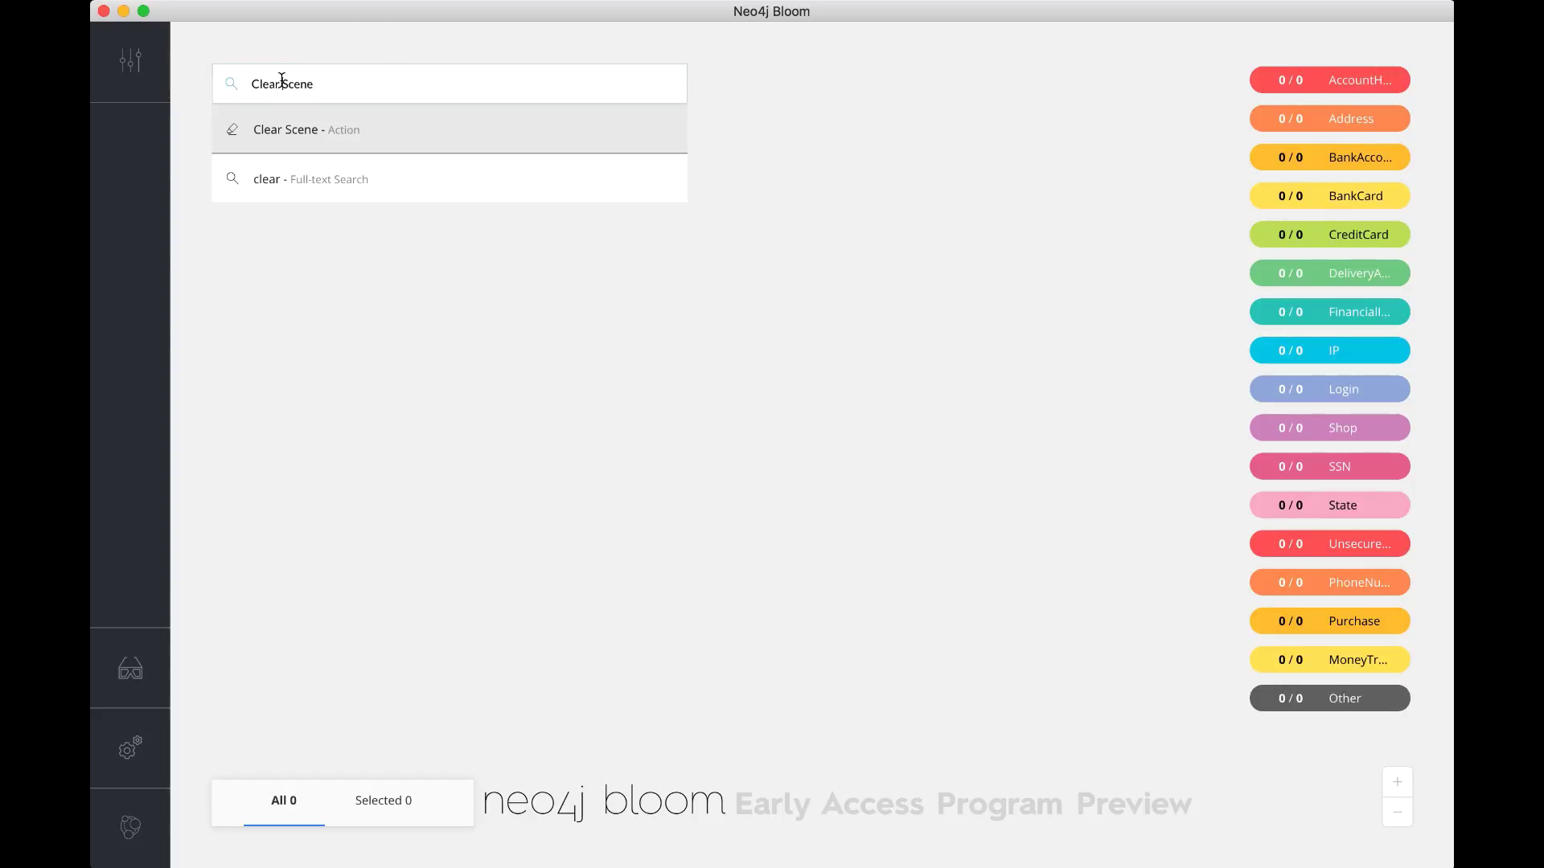
type("mone")
key("super+a")
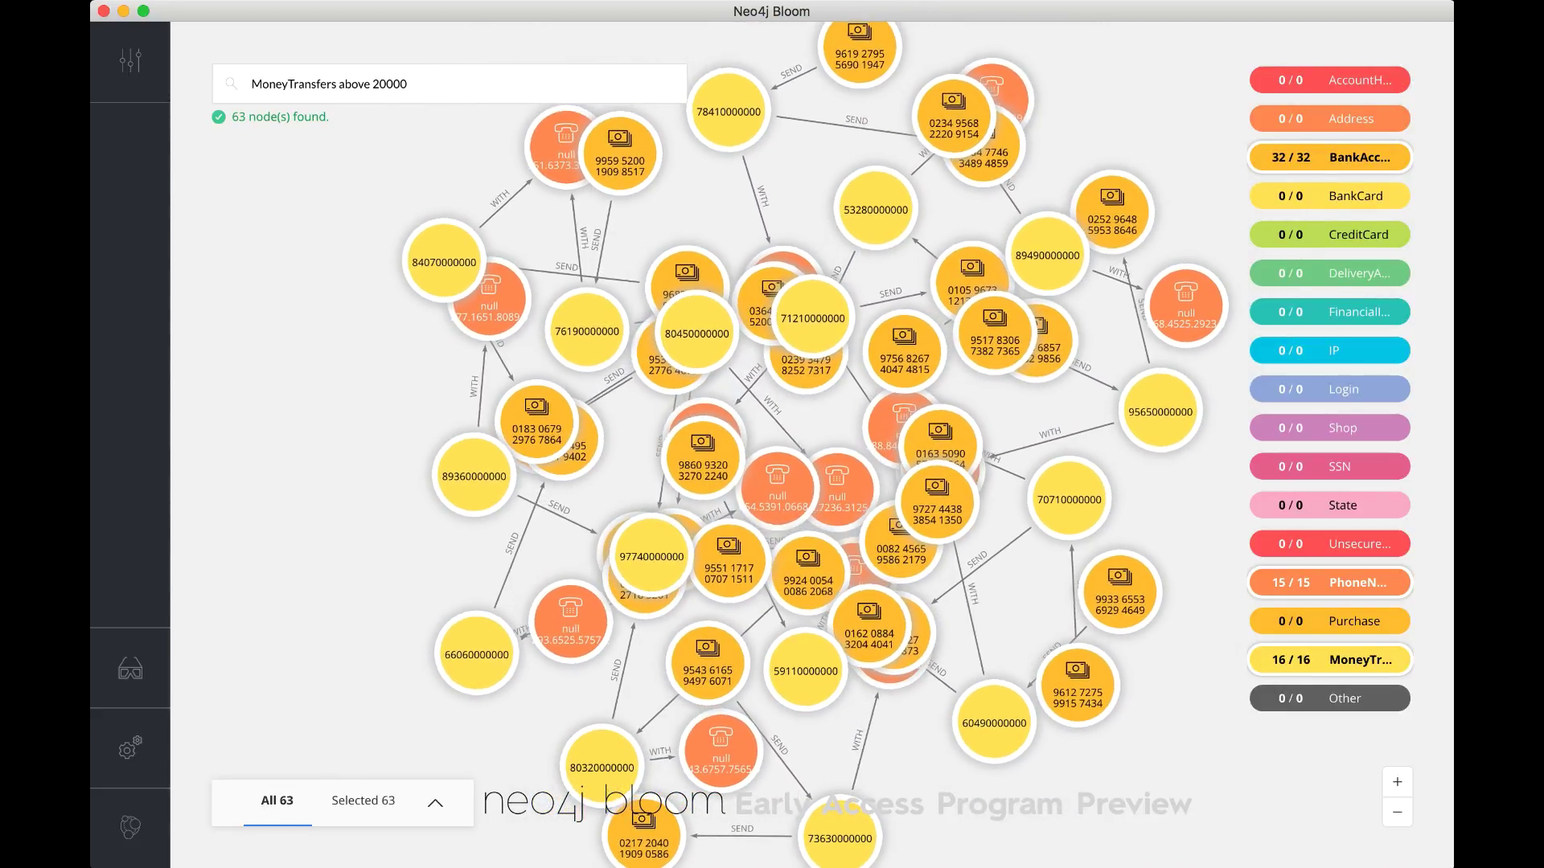
Select all MoneyTransfer nodes and dismiss every other node from the scene.
left_click(297, 316)
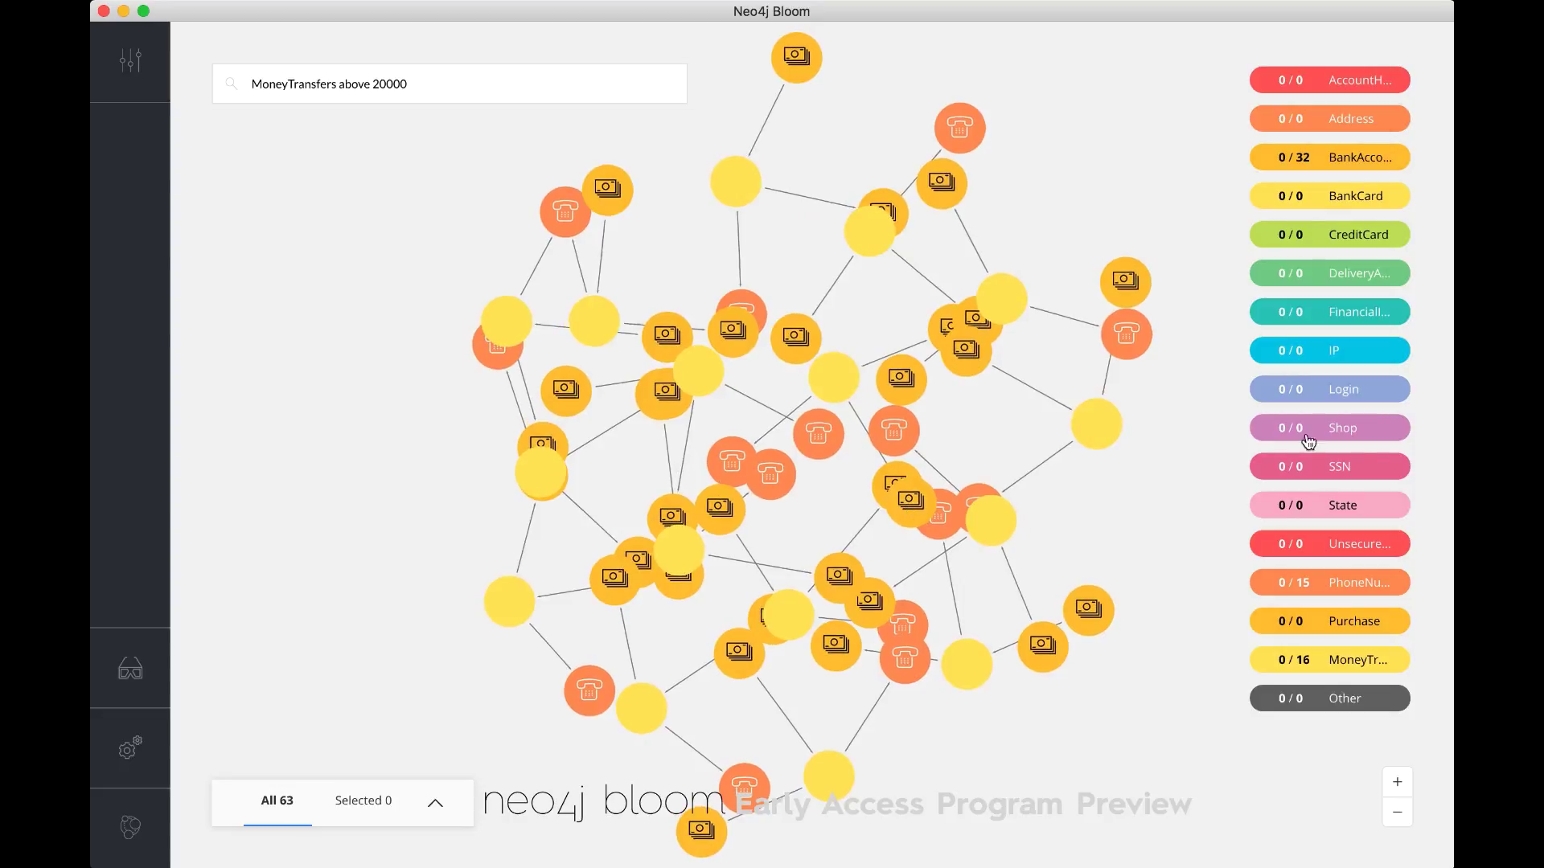
left_click(556, 459)
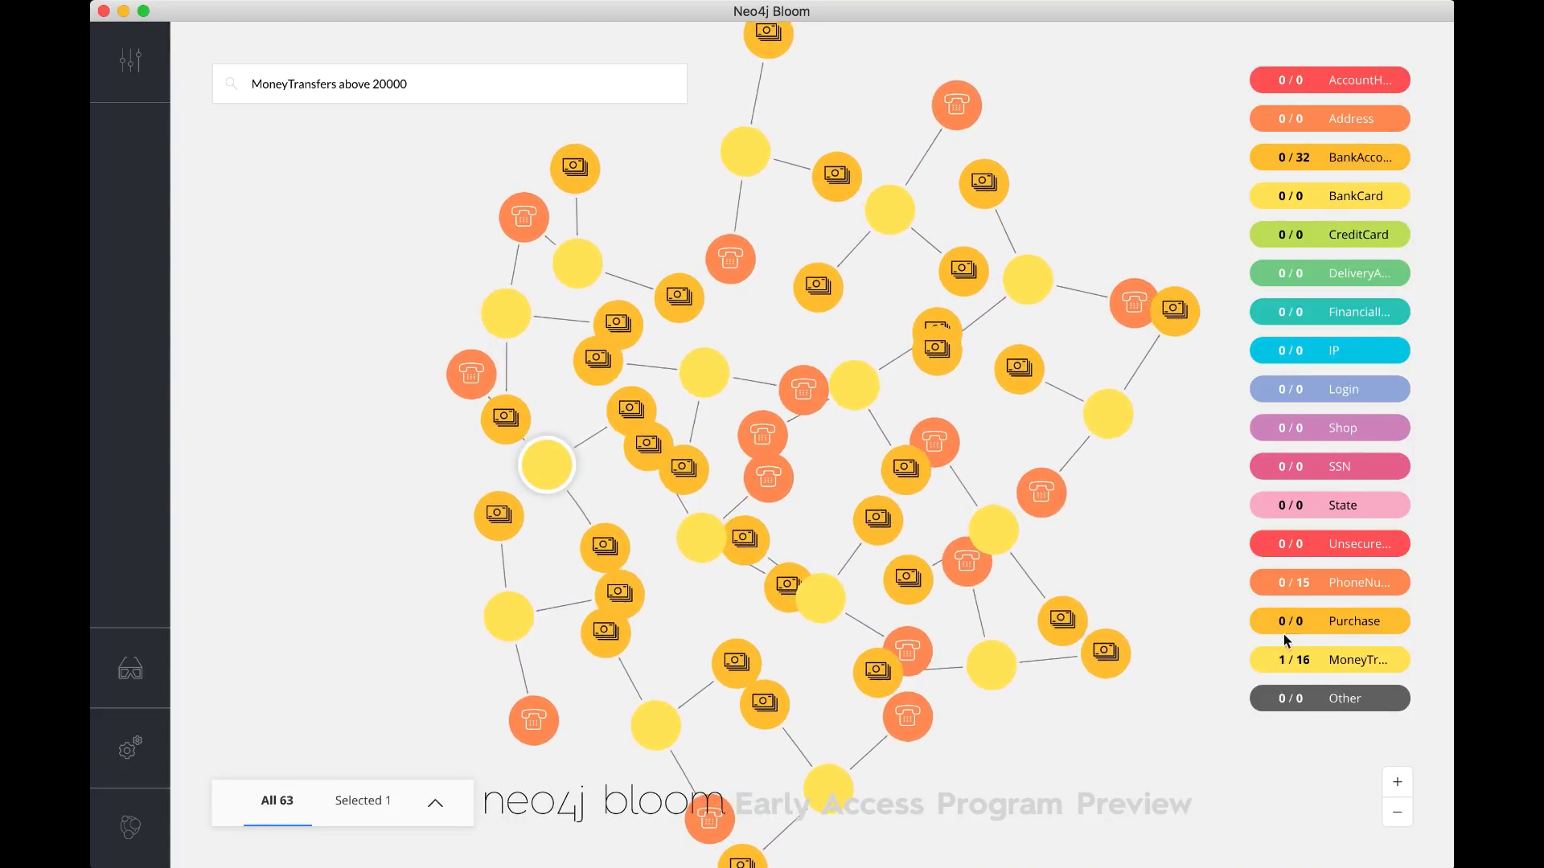
left_click(1382, 663)
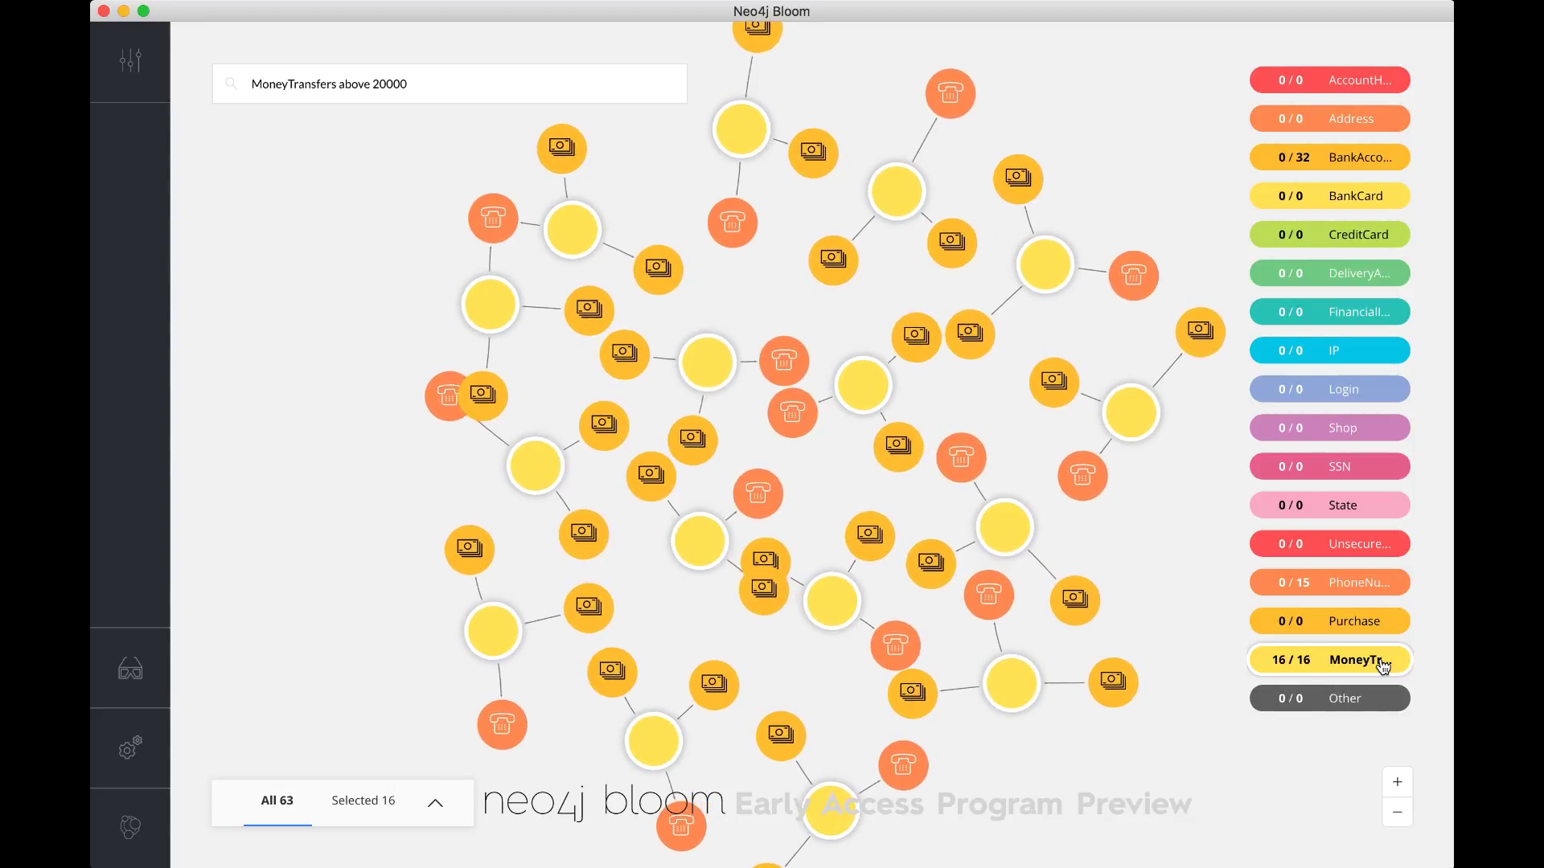
key("super+shift+BackSpace")
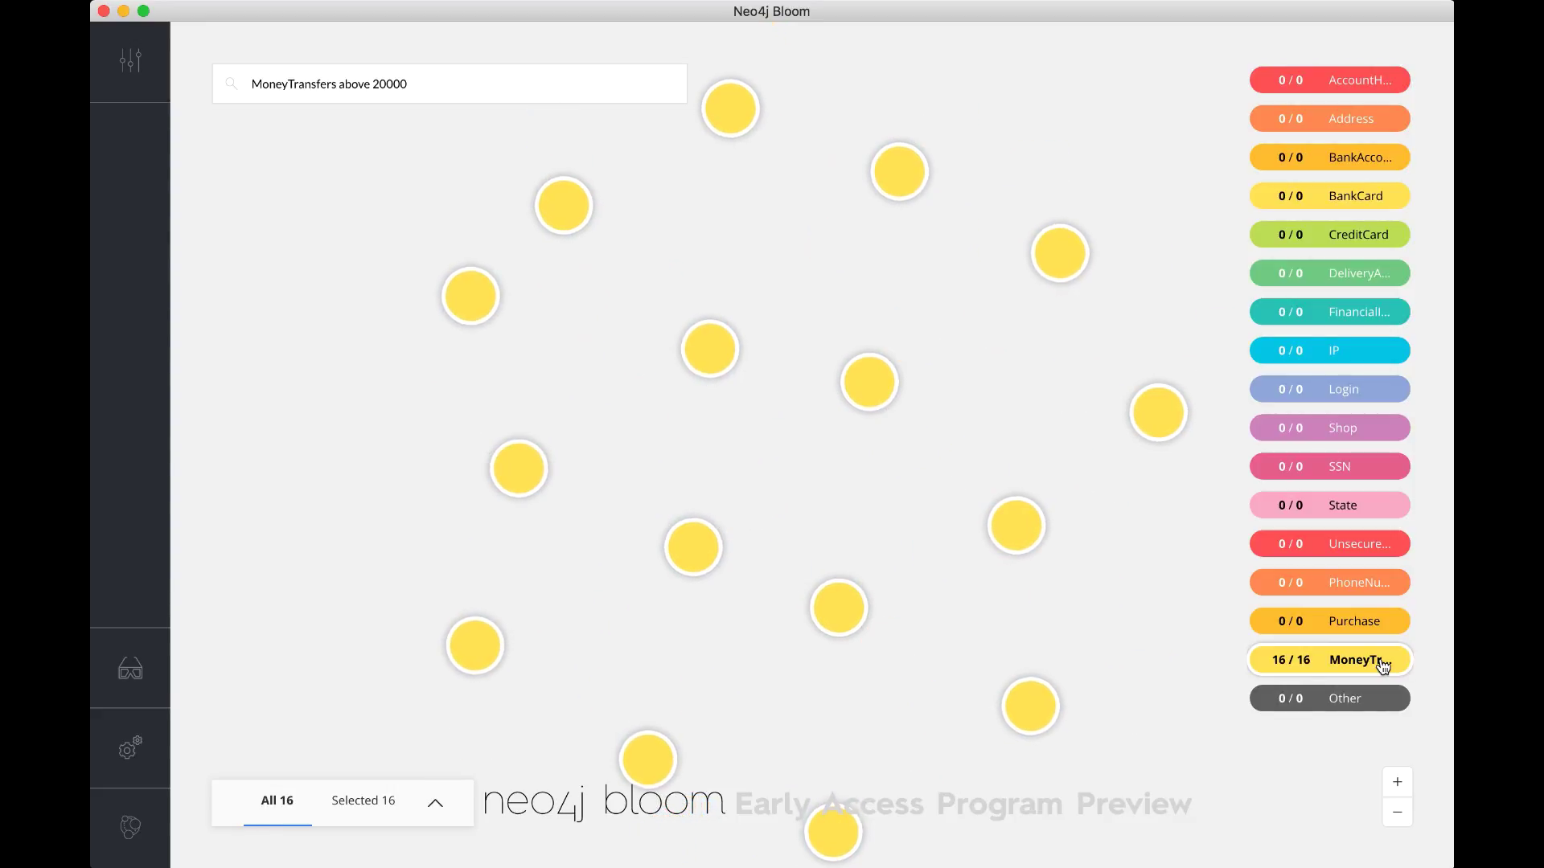
Expand two transfer nodes to reveal their bank accounts and phone numbers.
left_click(396, 481)
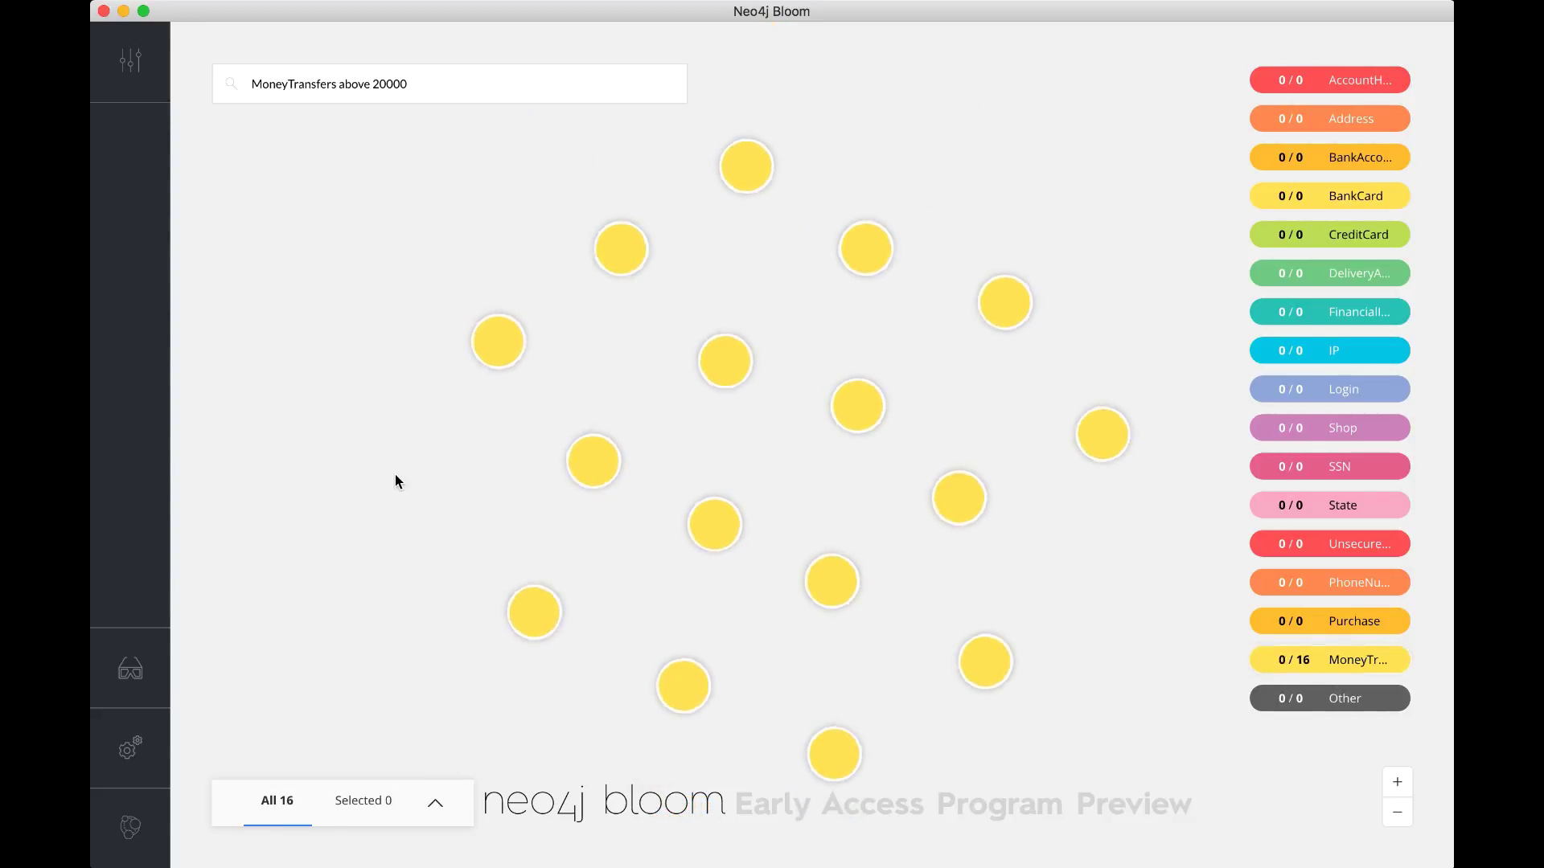
left_click(724, 364)
double_click(724, 364)
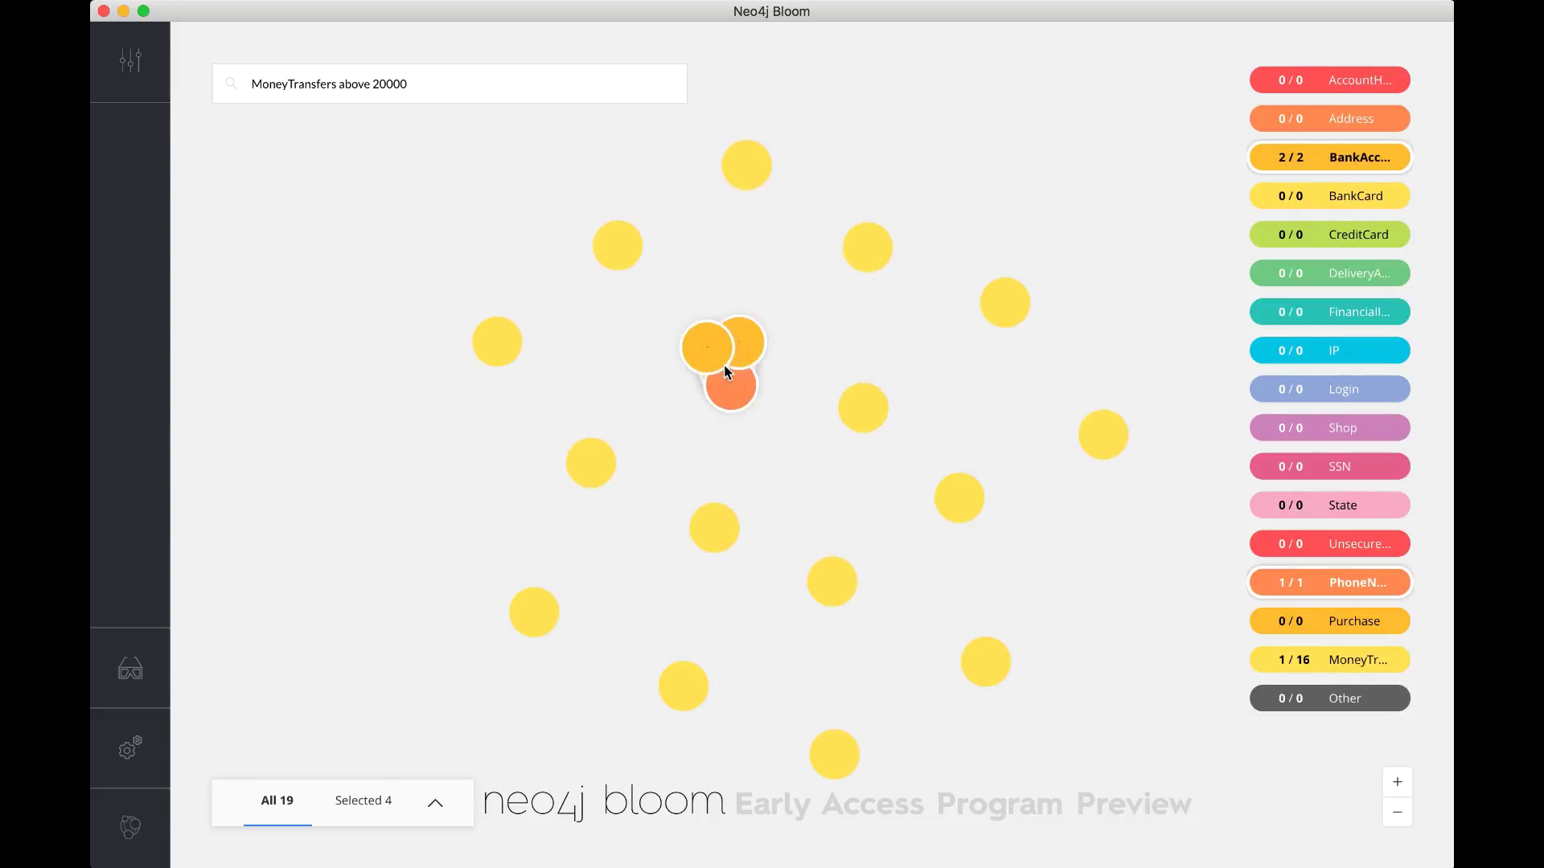
left_click(894, 415)
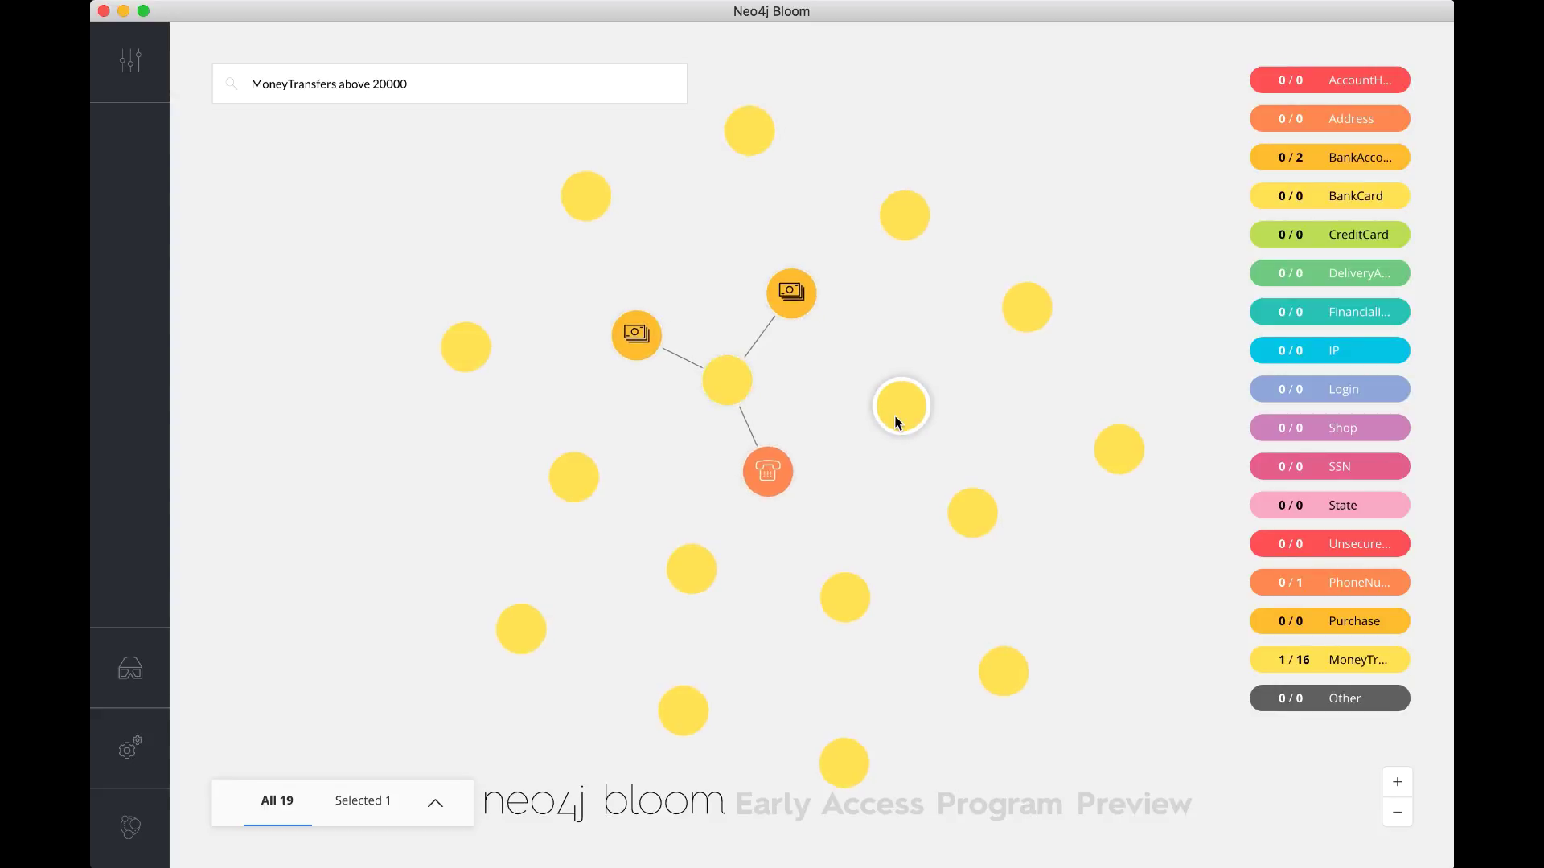
double_click(894, 415)
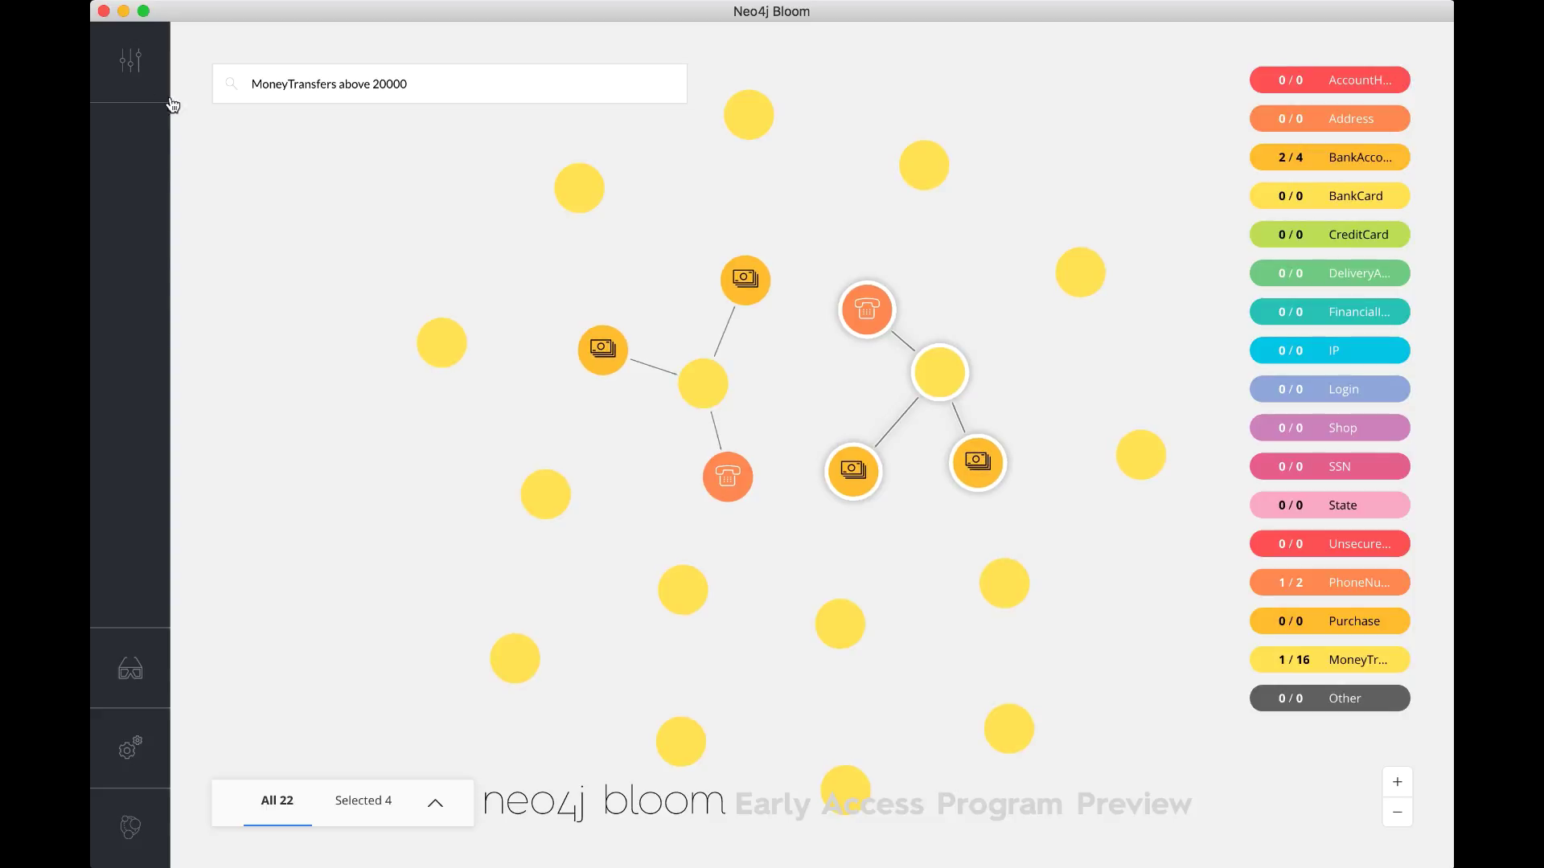
Check the saved search phrases in the perspective drawer's Search tab.
left_click(132, 62)
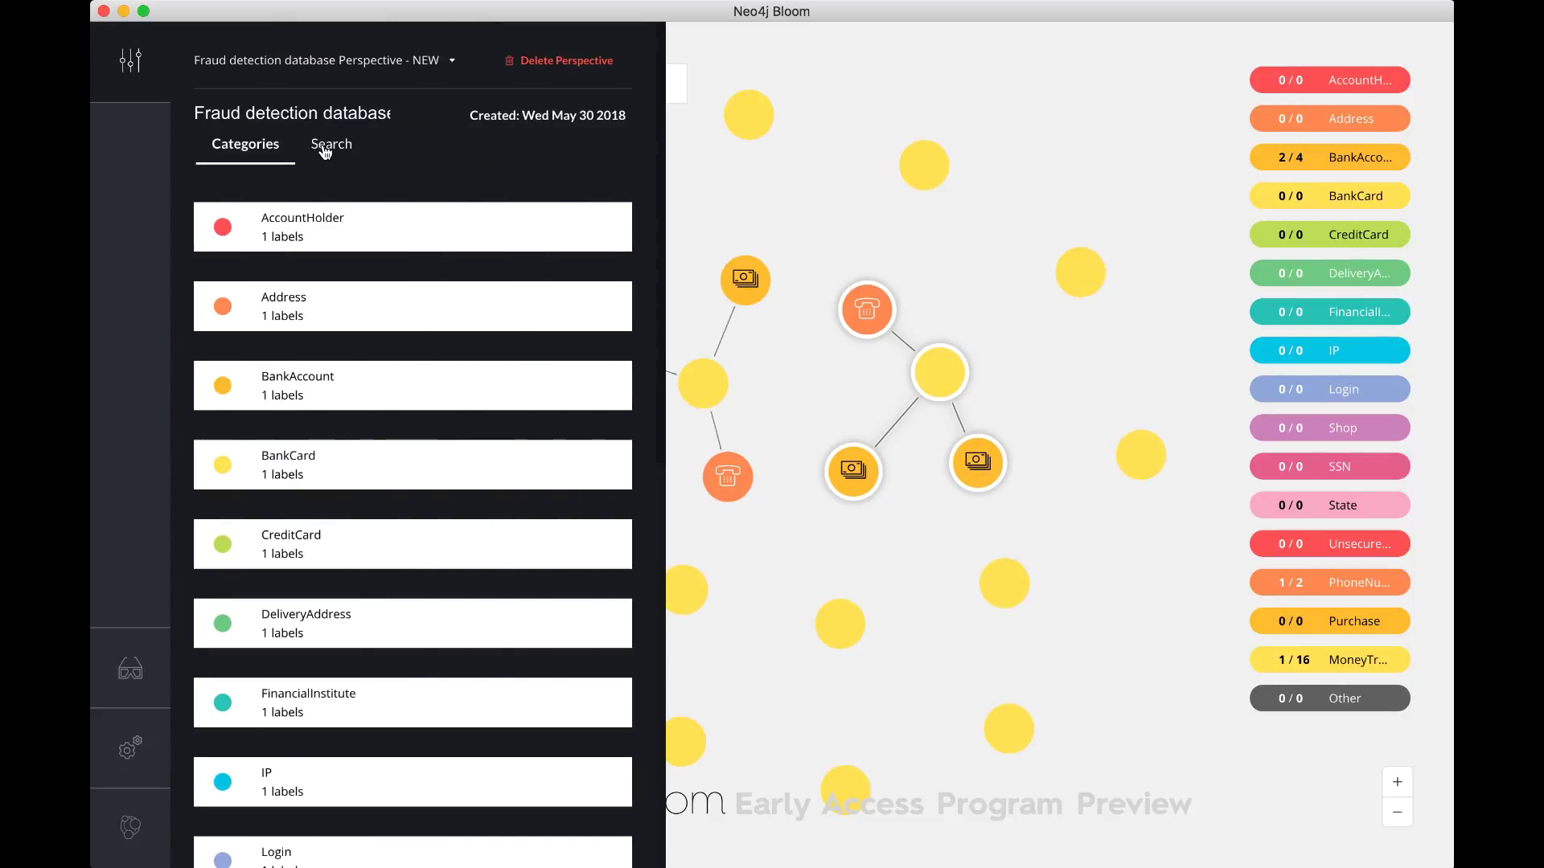
left_click(329, 145)
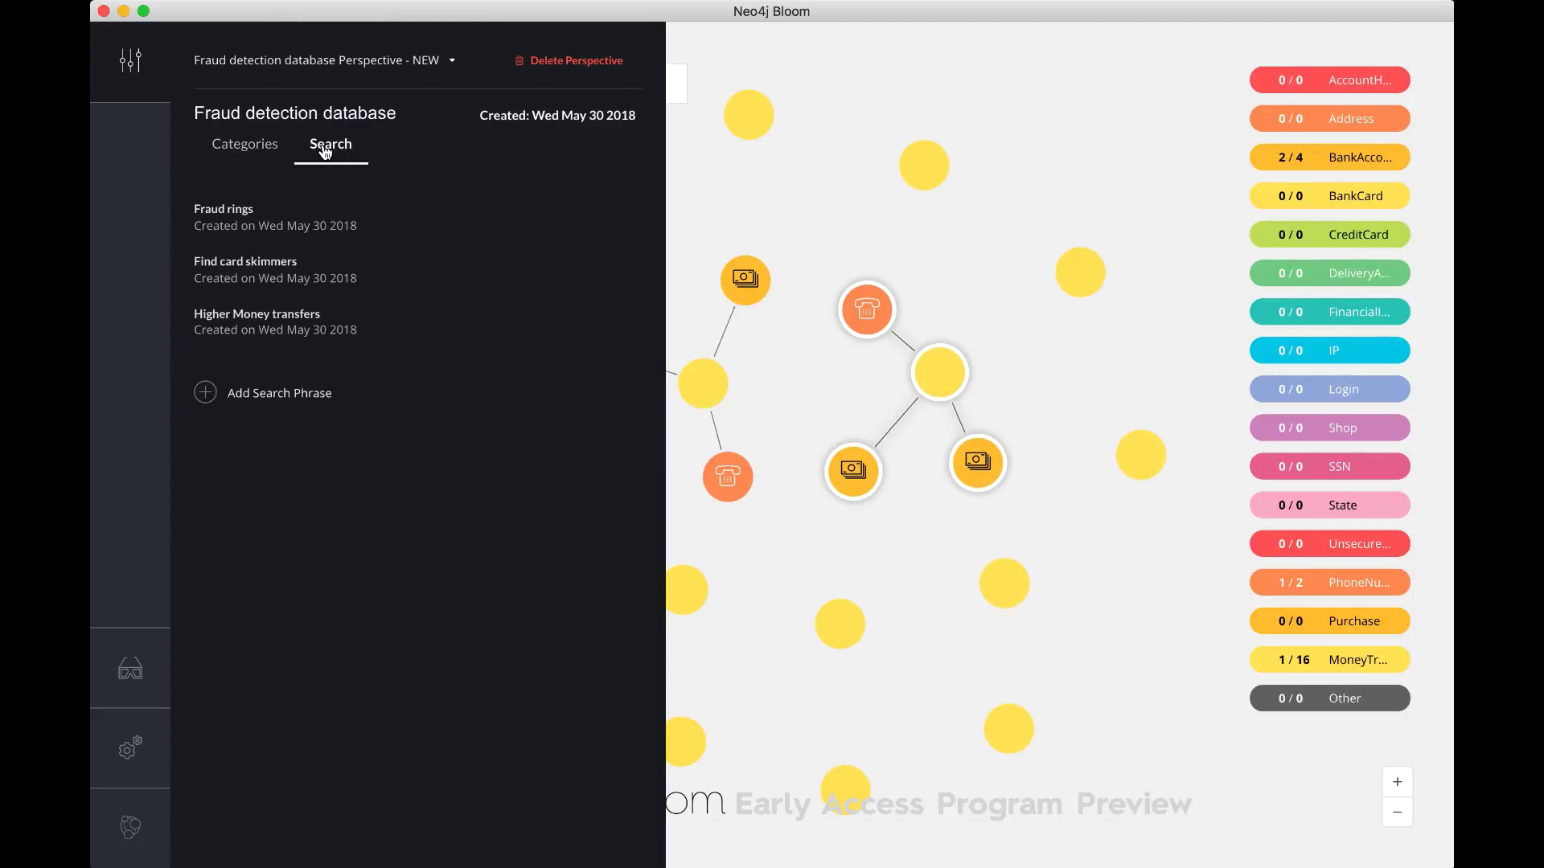
left_click(131, 60)
Run 'clear' from the search bar to empty the scene to 0 nodes.
left_click(287, 80)
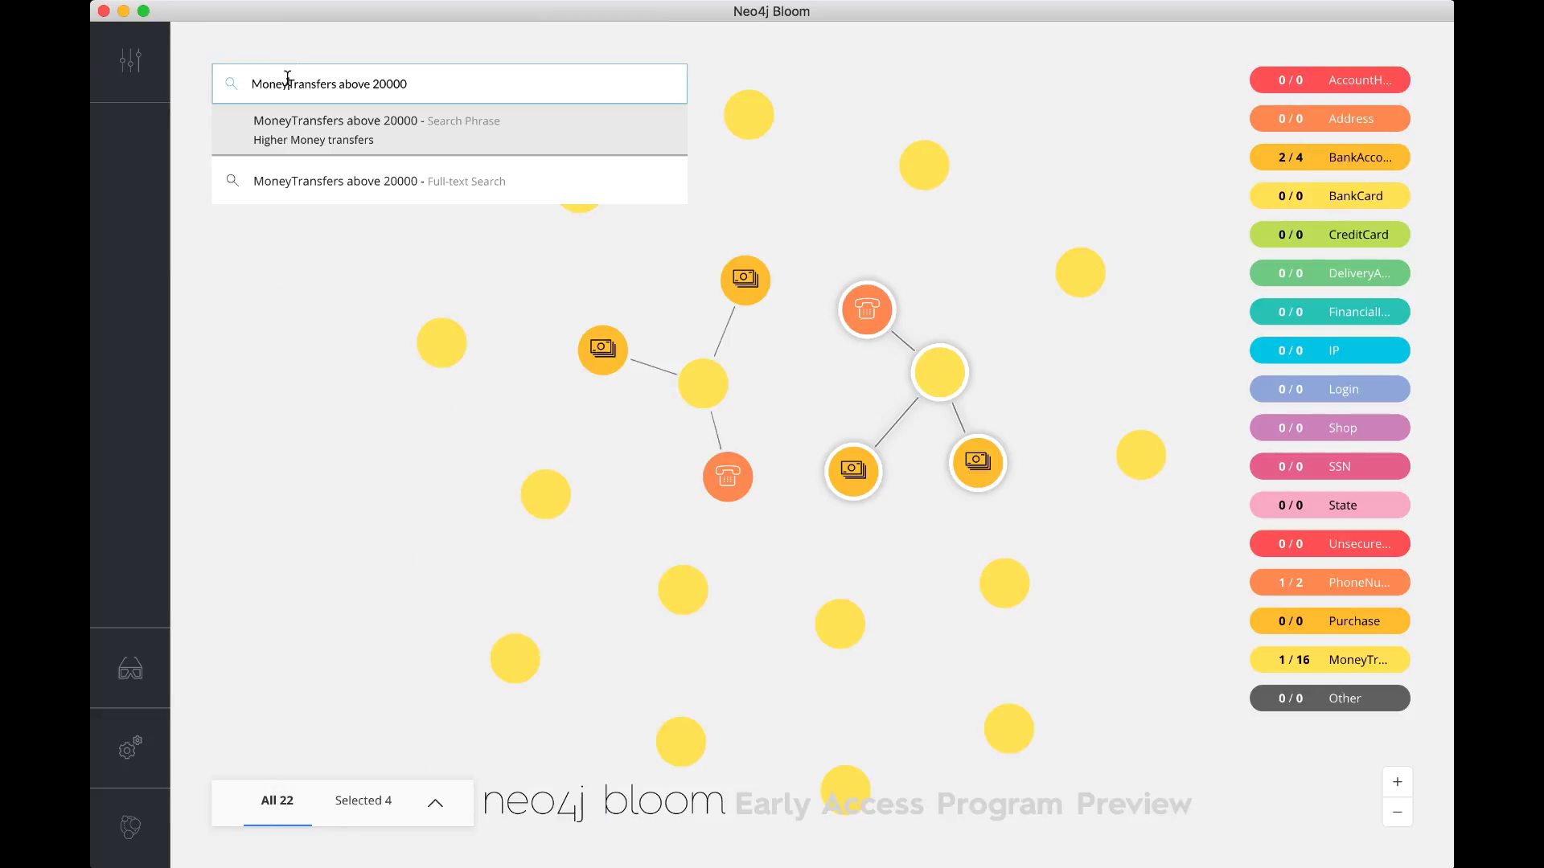
key("super+a")
type("clear")
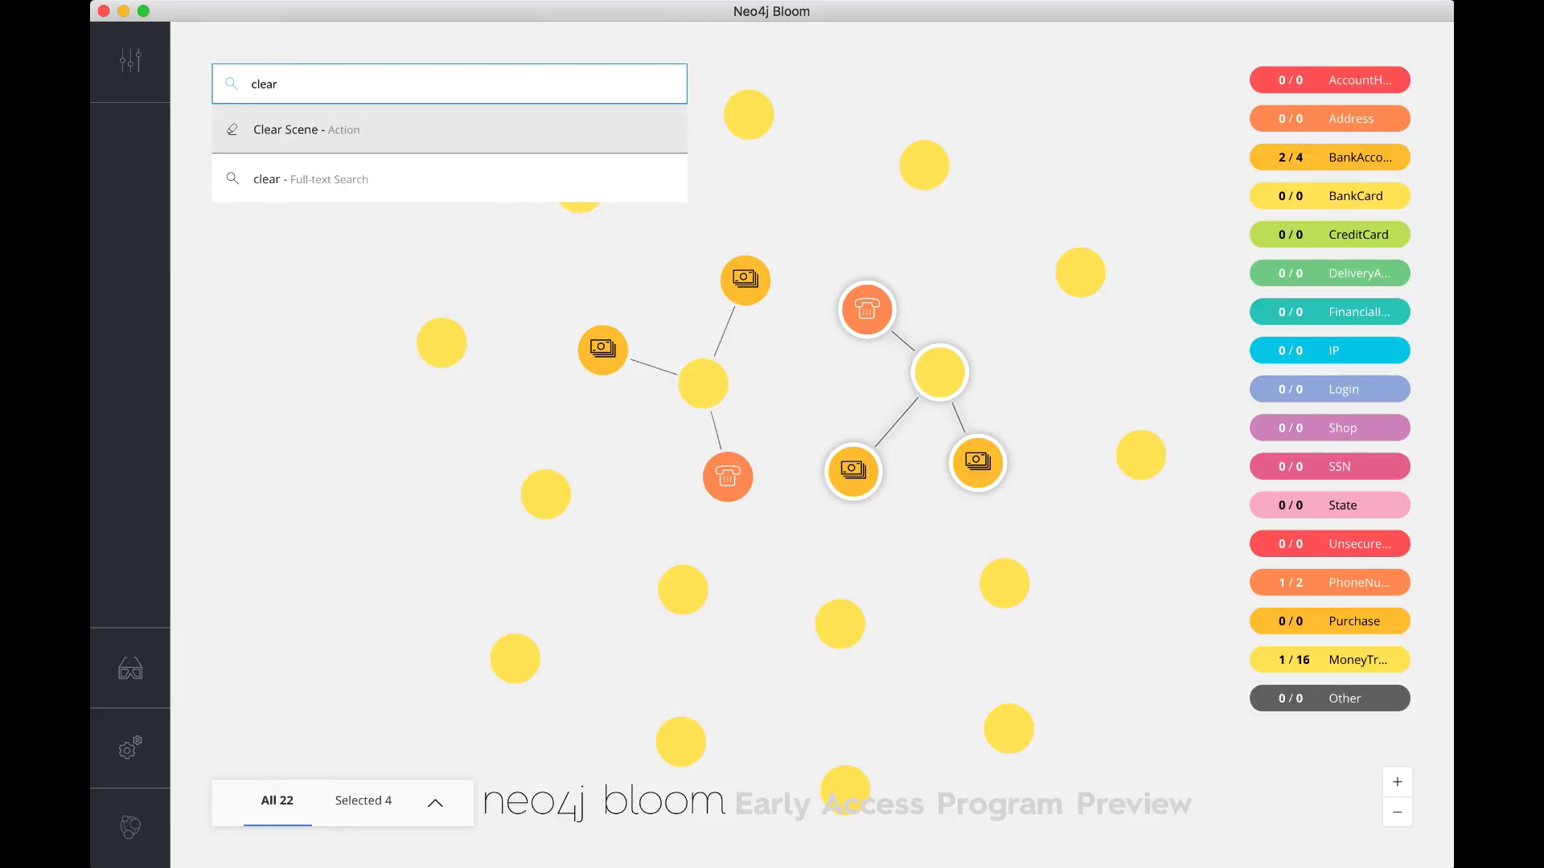
key("Return")
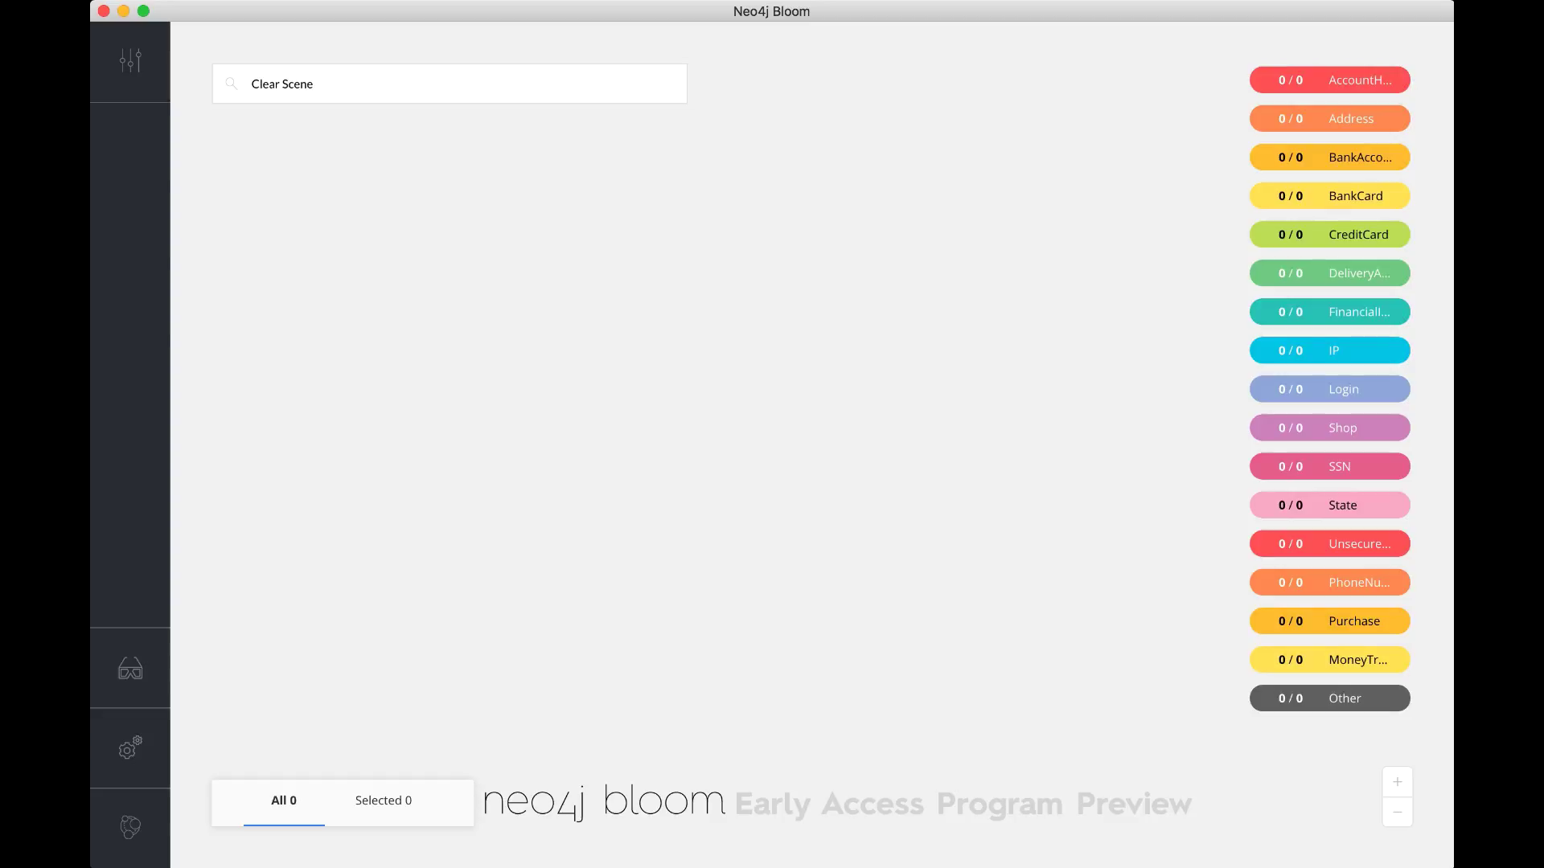